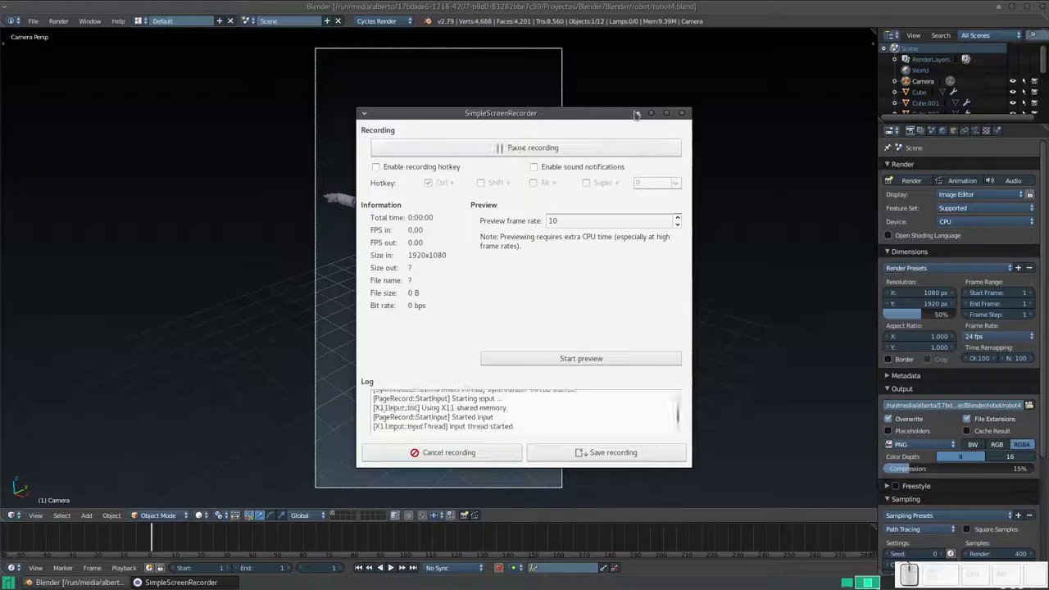
- Orbit and zoom around the robot, then settle on a straight front view
left_click(651, 113)
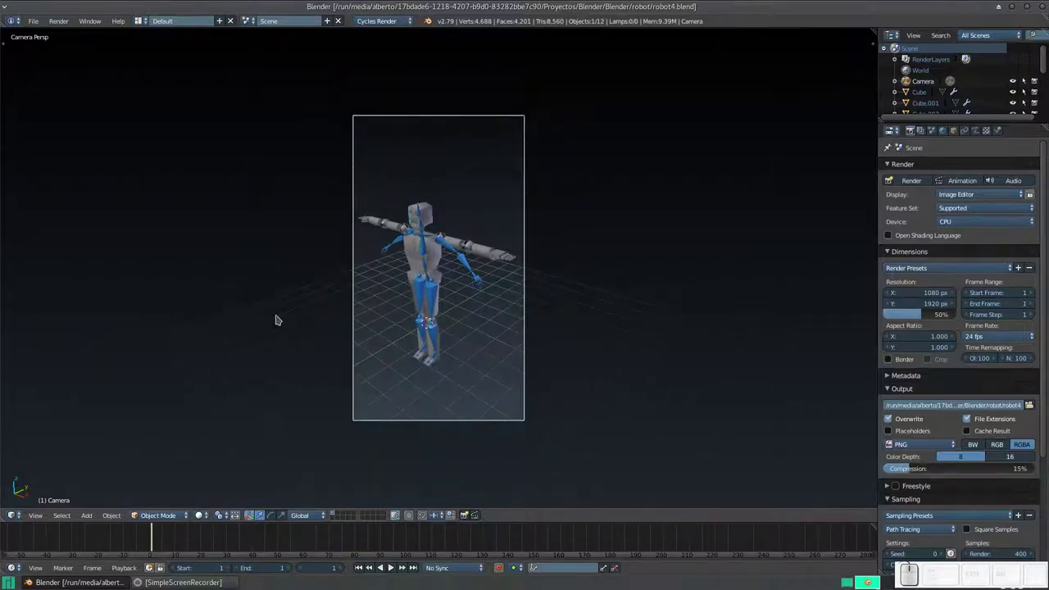
key("KP_1")
middle_click_drag(319, 311, 336, 287)
scroll(457, 260, "up", 3)
mouse_move(468, 169)
middle_mouse_down()
mouse_move(481, 223)
mouse_move(500, 205)
mouse_move(483, 186)
middle_mouse_up()
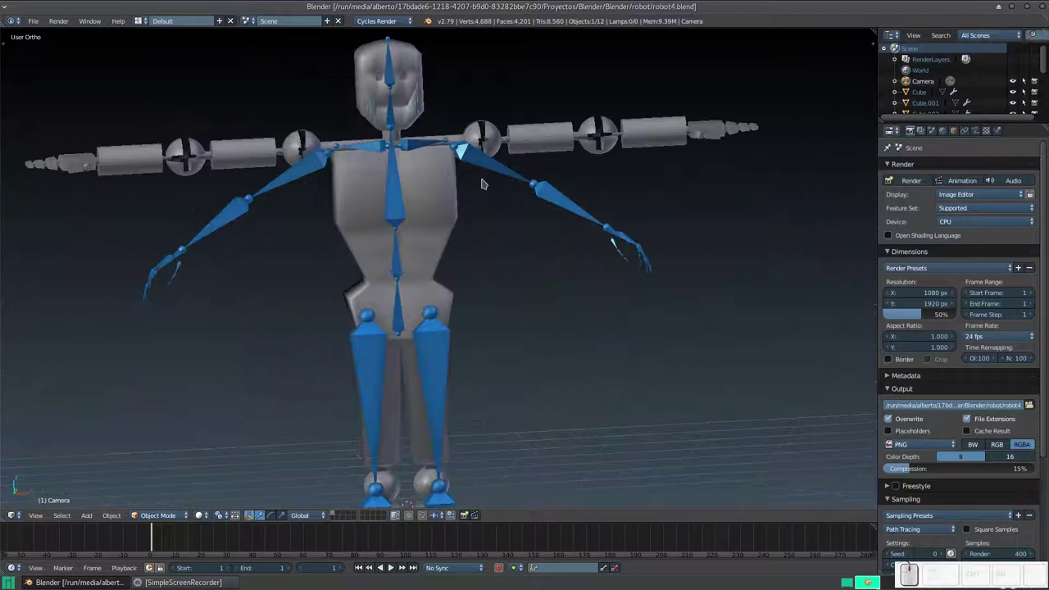
scroll(484, 187, "down", 2)
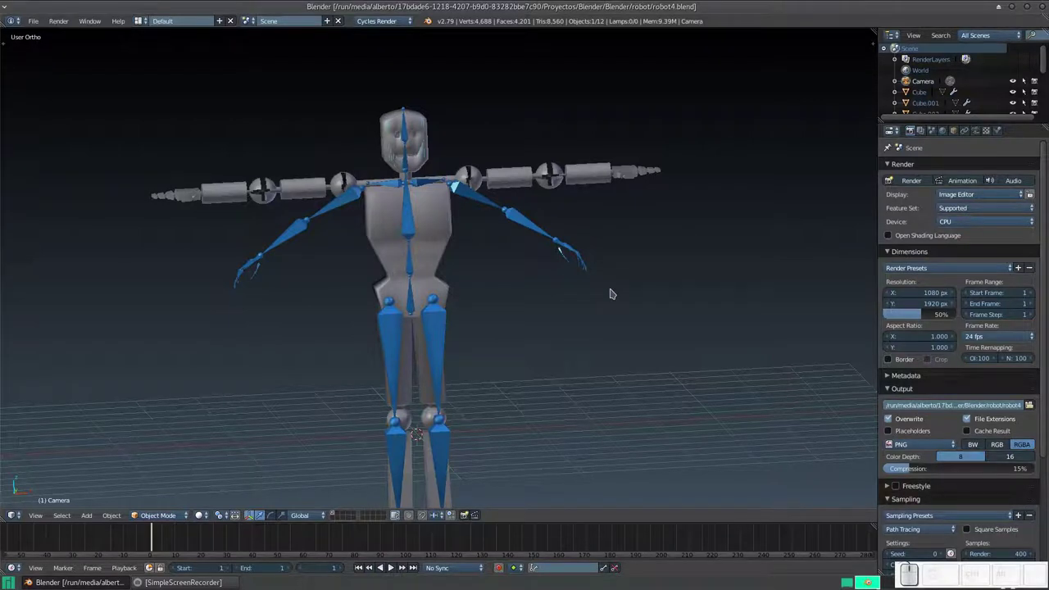
scroll(581, 290, "down", 1)
scroll(576, 300, "down", 1)
mouse_move(524, 339)
middle_mouse_down()
mouse_move(515, 330)
mouse_move(531, 337)
middle_mouse_up()
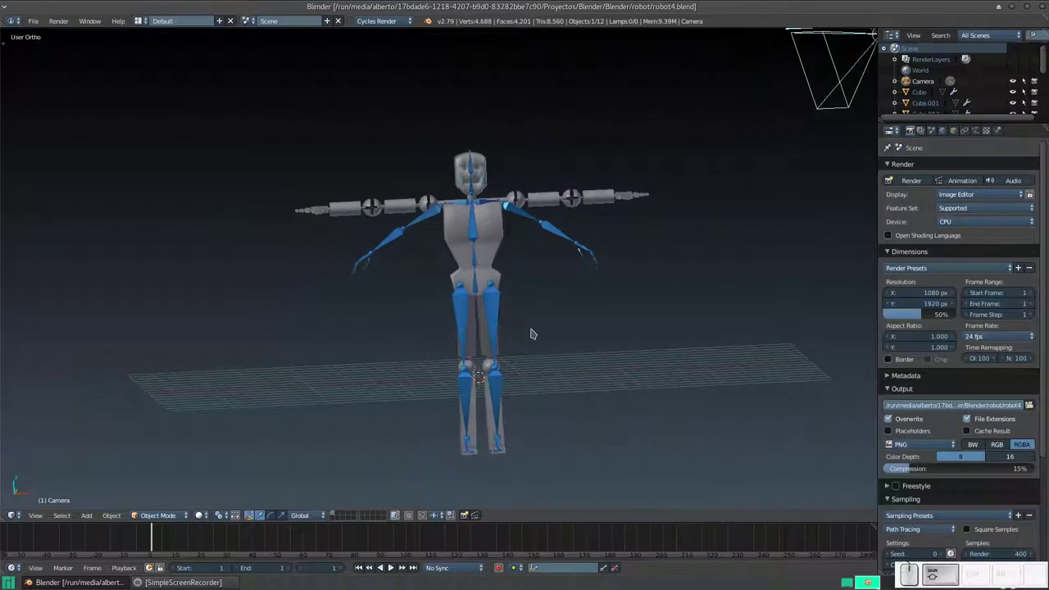
key("KP_1")
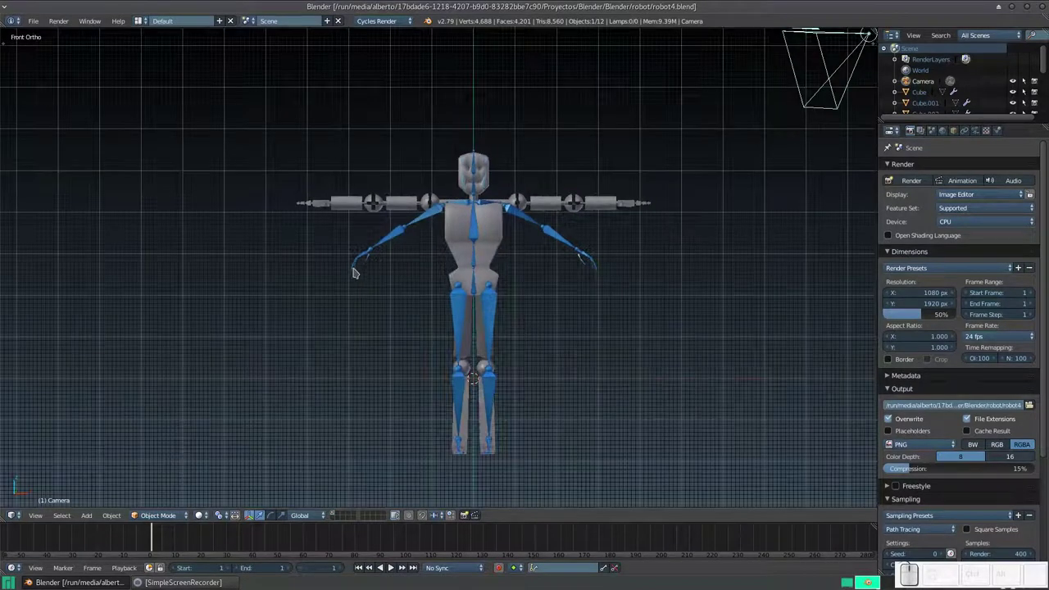
- Hide everything except the metarig with inverted selection, then box-select the whole armature
key("b")
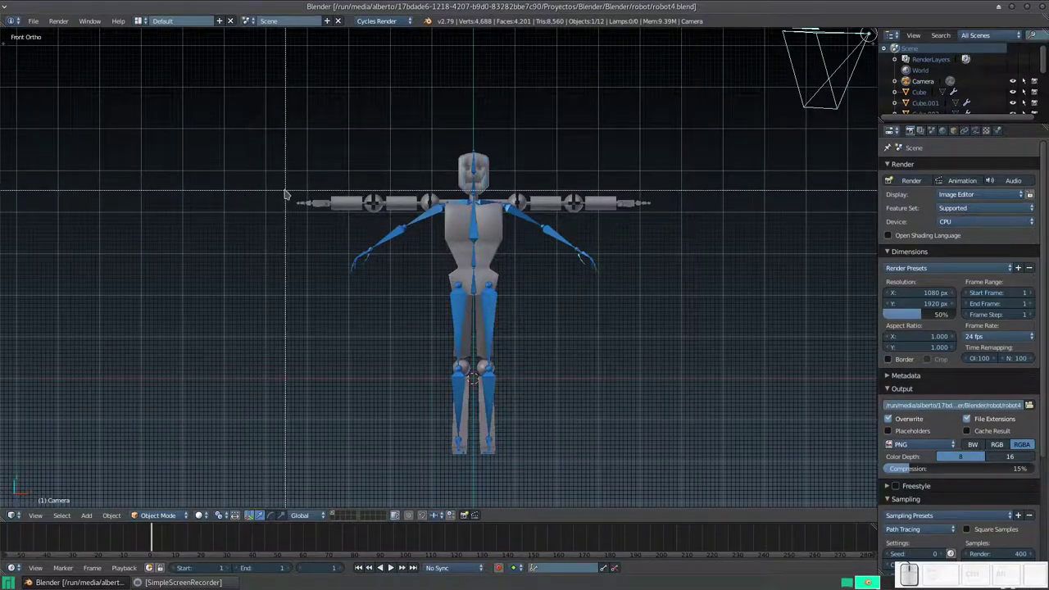
left_click_drag(285, 193, 465, 479)
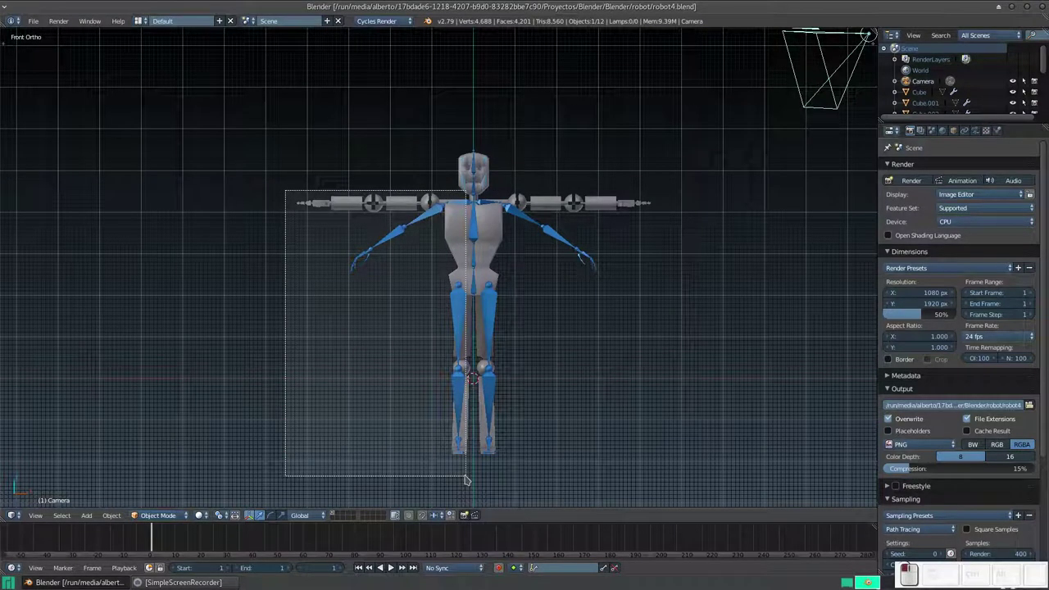
left_click_drag(464, 480, 465, 479)
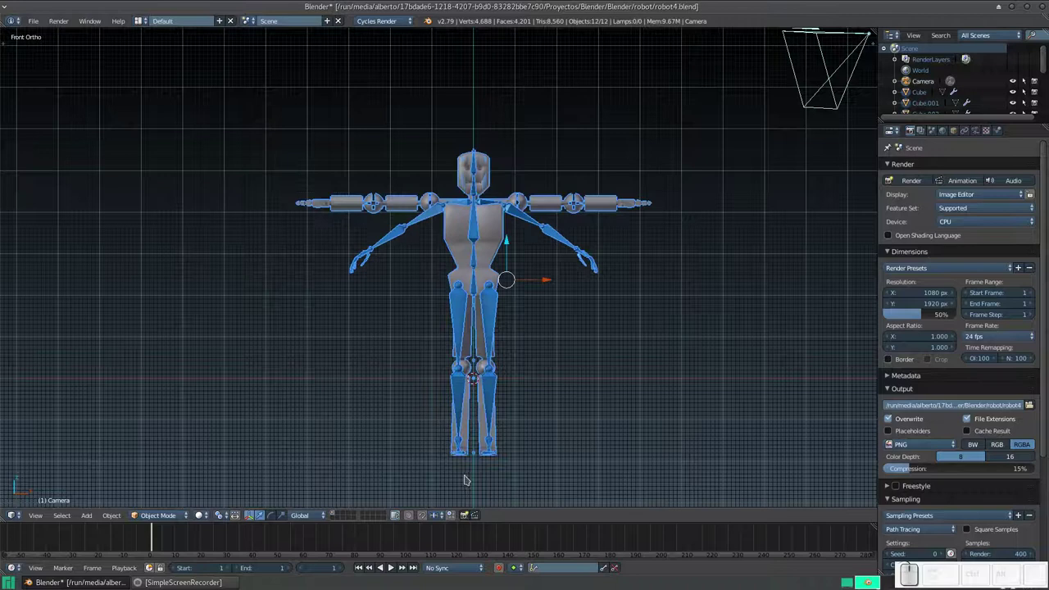
right_click(491, 245)
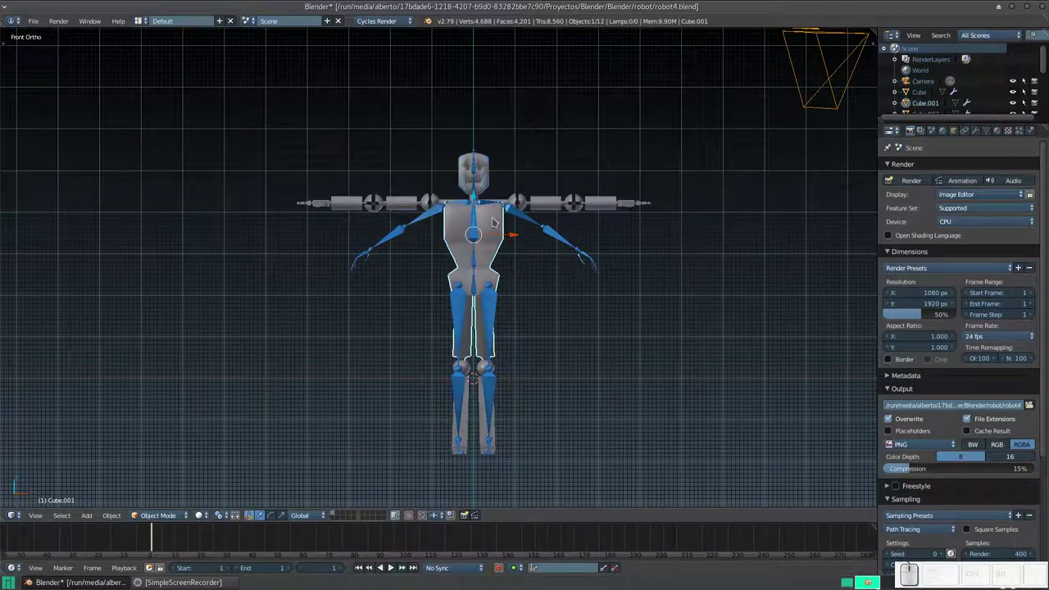
right_click(526, 220)
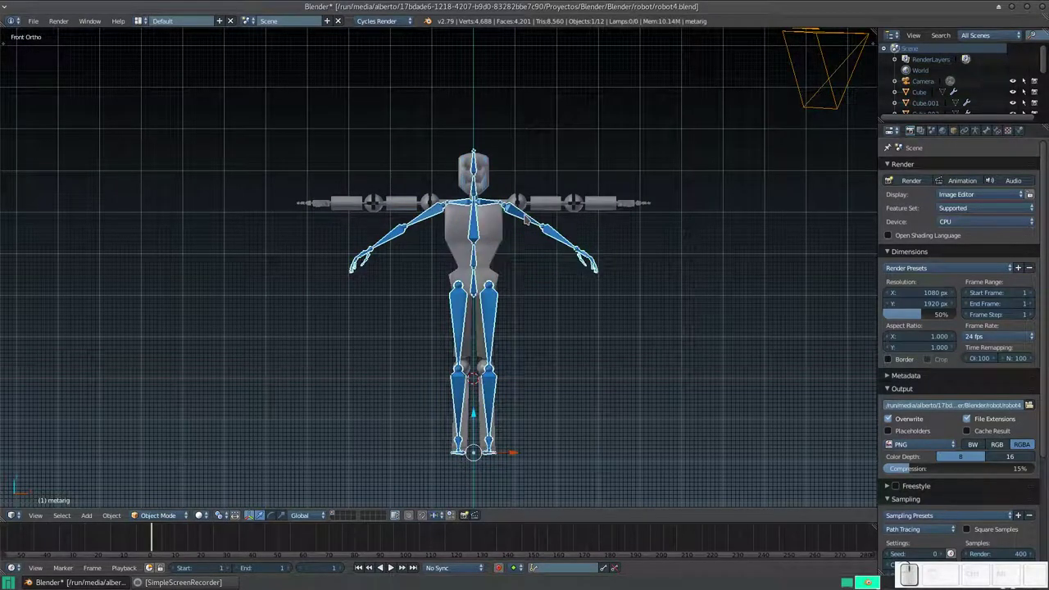
key("ctrl")
key("ctrl")
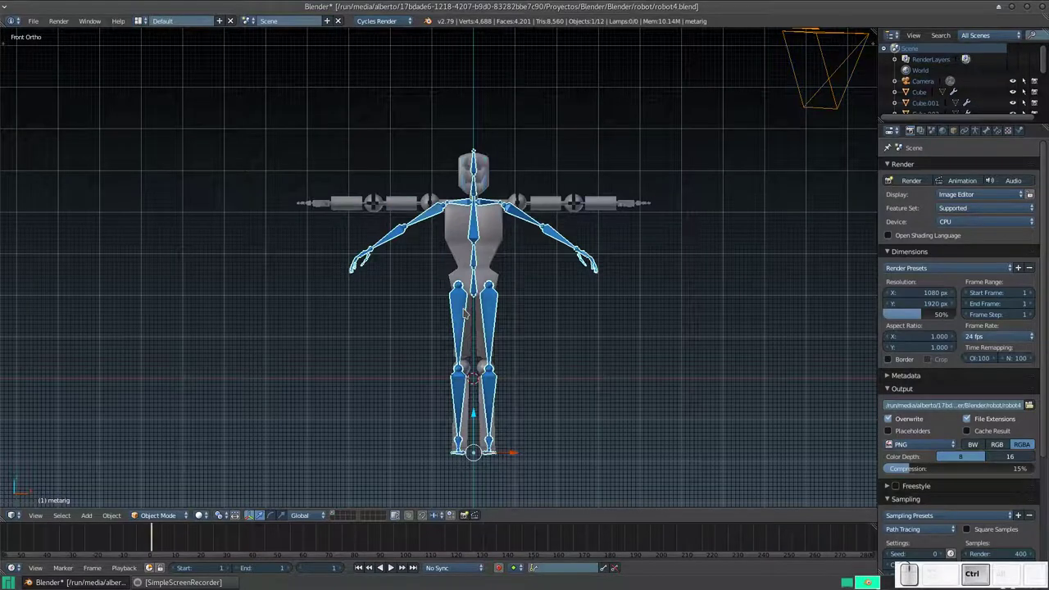
key("ctrl+i")
key("h")
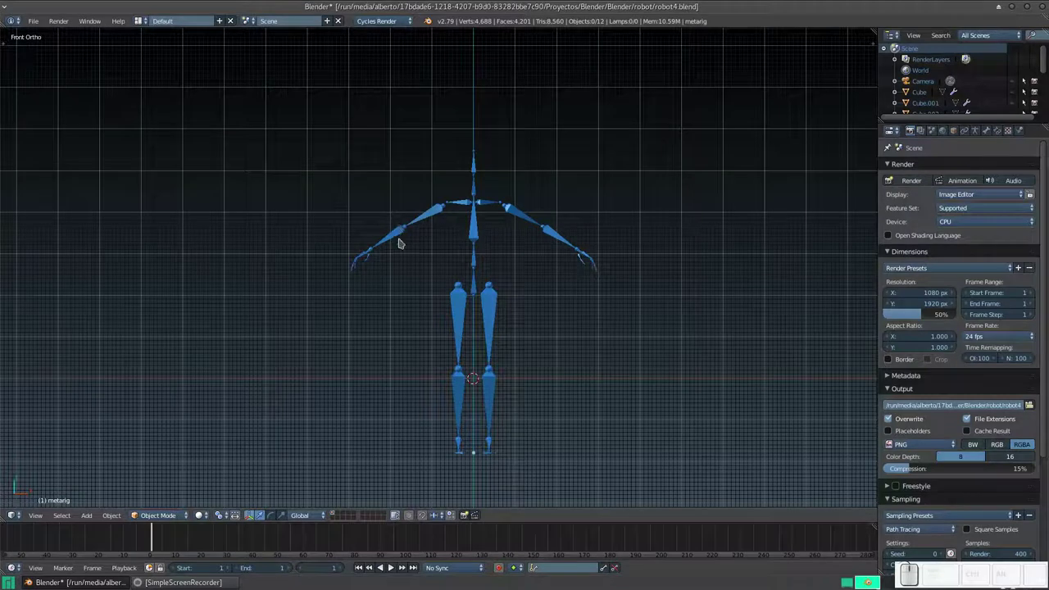
key("b")
left_click_drag(307, 228, 465, 484)
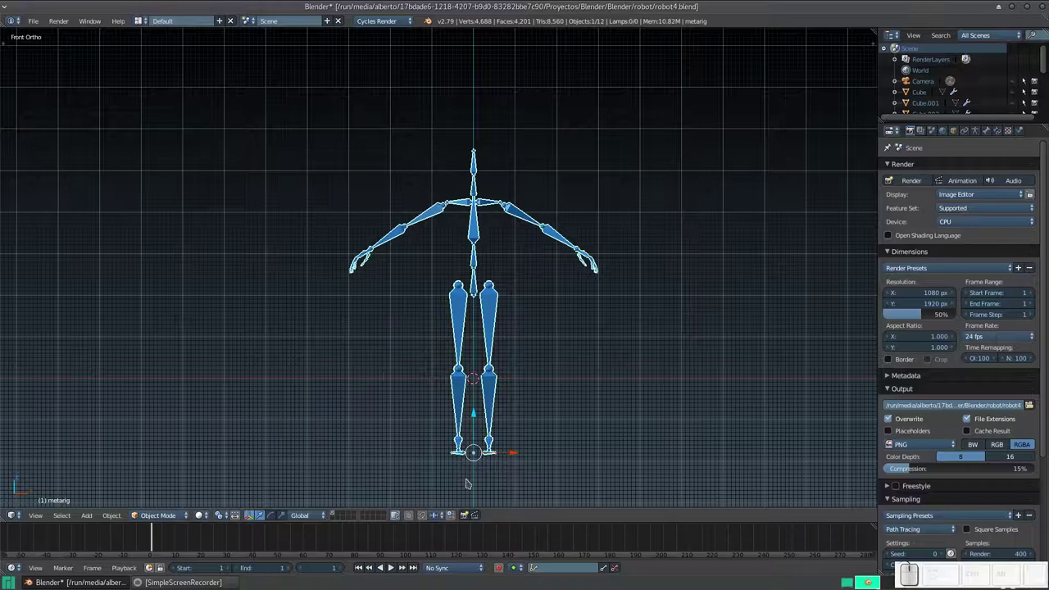
- In Edit Mode, select the right arm, hand, leg and shoulder.R bones and delete them
key("Tab")
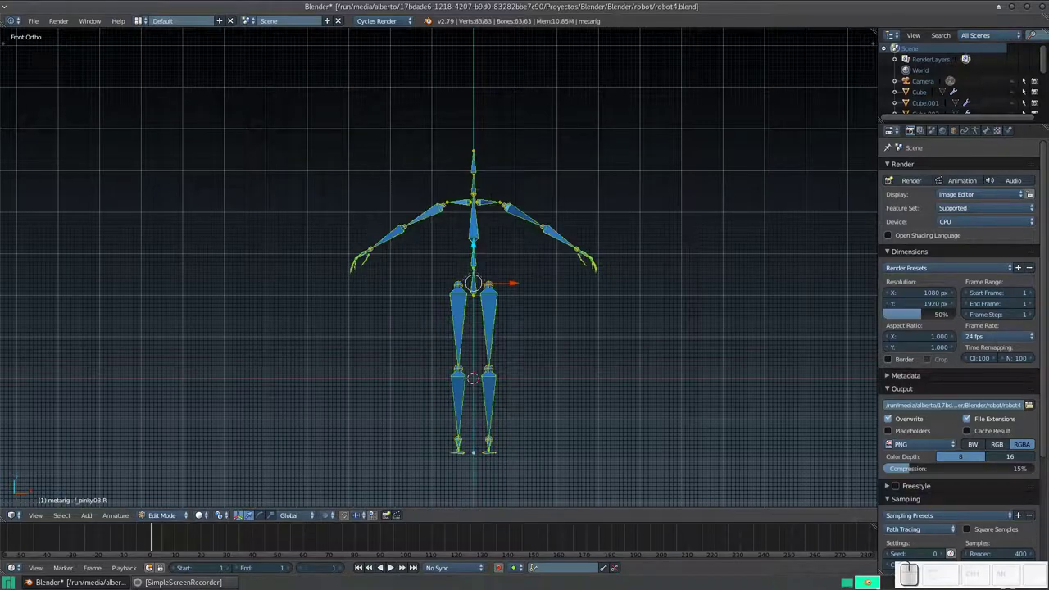
key("a")
key("b")
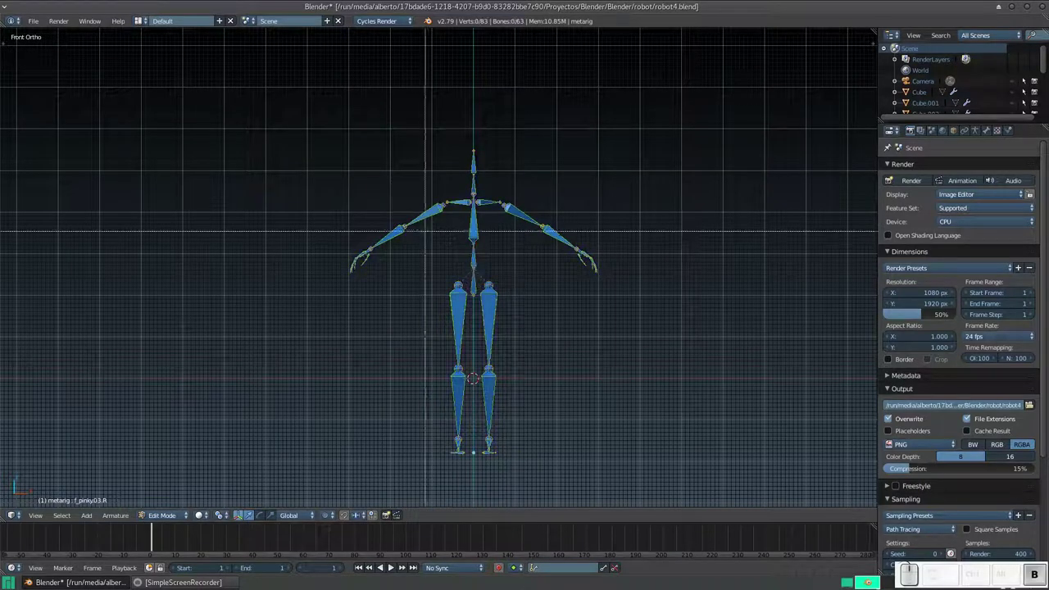
left_click_drag(298, 175, 468, 492)
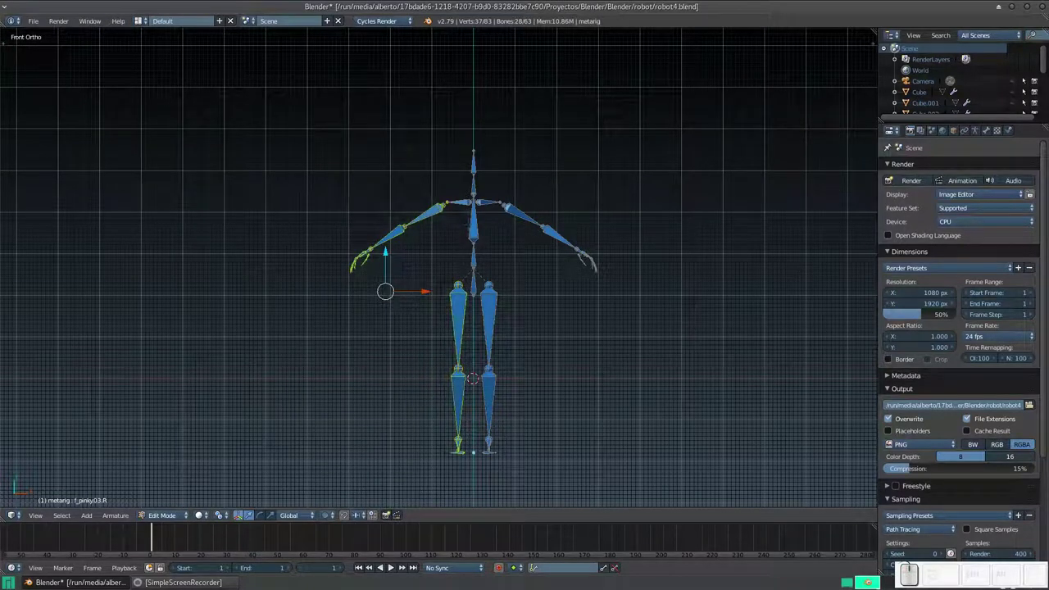
right_click(457, 203, "shift")
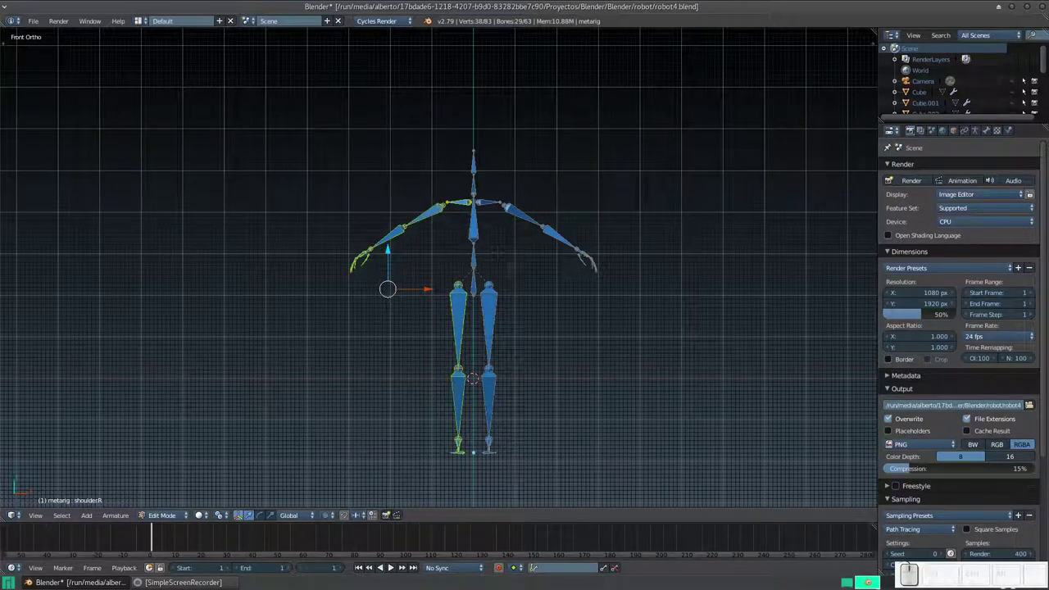
scroll(498, 254, "down", 2)
mouse_move(498, 254)
middle_mouse_down()
mouse_move(426, 304)
mouse_move(471, 169)
mouse_move(553, 281)
mouse_move(502, 295)
middle_mouse_up()
scroll(397, 314, "up", 8)
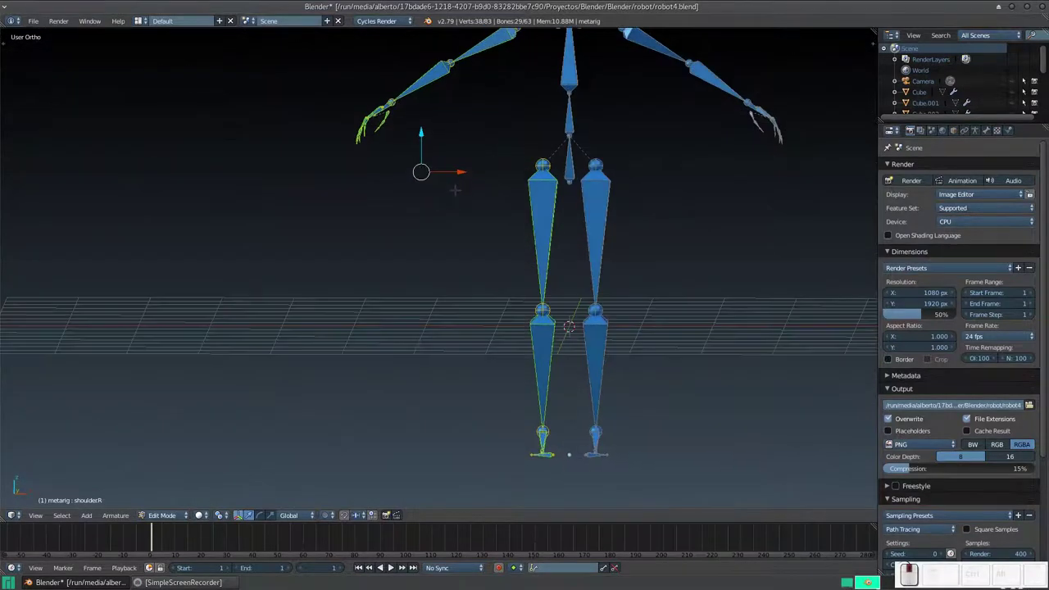
scroll(501, 295, "down", 3)
key("x")
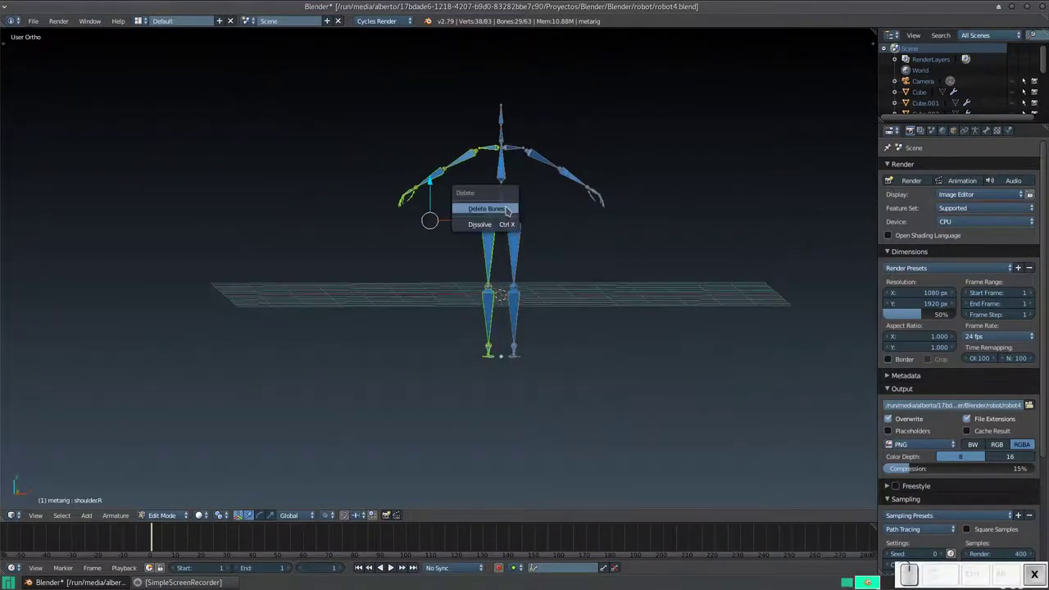
left_click(487, 209)
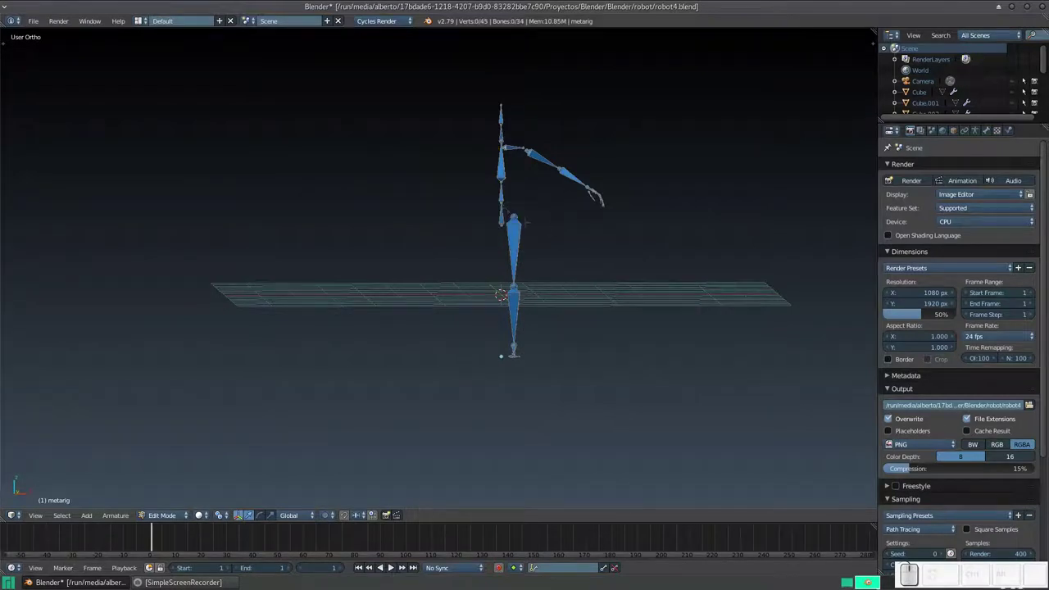
- Recentre the view on the remaining left half of the metarig
scroll(545, 238, "up", 1)
scroll(545, 221, "down", 2)
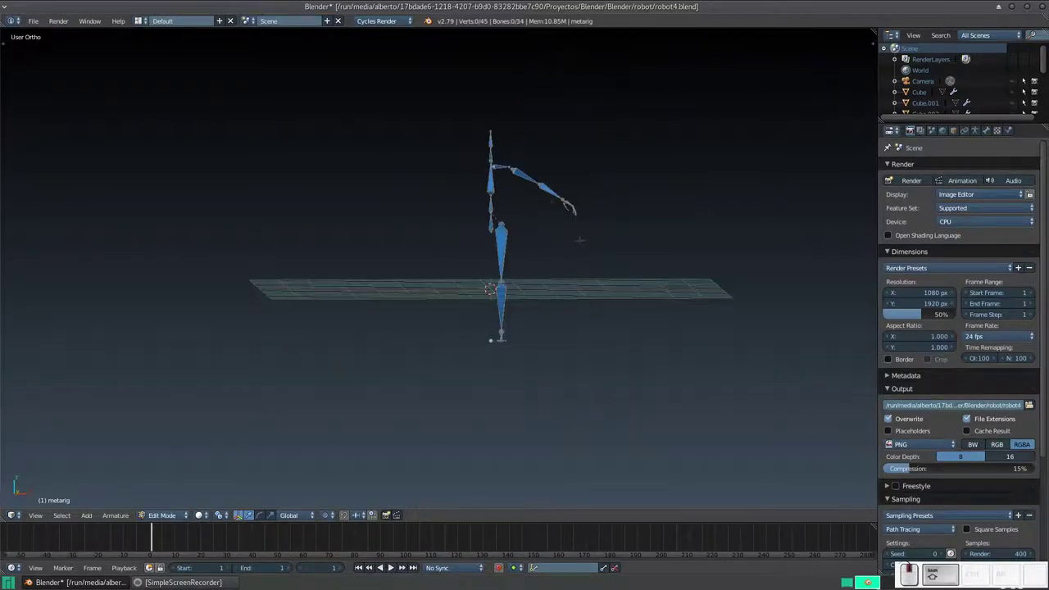
middle_click_drag(546, 237, 580, 203, "shift")
scroll(580, 204, "up", 3)
scroll(578, 205, "down", 3)
scroll(576, 207, "down", 3)
- Change the render Device from CPU to GPU Compute
left_click(994, 221)
left_click(978, 198)
scroll(600, 244, "up", 2)
scroll(598, 245, "up", 2)
scroll(597, 245, "down", 2)
scroll(595, 246, "down", 1)
scroll(595, 246, "up", 2)
scroll(595, 246, "up", 1)
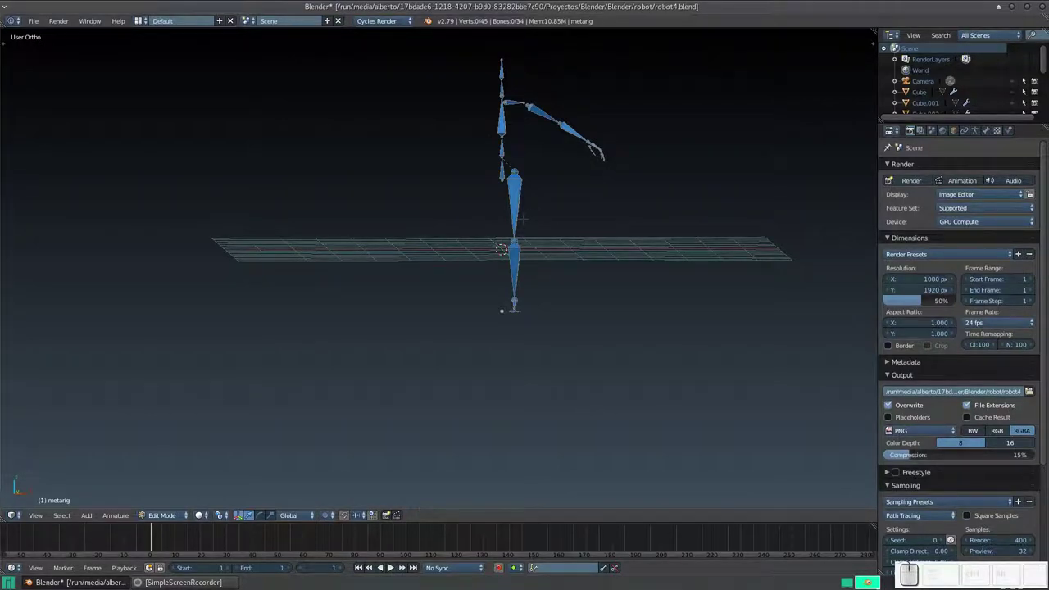
key("alt")
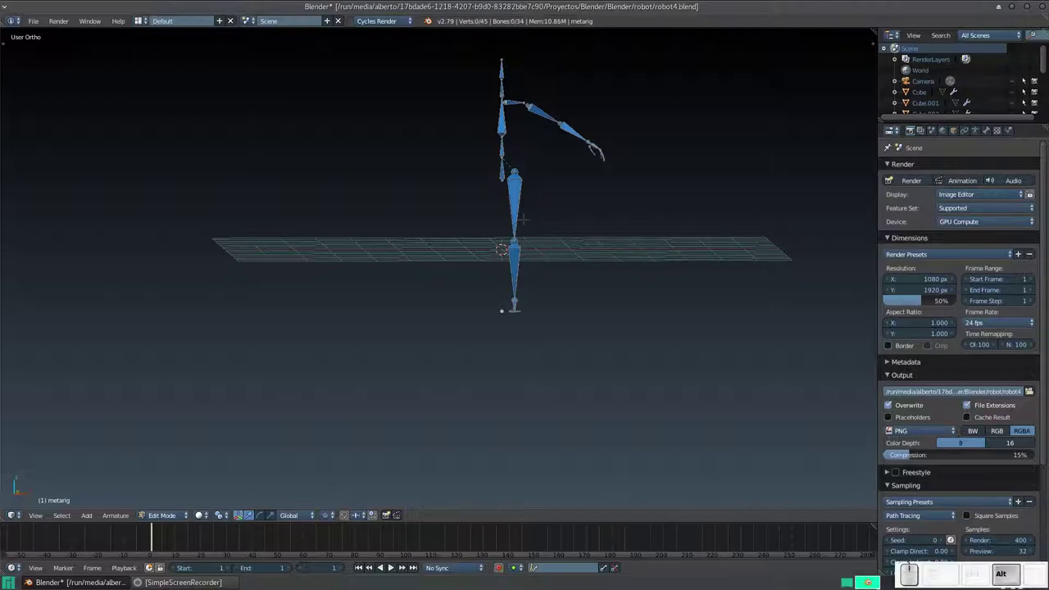
- Return the metarig to Object Mode, unhide the robot meshes, and orbit to the leg
key("Tab")
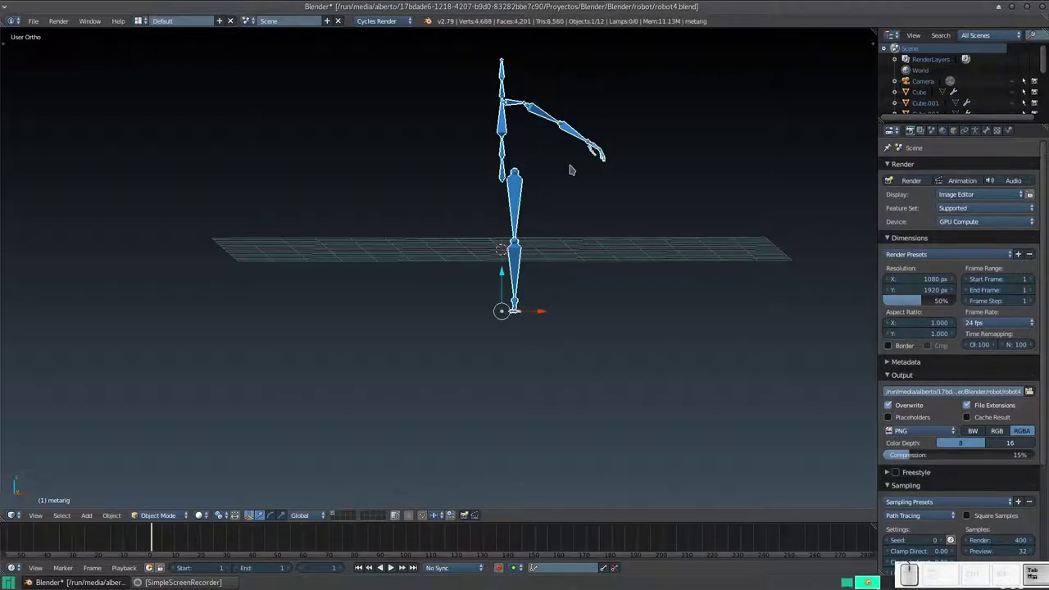
key("alt+h")
scroll(582, 145, "up", 4)
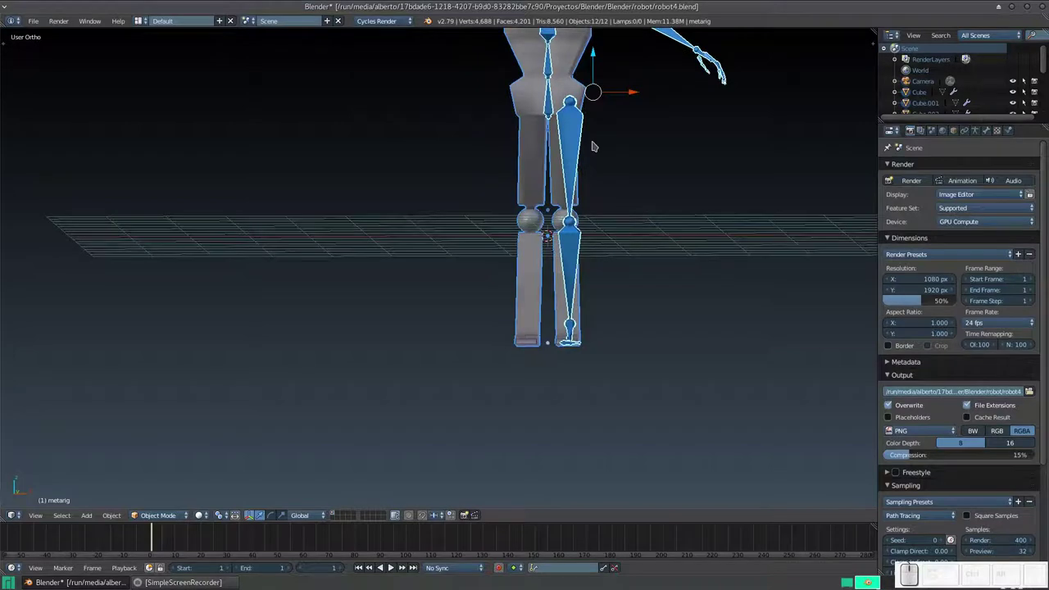
scroll(590, 148, "down", 1)
scroll(566, 197, "down", 1)
mouse_move(557, 243)
middle_mouse_down()
mouse_move(511, 235)
mouse_move(452, 277)
mouse_move(437, 257)
middle_mouse_up()
scroll(374, 345, "up", 4)
middle_click_drag(374, 345, 458, 248)
- Edit the metarig and move the thigh.L knee joint vertically and sideways to the robot's knee
right_click(456, 248)
right_click(454, 249)
key("Tab")
right_click(451, 246)
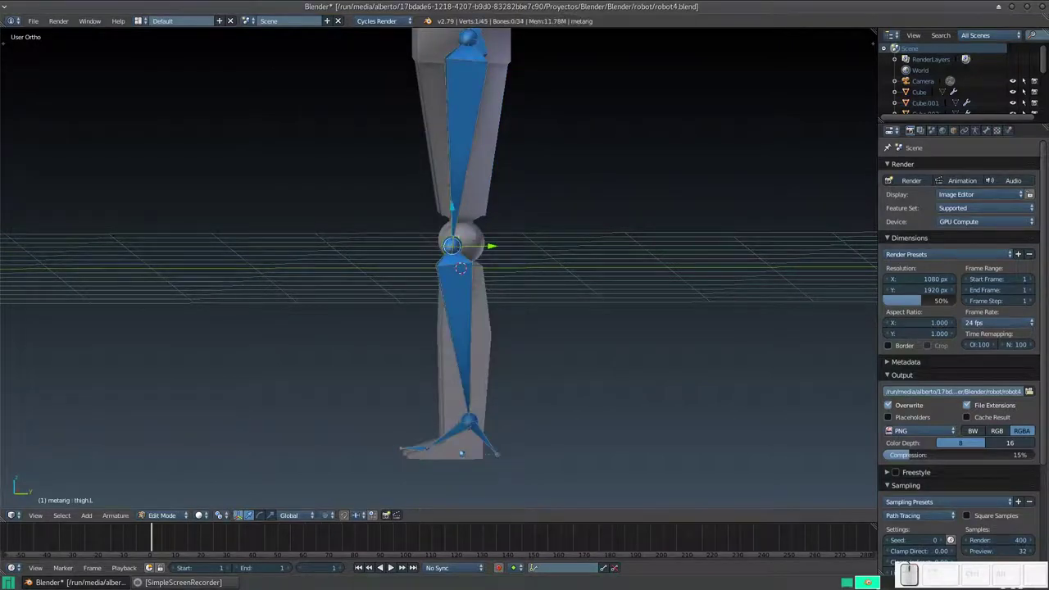
key("g")
key("Return")
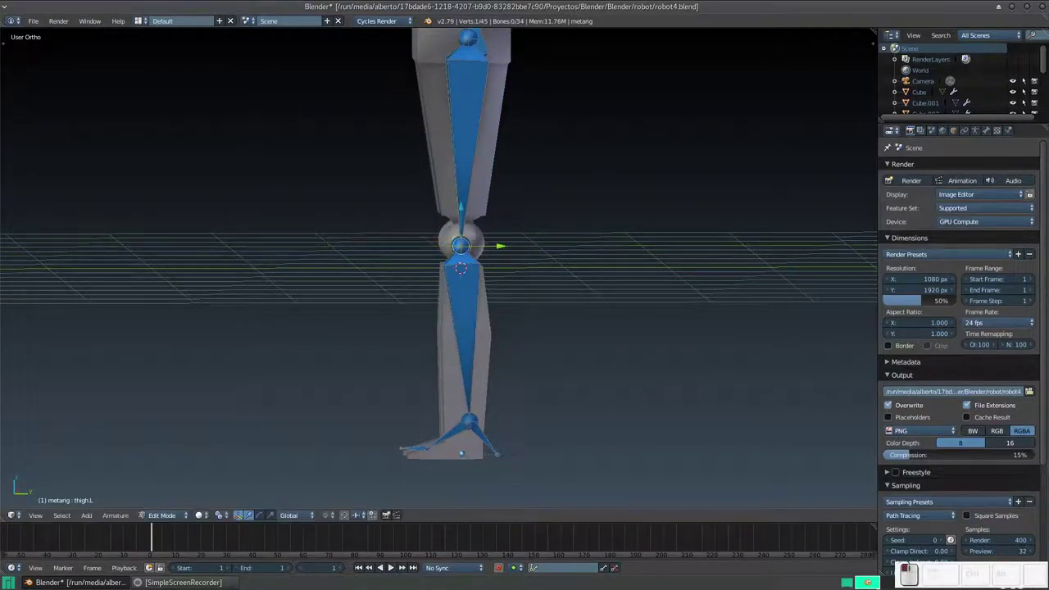
key("g")
key("z")
key("Return")
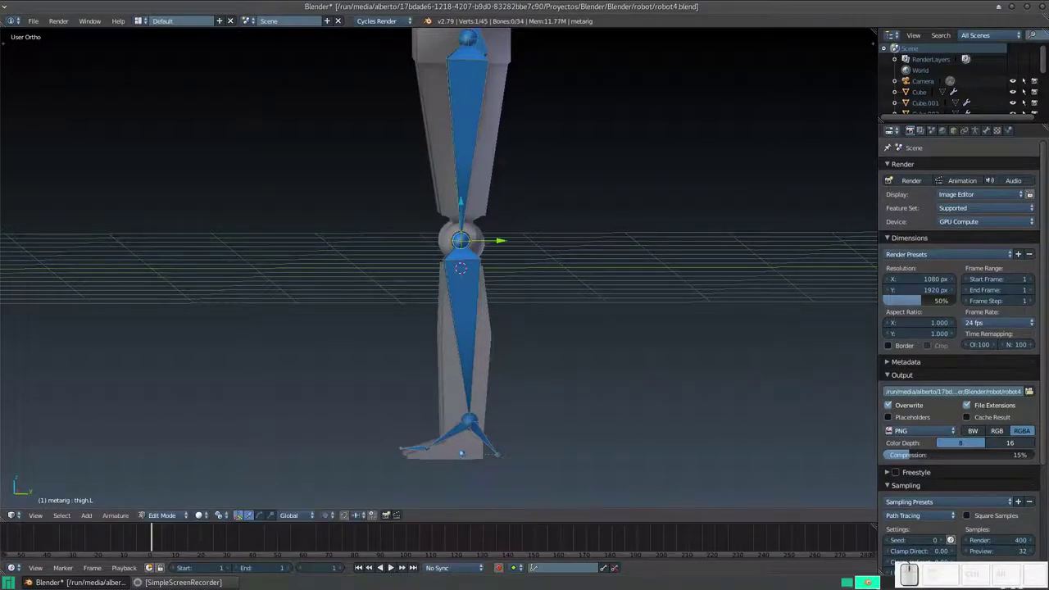
key("g")
key("x")
key("Return")
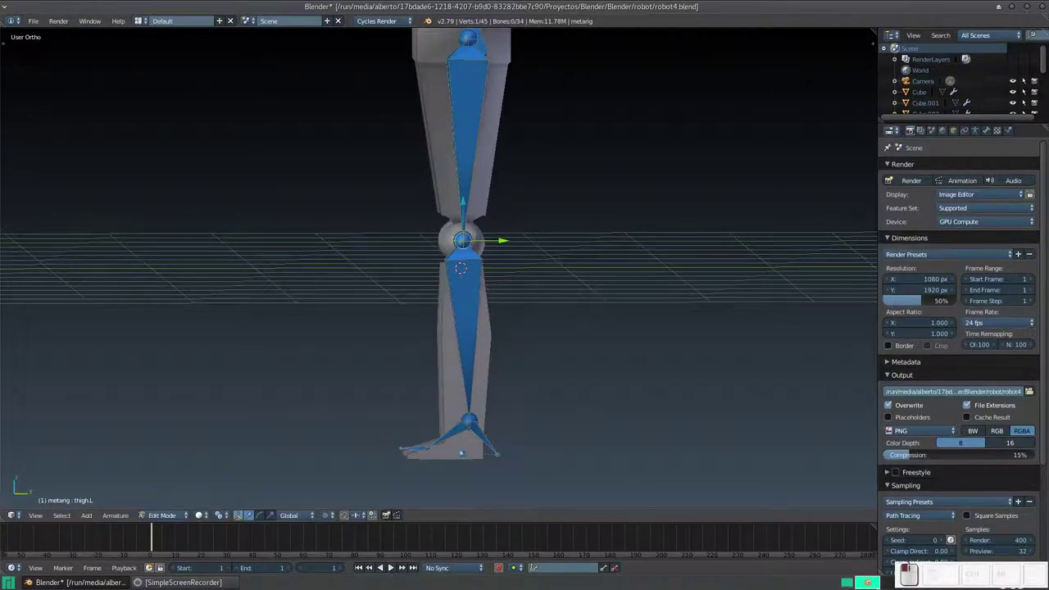
- Zoom and orbit to a close side view of the left leg bones
scroll(438, 268, "down", 1)
scroll(439, 268, "down", 1)
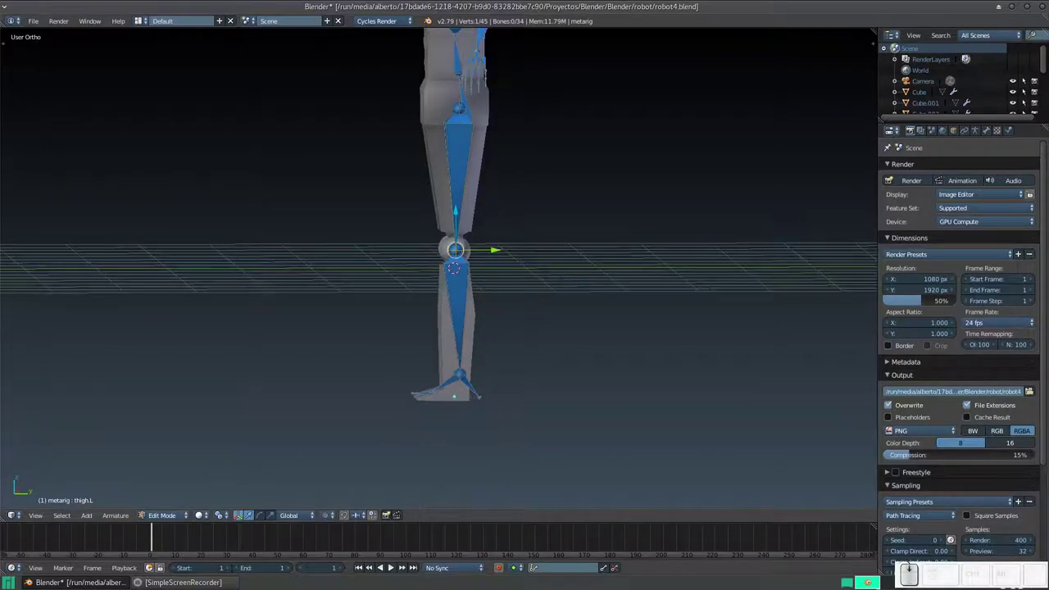
scroll(439, 271, "up", 3)
mouse_move(439, 270)
middle_mouse_down("shift")
mouse_move(473, 112)
mouse_move(426, 123)
middle_mouse_up("shift")
middle_click_drag(508, 337, 519, 359)
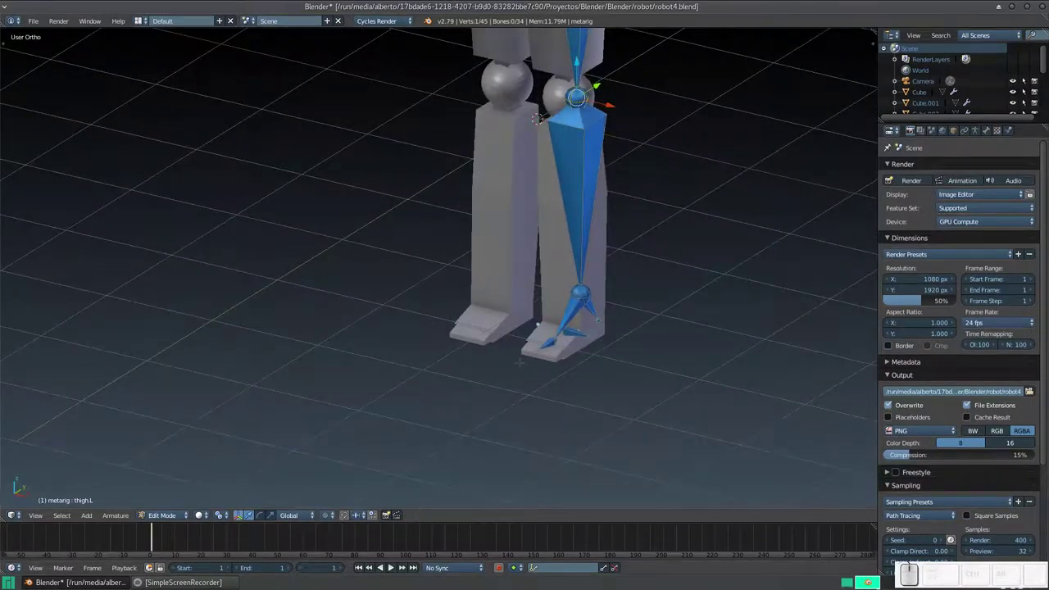
- In Right Ortho view, place the toe bone's tip on the front edge of the robot's foot
key("3")
scroll(377, 342, "up", 2)
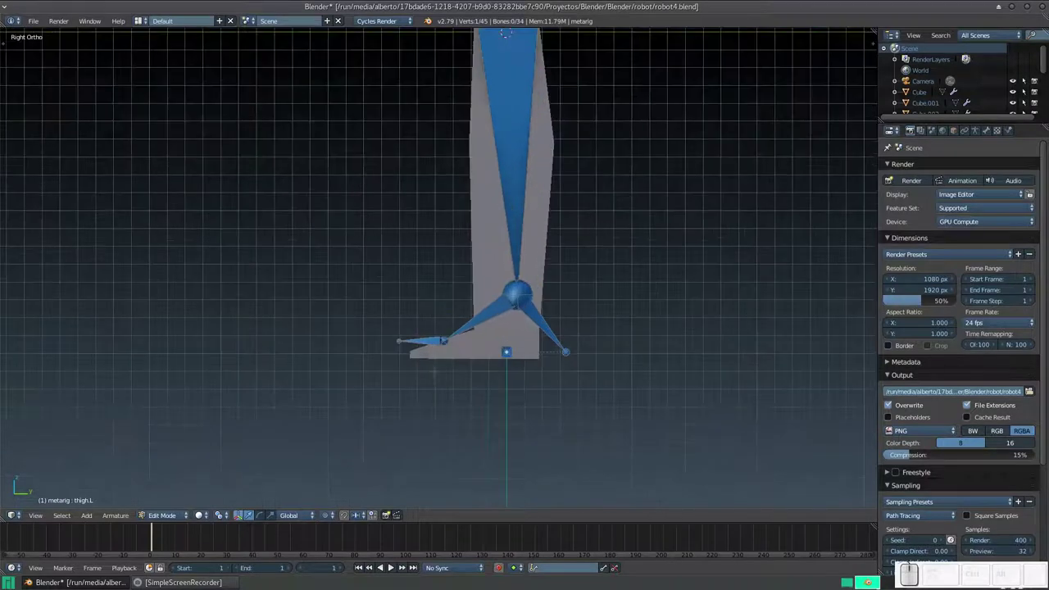
scroll(377, 341, "up", 1)
scroll(376, 342, "up", 2)
right_click(457, 284)
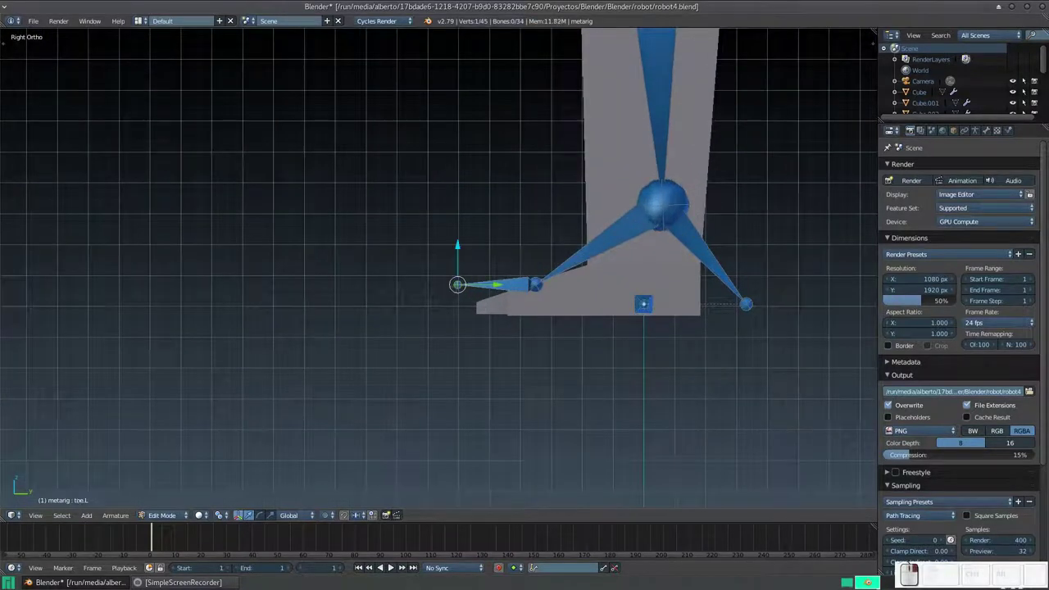
right_click_drag(457, 284, 458, 312)
key("g")
key("y")
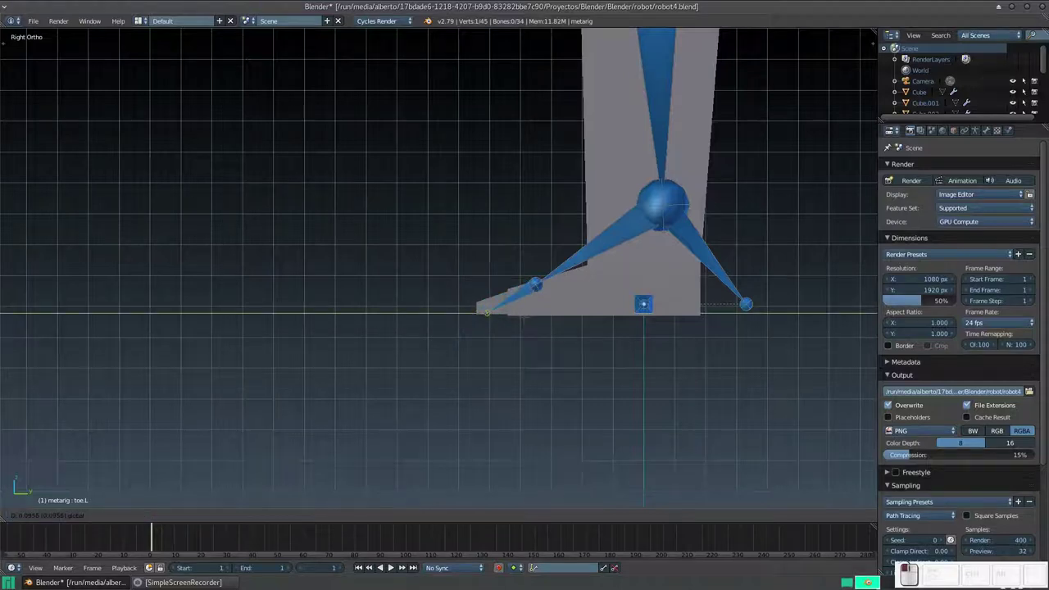
left_click(483, 313)
key("g")
key("z")
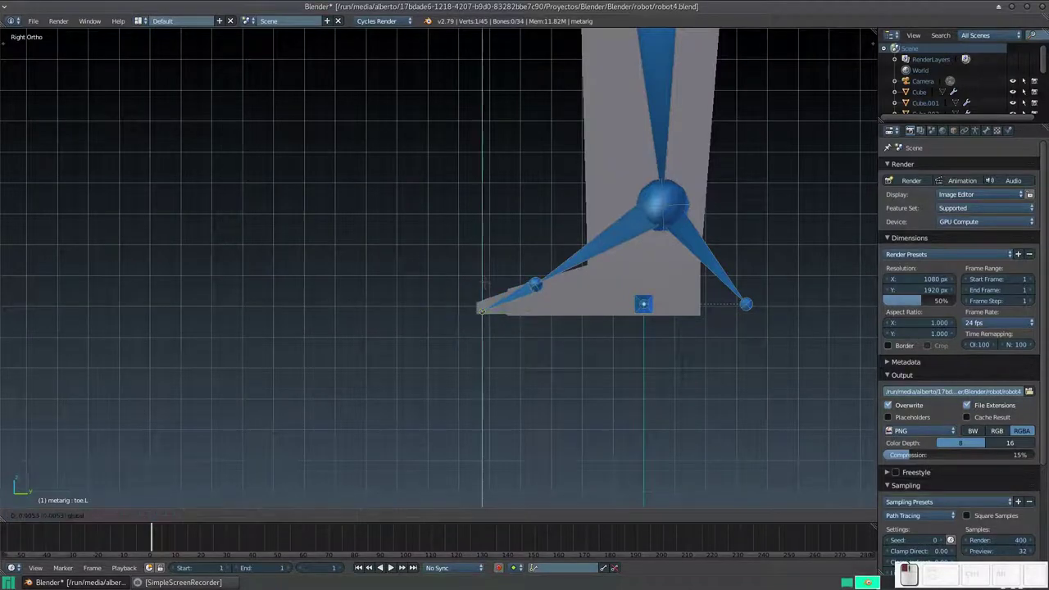
left_click(483, 309)
- Lower the shin's ankle joint and shift it front-back into the robot's ankle
right_click(662, 205)
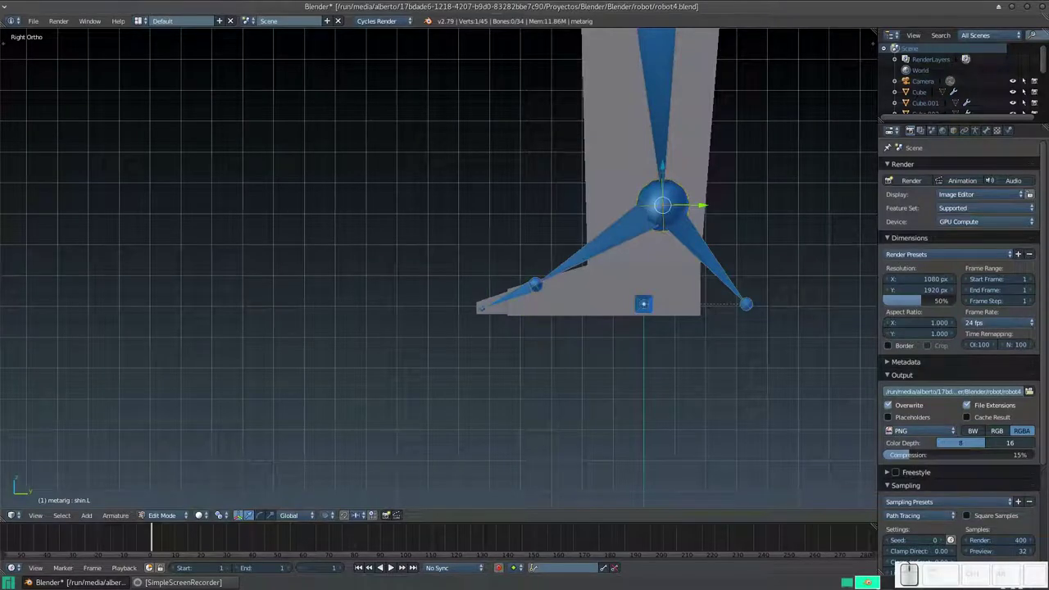
key("g")
key("z")
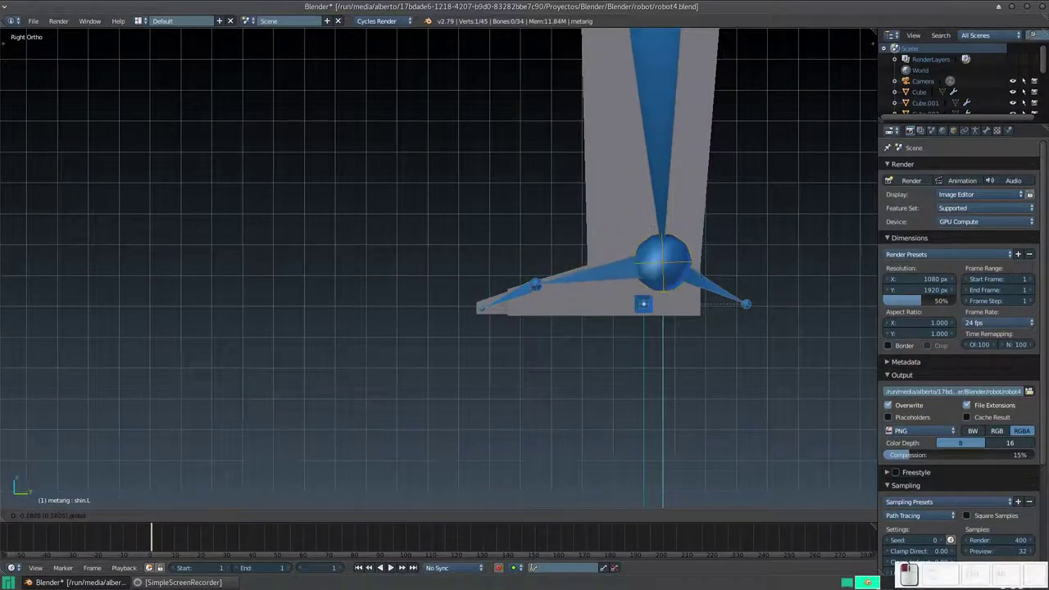
left_click(662, 271)
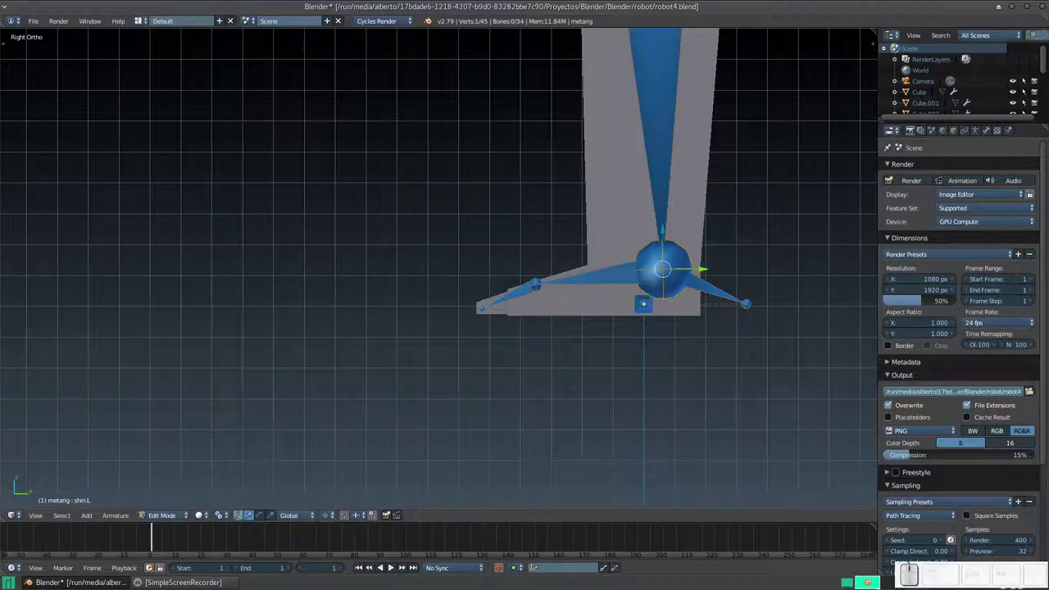
key("g")
key("y")
key("Return")
- Move the foot bone's ball joint down and along Y onto the sole
right_click(535, 284)
key("g")
key("z")
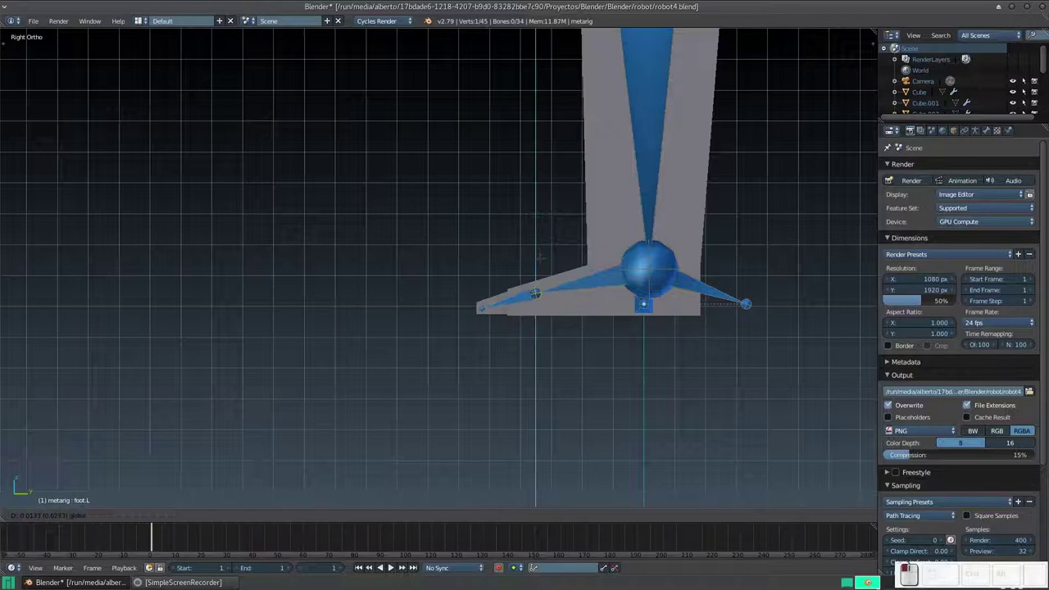
left_click(539, 258)
key("g")
key("y")
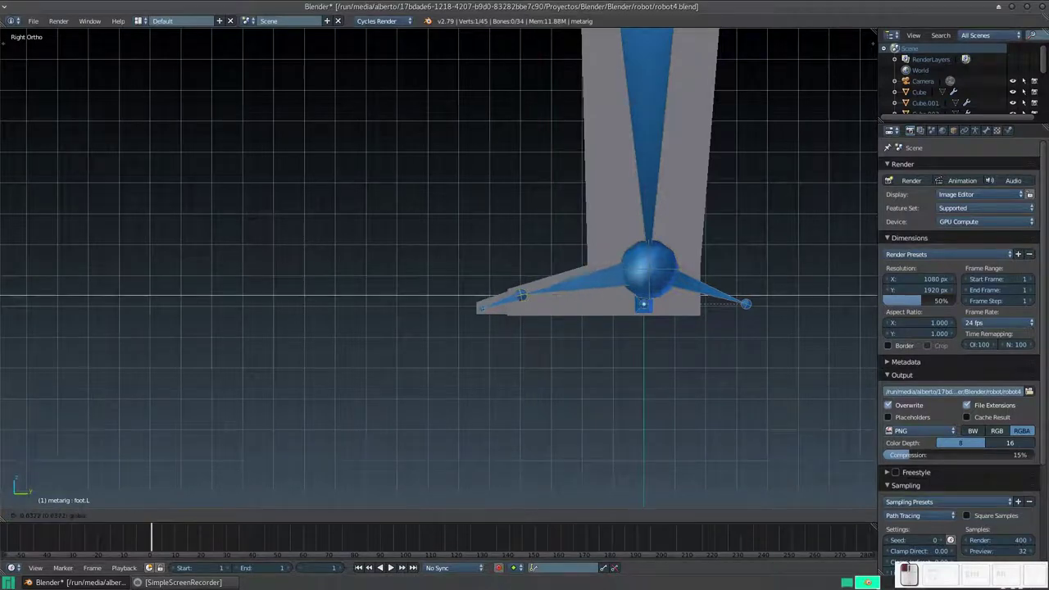
key("Return")
key("g")
key("z")
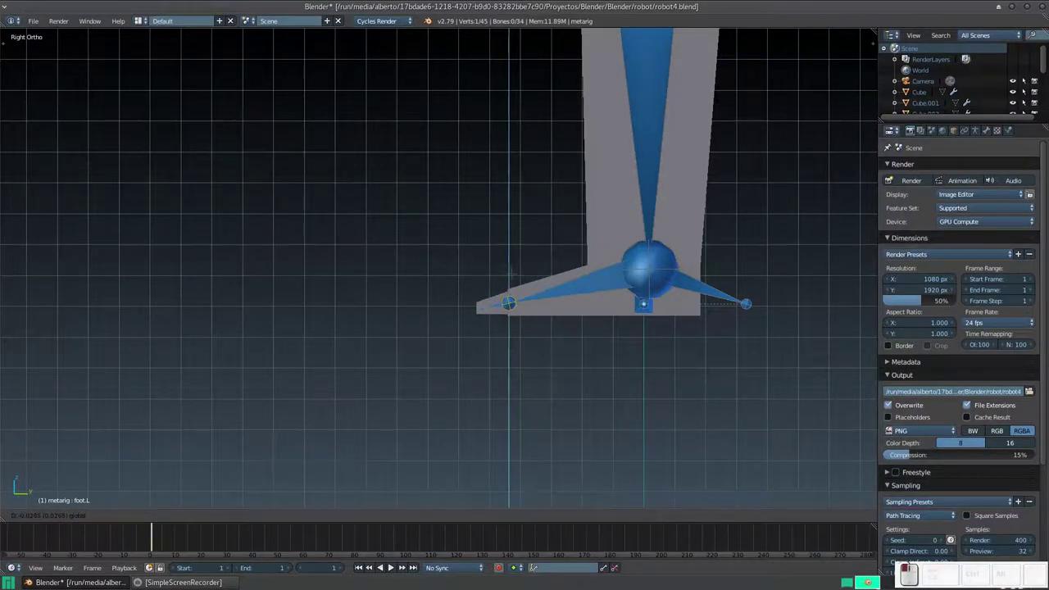
key("Return")
- Move the heel bone's back tip along Y to the back of the robot's foot
scroll(439, 267, "up", 3)
scroll(439, 267, "down", 1)
middle_click_drag(439, 267, 382, 229, "shift")
right_click(823, 282)
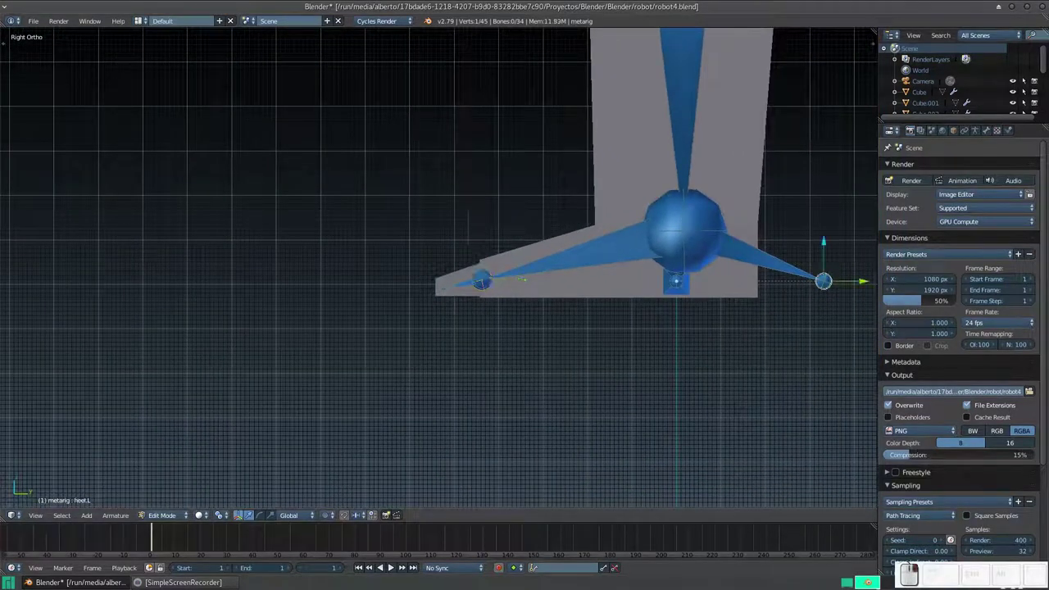
key("g")
key("y")
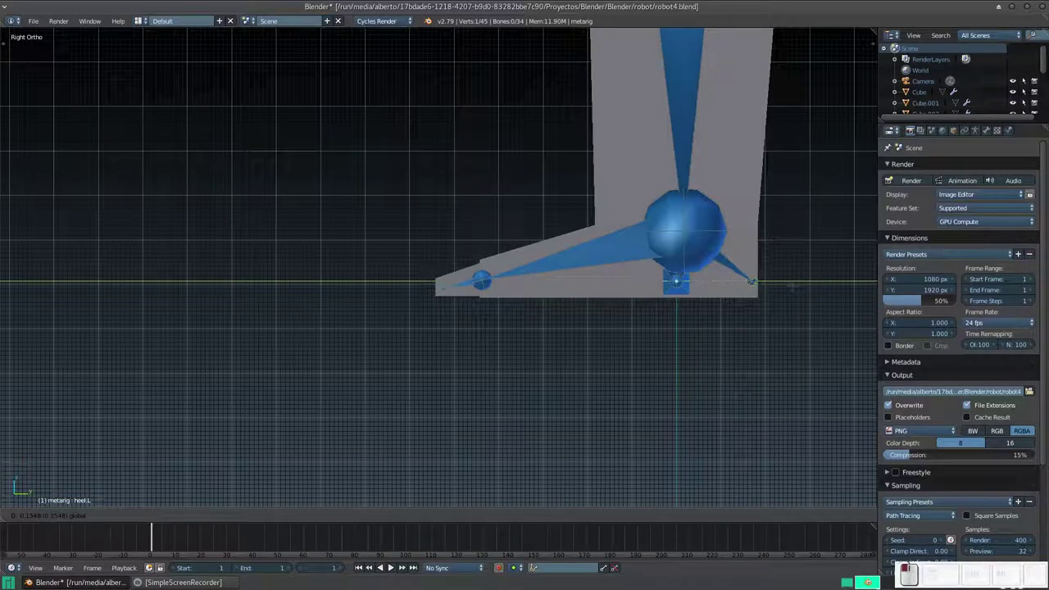
left_click(751, 281)
- Orbit and zoom to check the aligned leg and foot bones from an angle
scroll(752, 281, "down", 3)
scroll(585, 274, "down", 2)
mouse_move(585, 273)
middle_mouse_down()
mouse_move(550, 257)
mouse_move(514, 383)
mouse_move(485, 383)
mouse_move(558, 443)
mouse_move(541, 471)
middle_mouse_up()
scroll(549, 257, "down", 4)
scroll(514, 382, "up", 3)
scroll(485, 382, "up", 2)
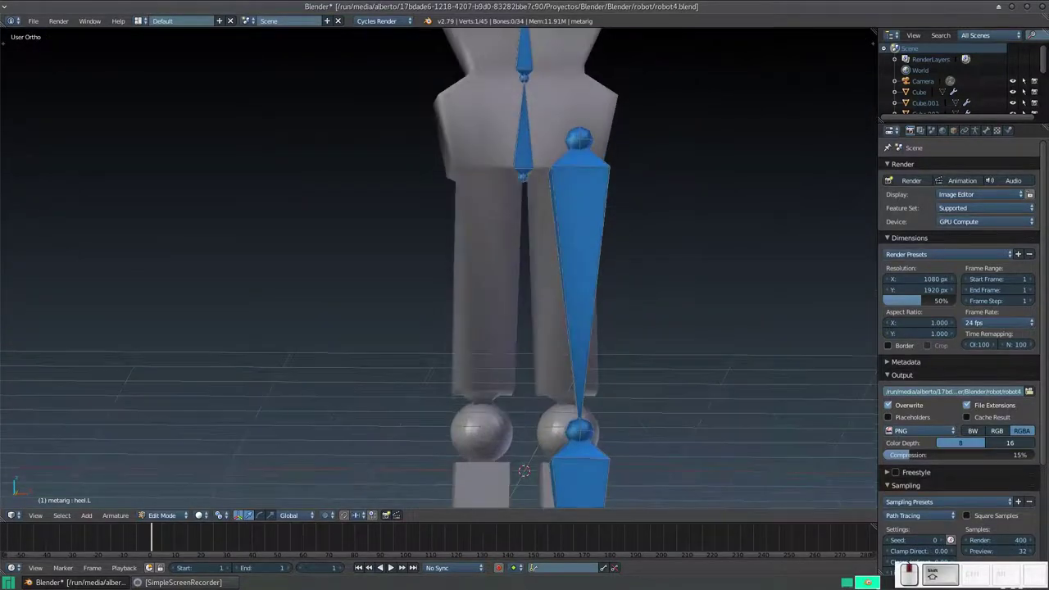
- In front view, slide the thigh.L knee joint sideways along X into the robot's knee
key("KP_1")
right_click(578, 434)
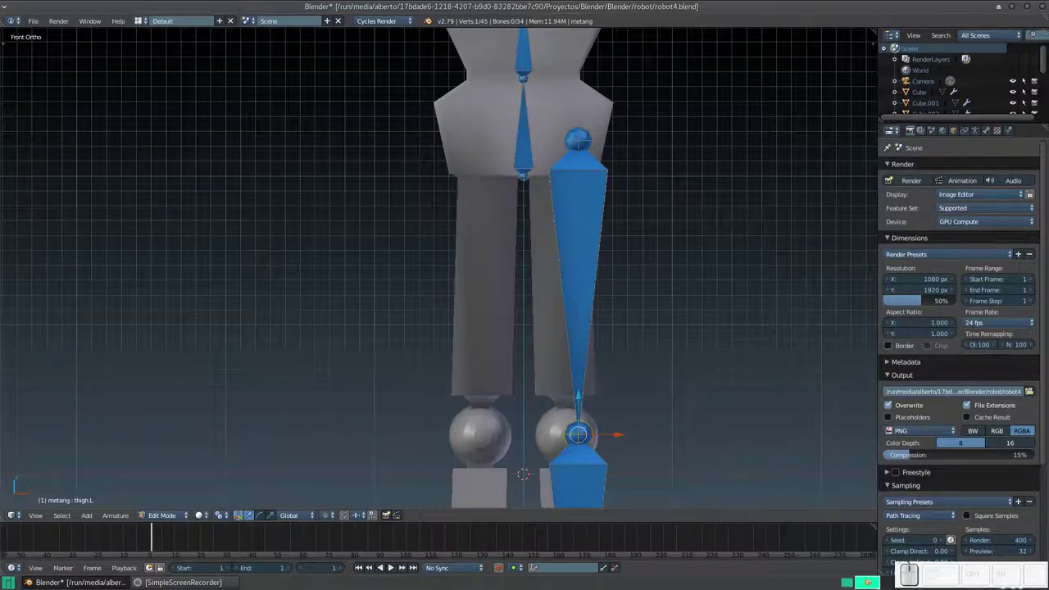
key("g")
key("x")
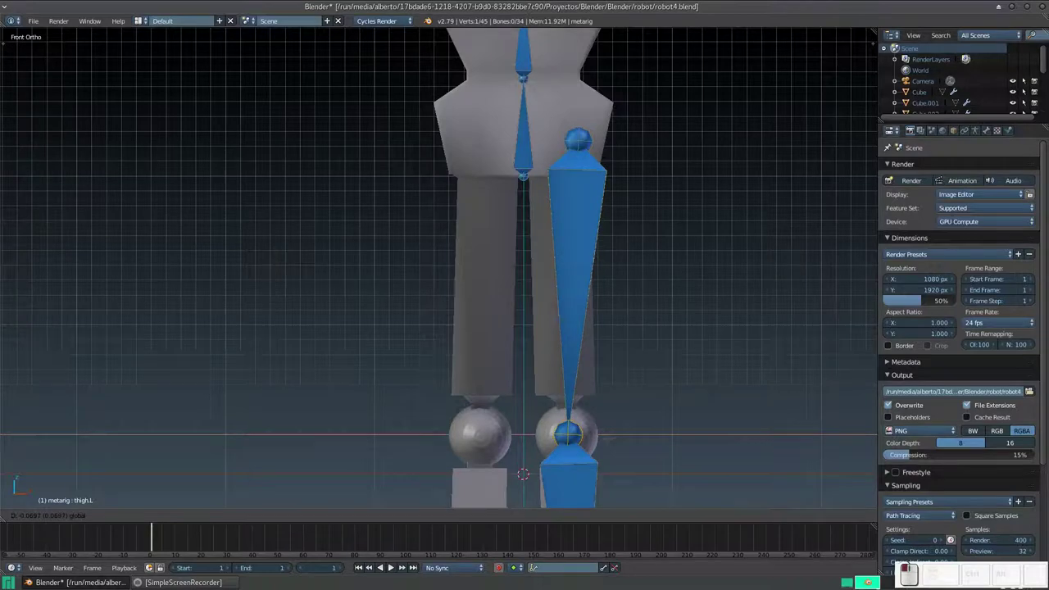
key("Return")
- Lower the thigh bone's hip joint and nudge it sideways into the robot's leg
middle_click_drag(565, 327, 549, 440, "shift")
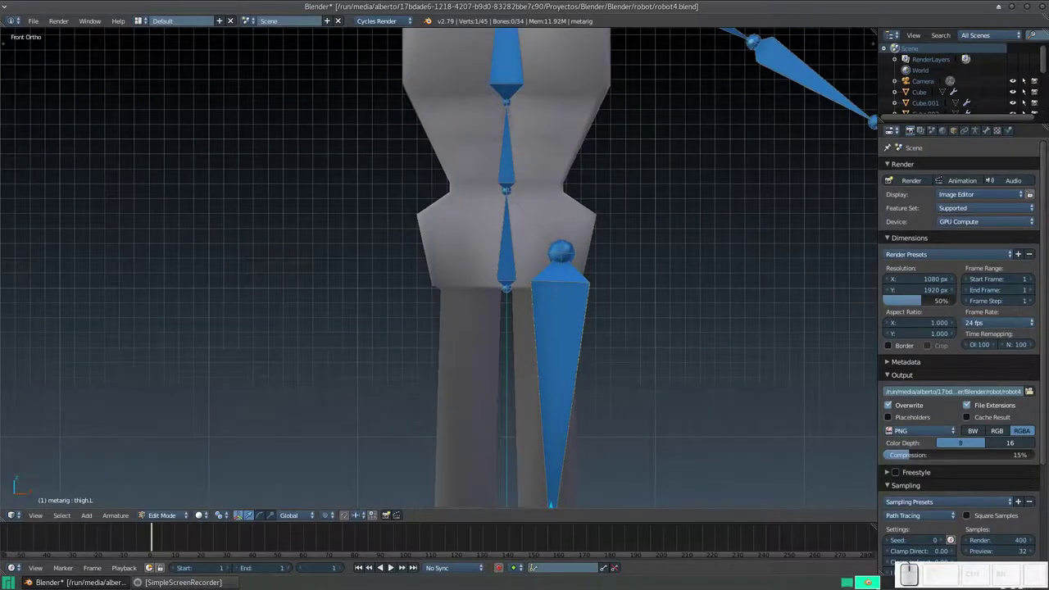
scroll(439, 271, "down", 2)
scroll(439, 271, "up", 3)
right_click(585, 248)
key("g")
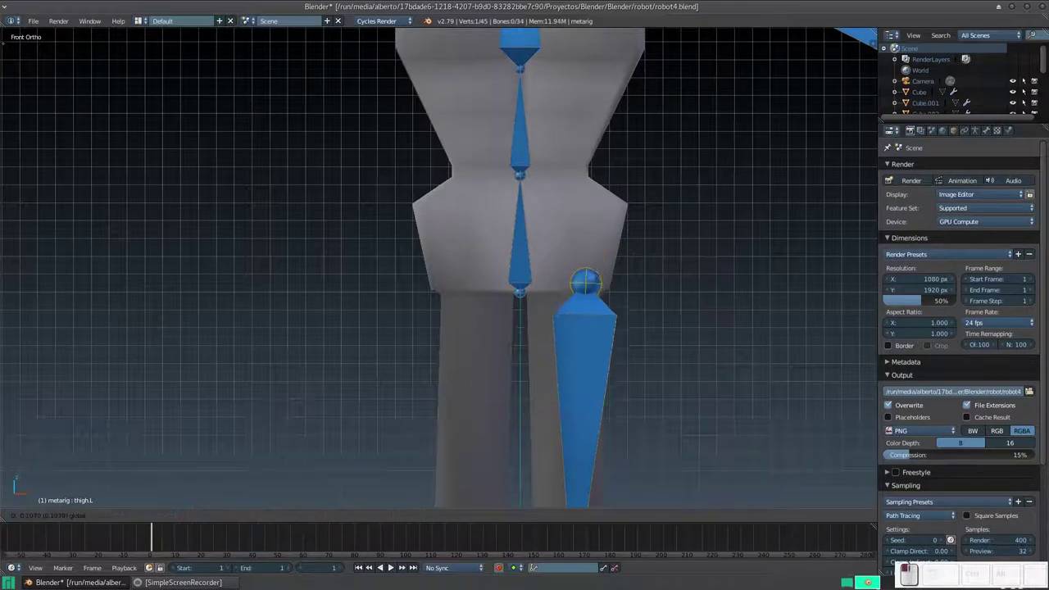
key("Return")
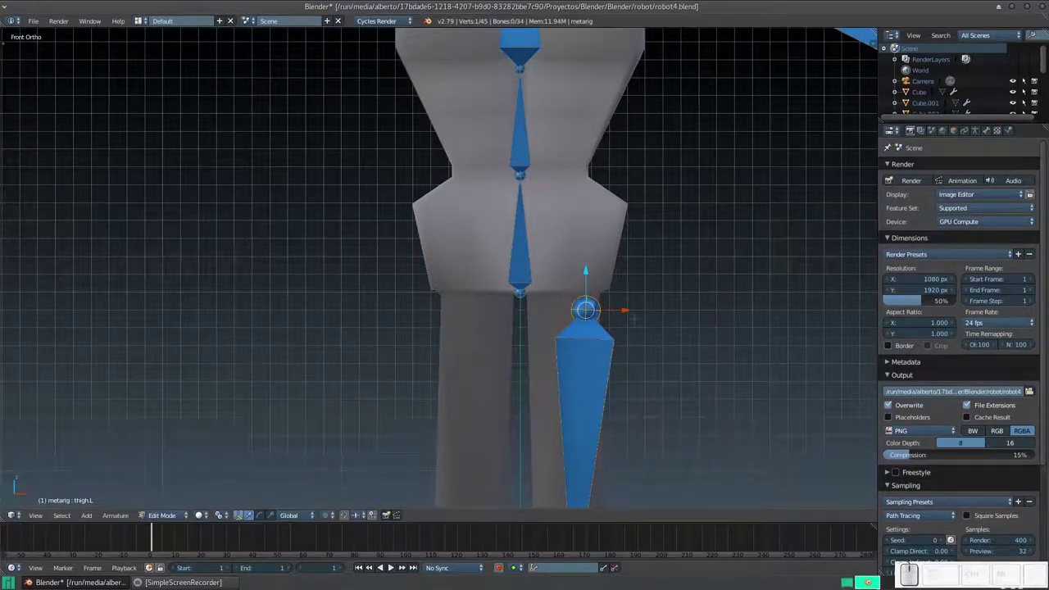
left_click_drag(625, 311, 609, 311)
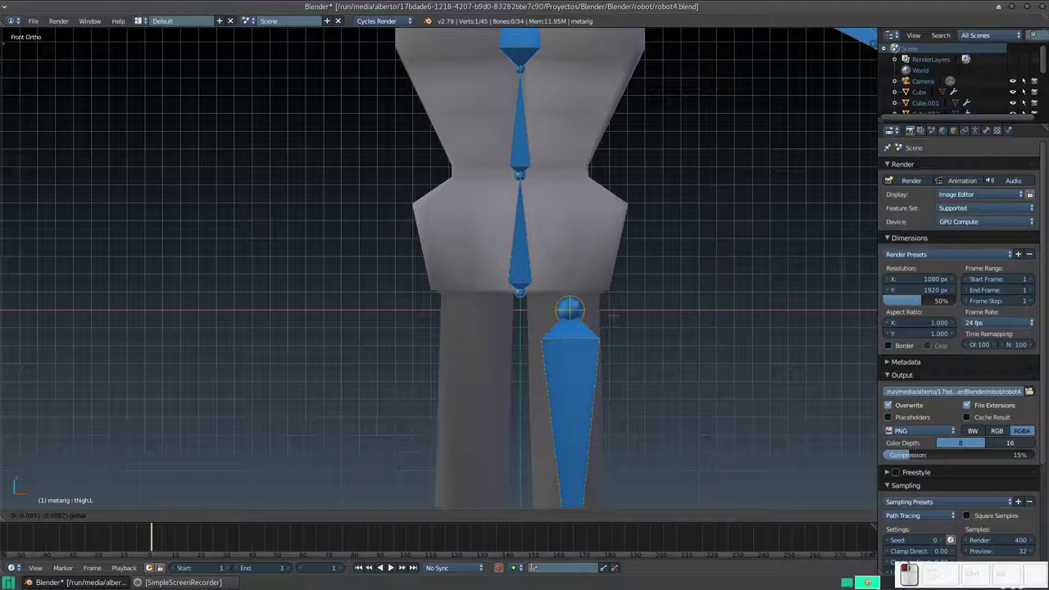
- Zoom out and box-select all the left hand and finger bones
scroll(590, 265, "down", 1)
scroll(590, 265, "down", 1)
scroll(590, 265, "down", 2)
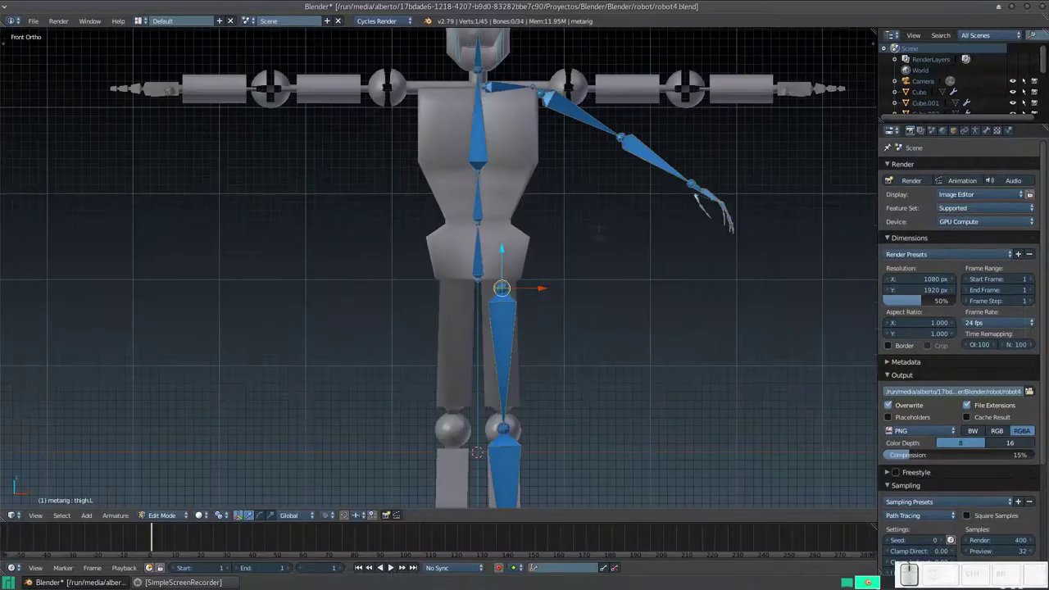
scroll(590, 265, "down", 1)
scroll(590, 265, "up", 1, "shift")
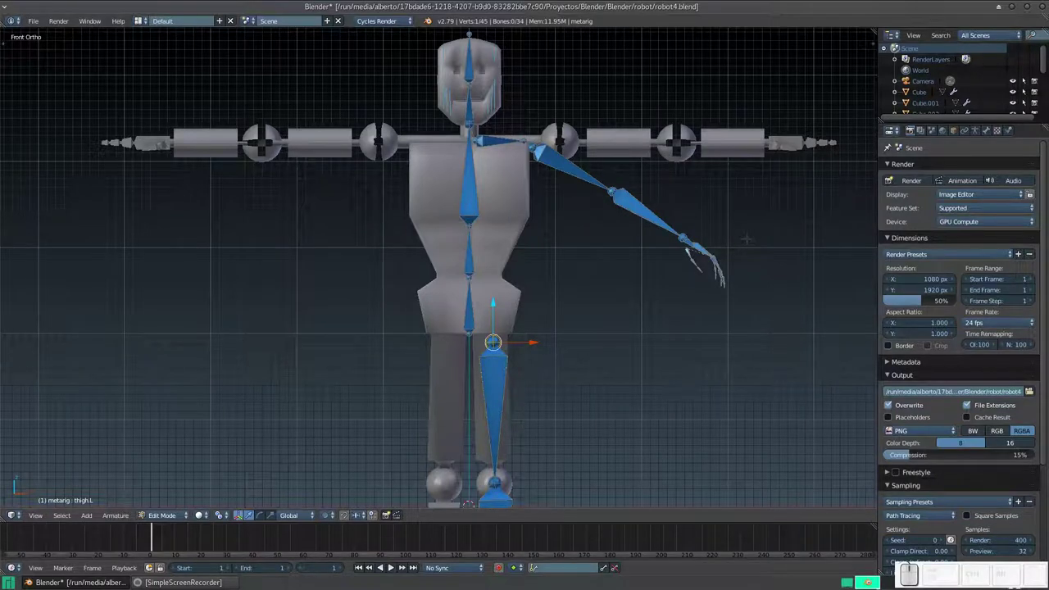
key("b")
left_click_drag(746, 324, 598, 170)
- Add the left forearm bone to the selected hand and finger bones
right_click(659, 210, "shift")
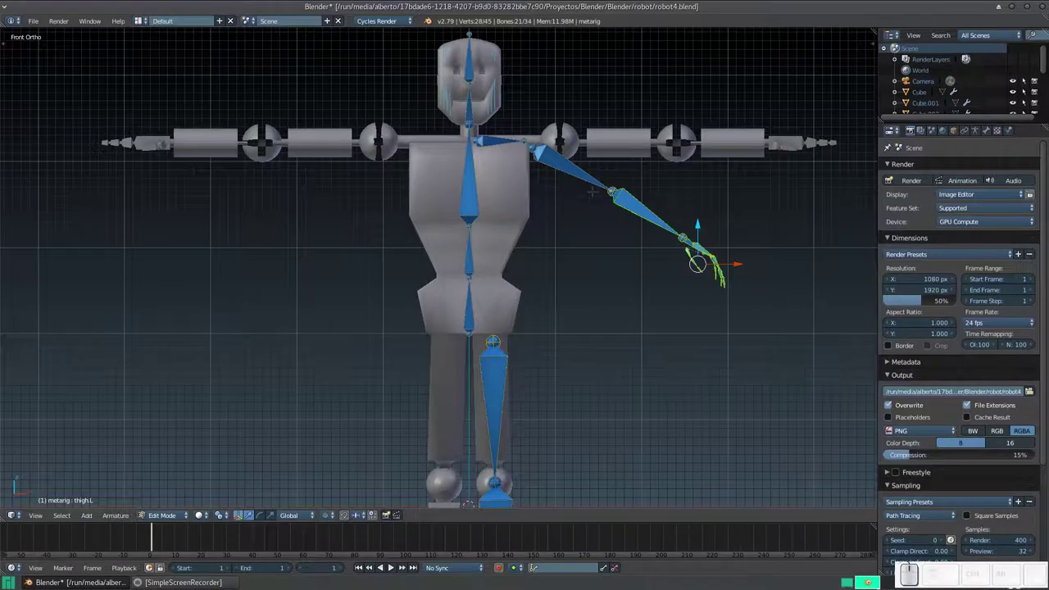
- Frame the whole robot and add upper_arm.L to the selected arm and hand bones
scroll(582, 200, "down", 2)
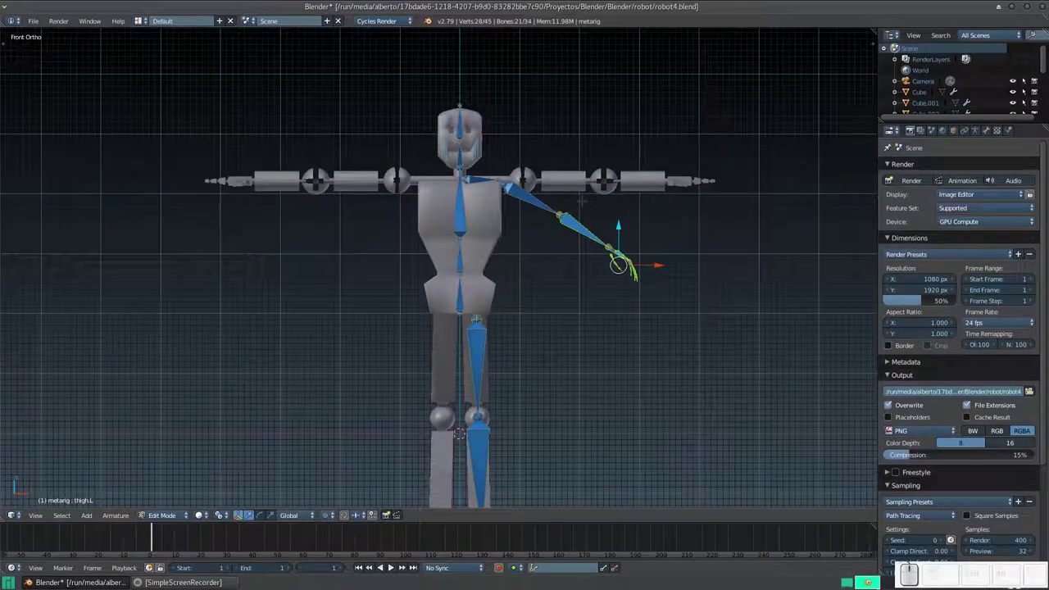
scroll(581, 200, "down", 2)
scroll(578, 196, "up", 1)
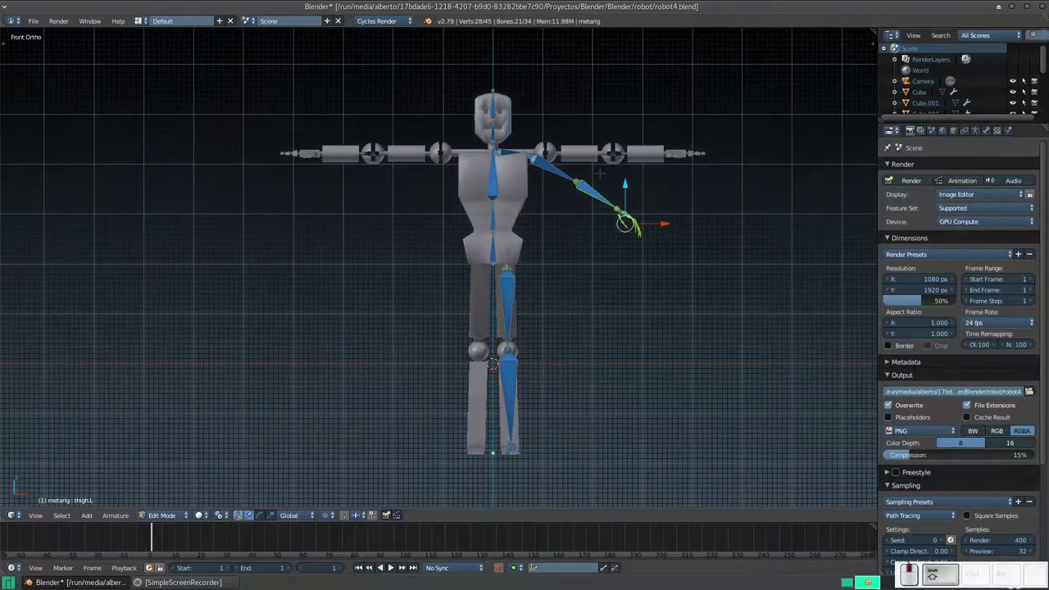
scroll(592, 182, "up", 1)
middle_click_drag(593, 182, 569, 260, "shift")
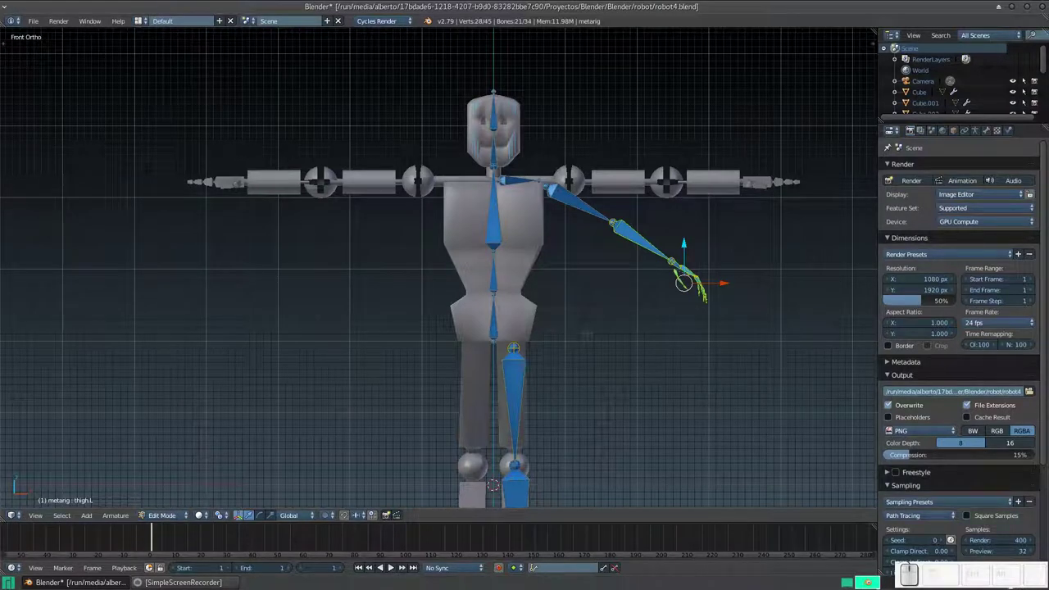
right_click(573, 203, "shift")
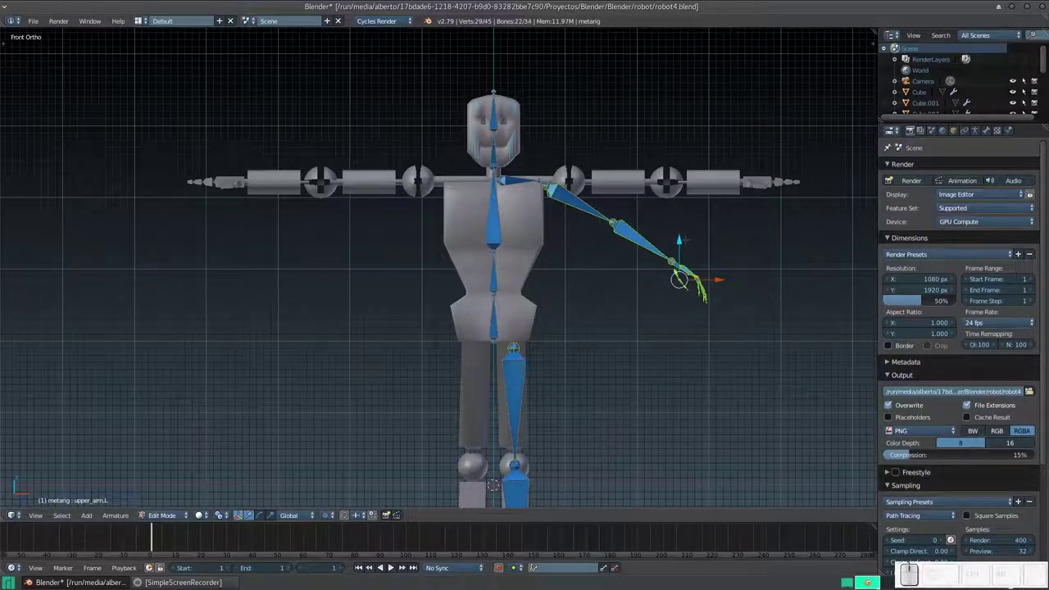
- Raise the left arm bones along Z, trying and undoing a rotation about Y
key("g")
key("z")
left_click(678, 236)
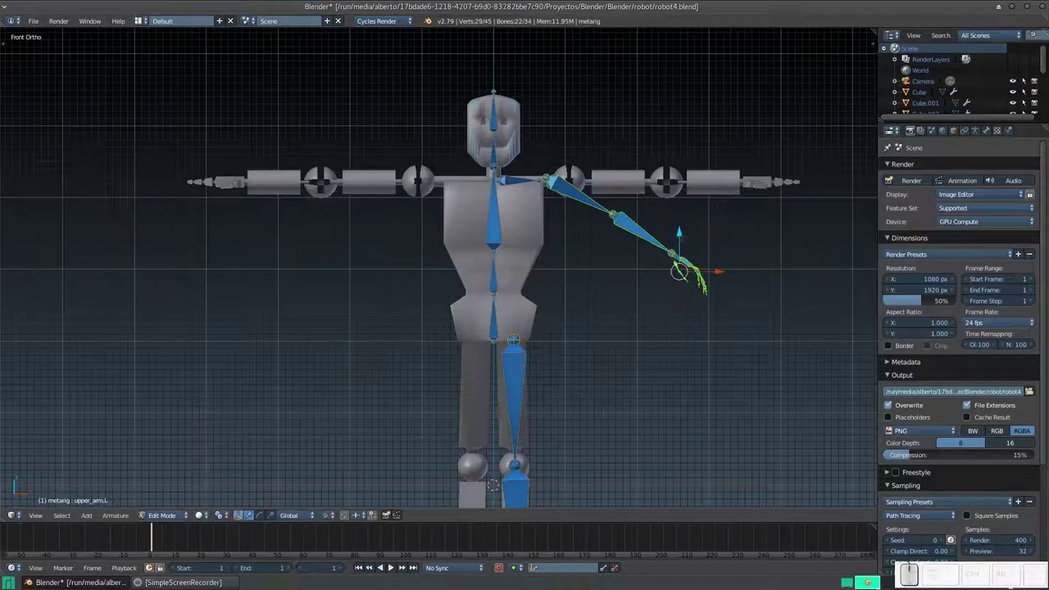
key("ctrl+z")
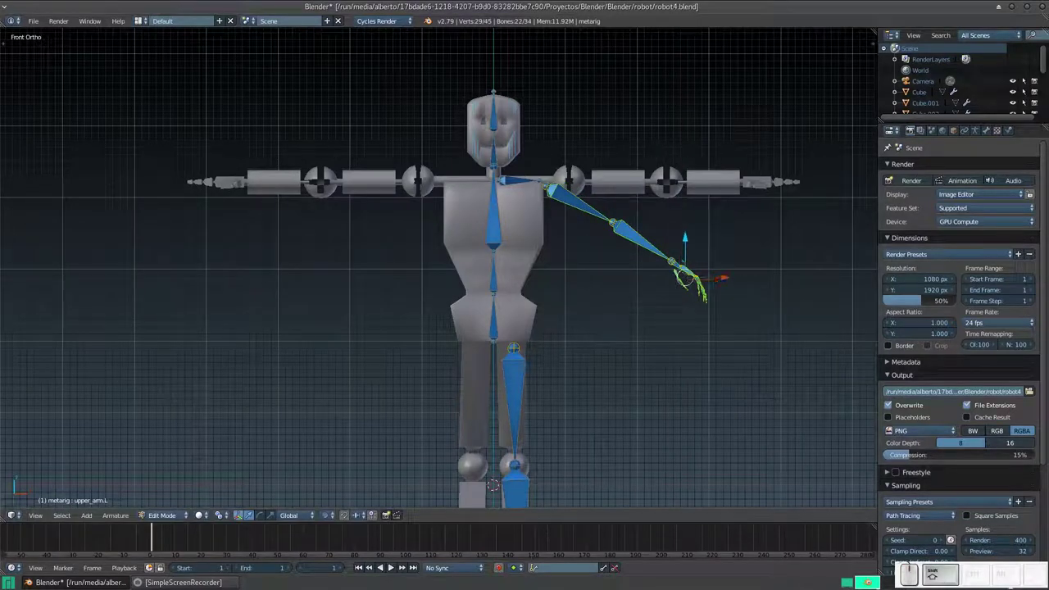
key("g")
key("z")
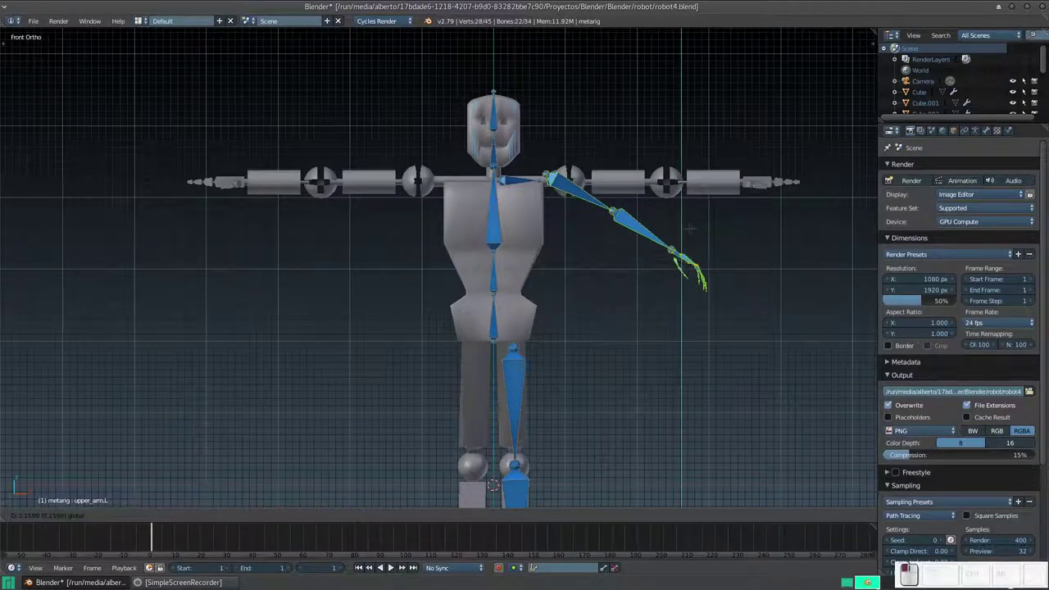
left_click(691, 230)
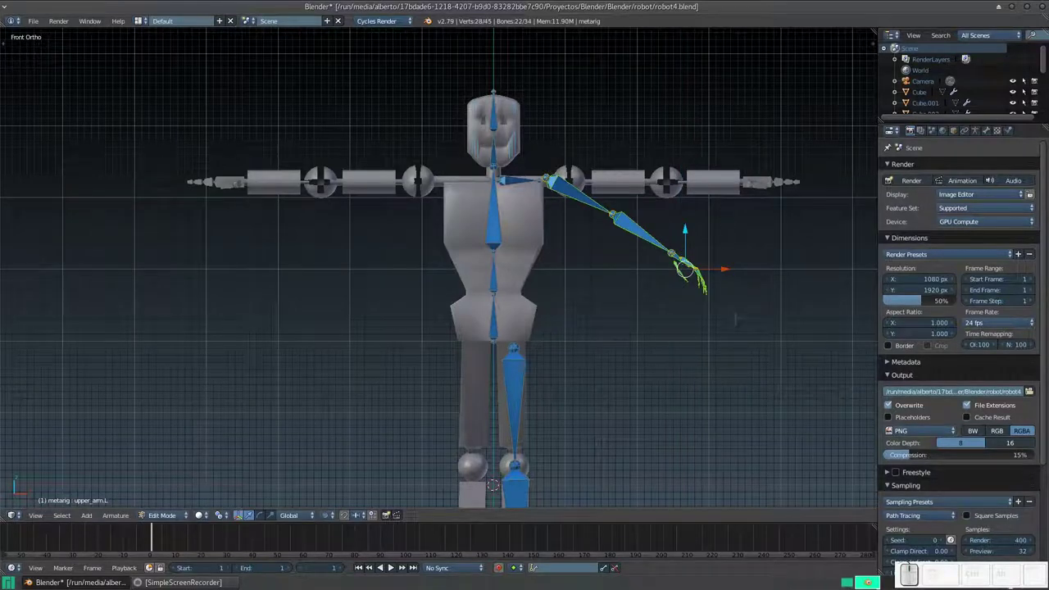
key("r")
key("y")
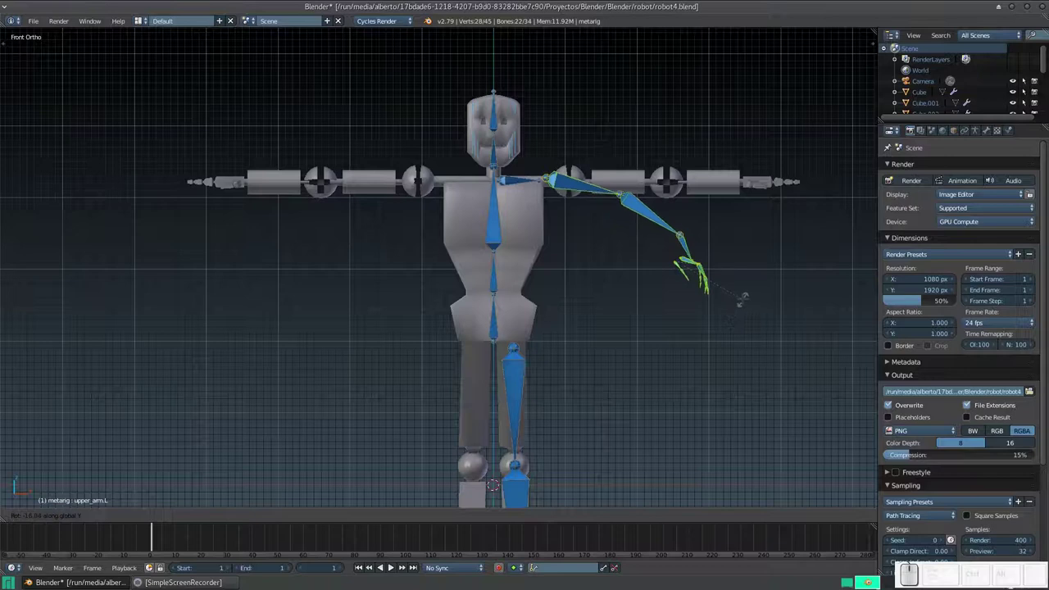
left_click(746, 286)
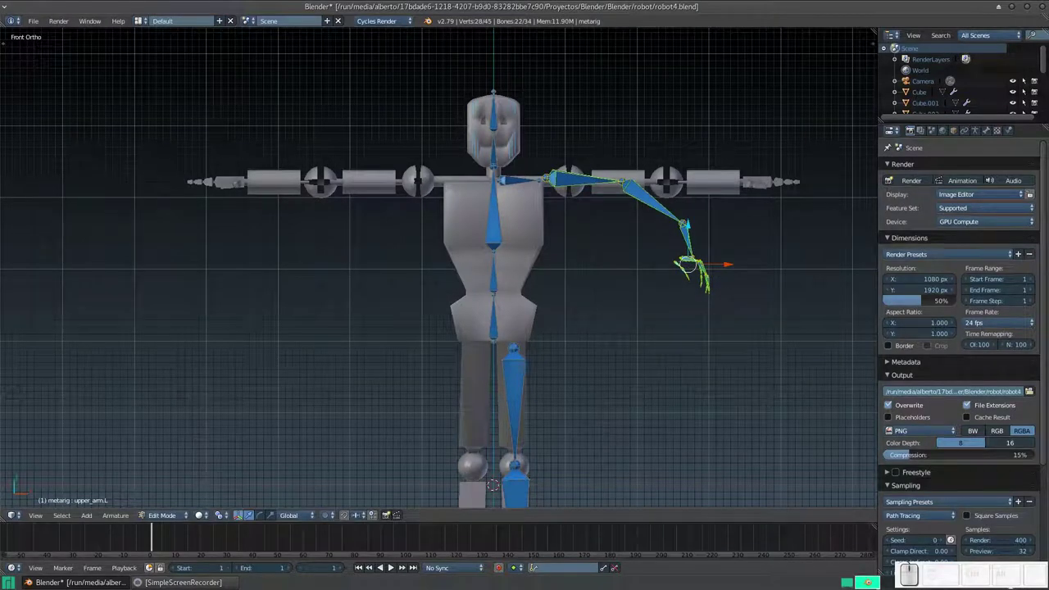
key("ctrl+z")
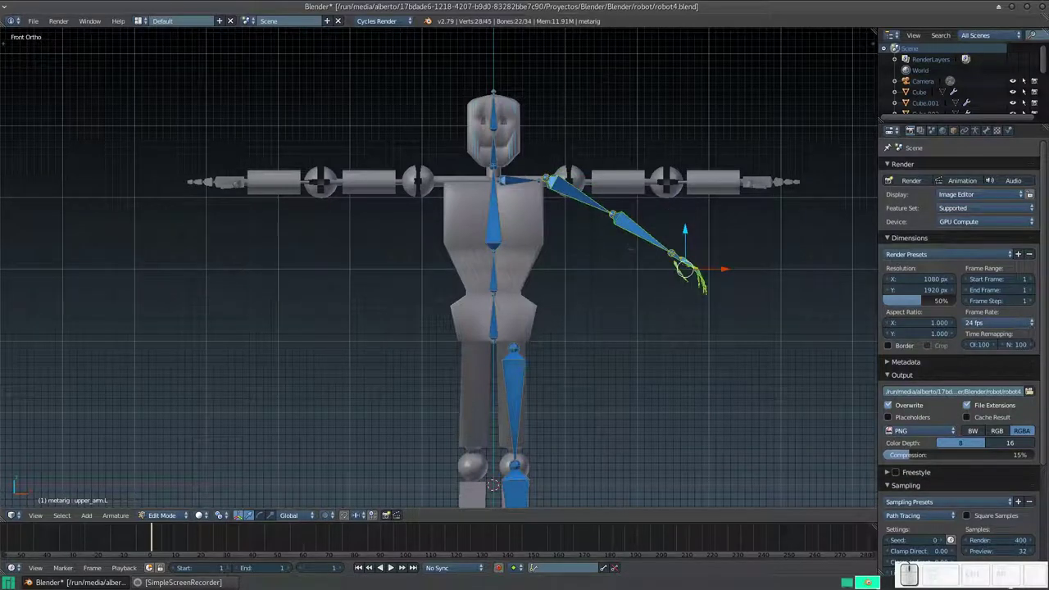
- Select the left hand bones and forearm, then slide them horizontally along X
key("a")
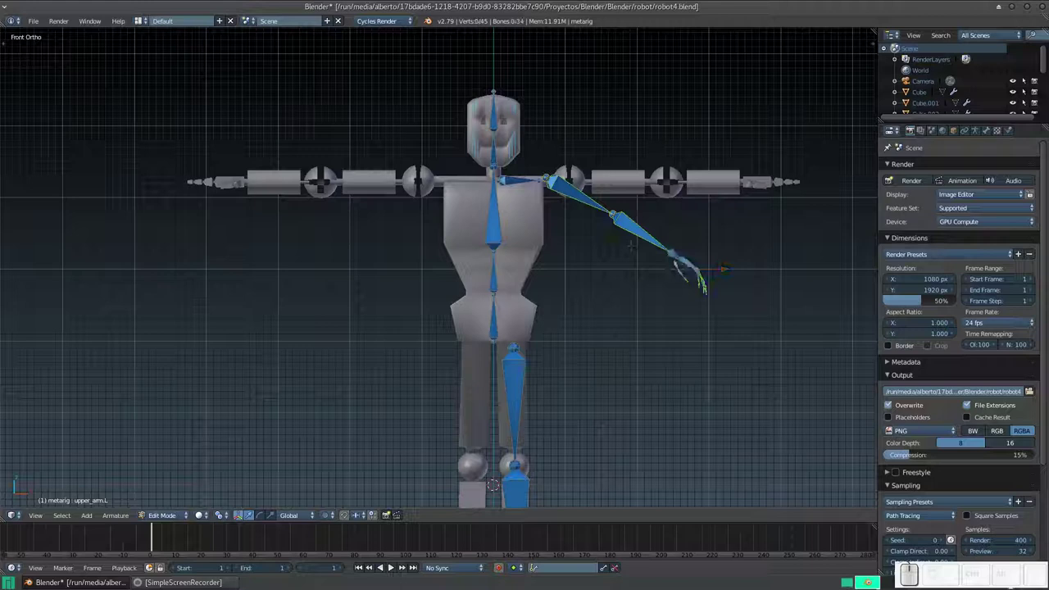
key("b")
left_click_drag(761, 320, 618, 210)
right_click(647, 240, "shift")
key("g")
key("z")
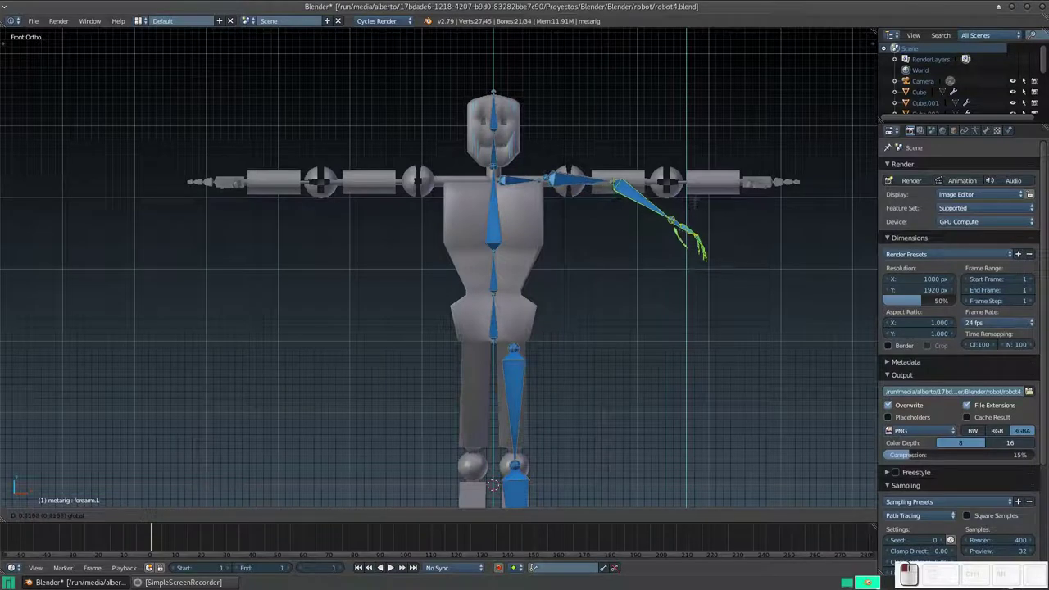
key("z")
key("x")
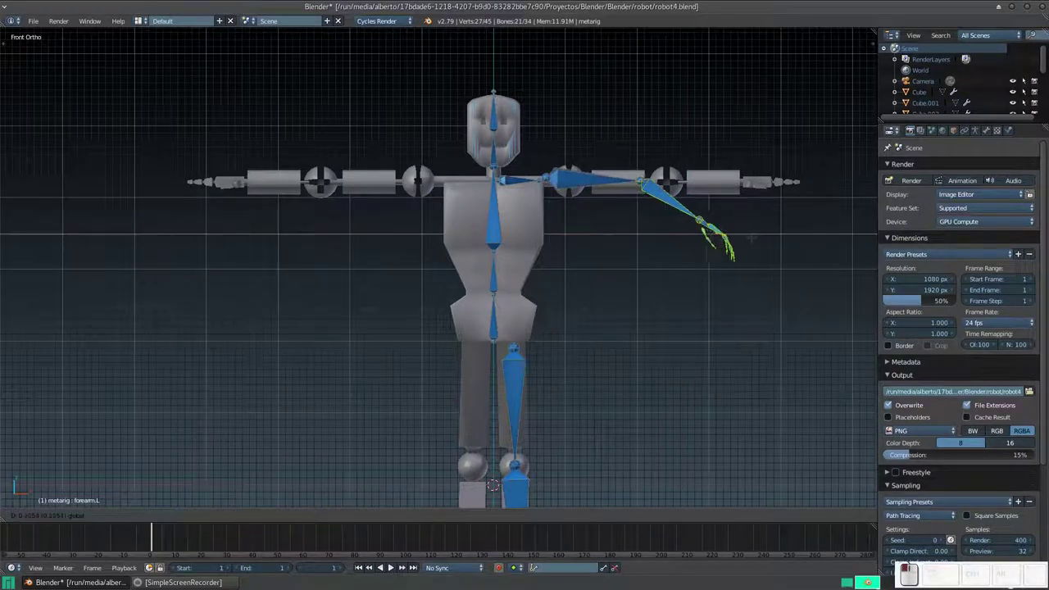
key("Return")
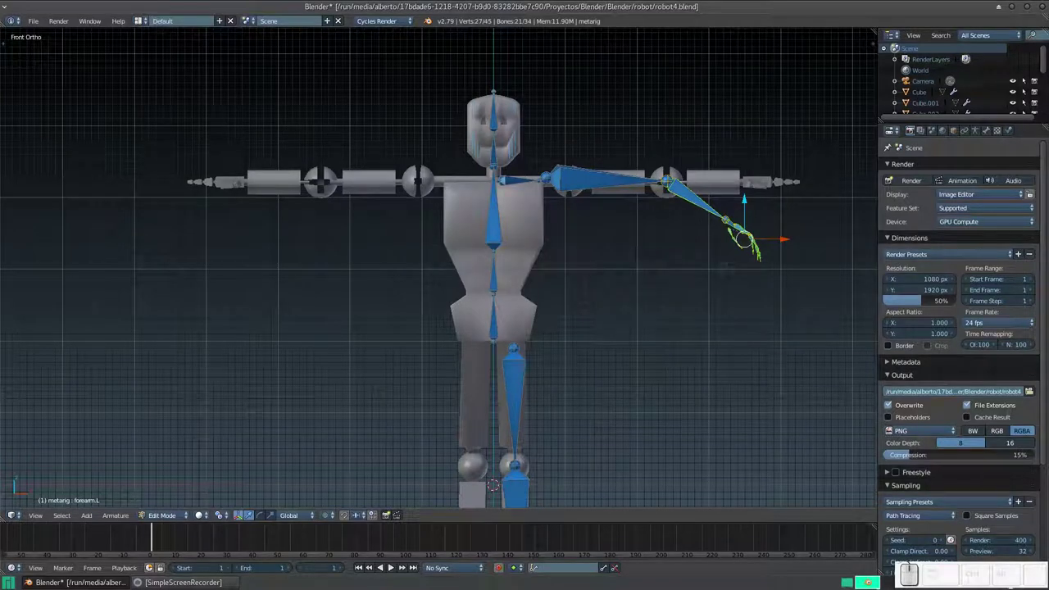
- Reselect the left hand bones, raise them, shift them right and rotate them
key("a")
key("b")
mouse_move(753, 294)
left_mouse_down()
mouse_move(809, 247)
mouse_move(707, 197)
left_mouse_up()
key("g")
key("z")
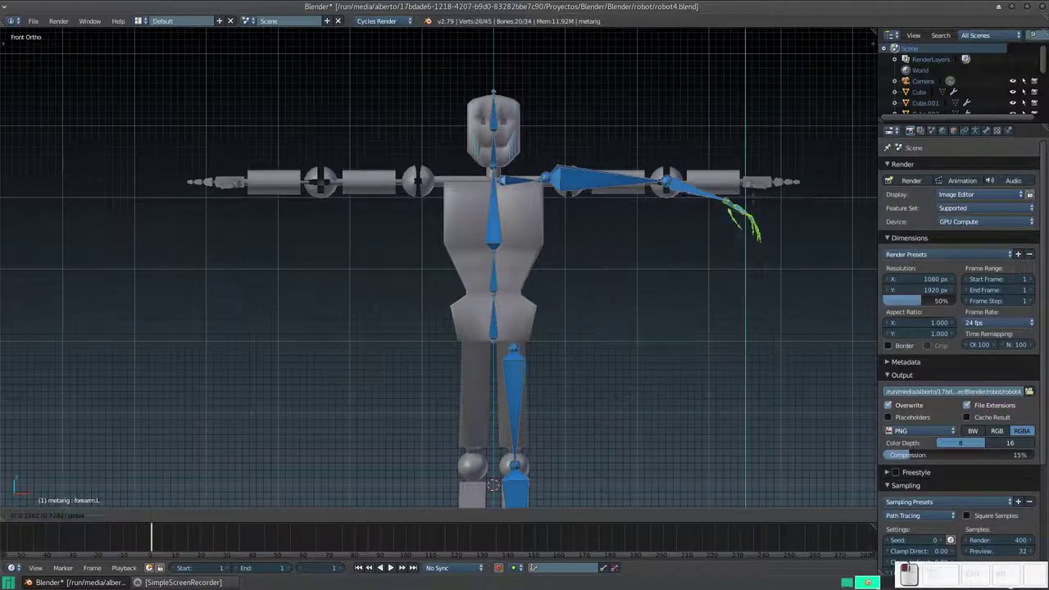
key("Return")
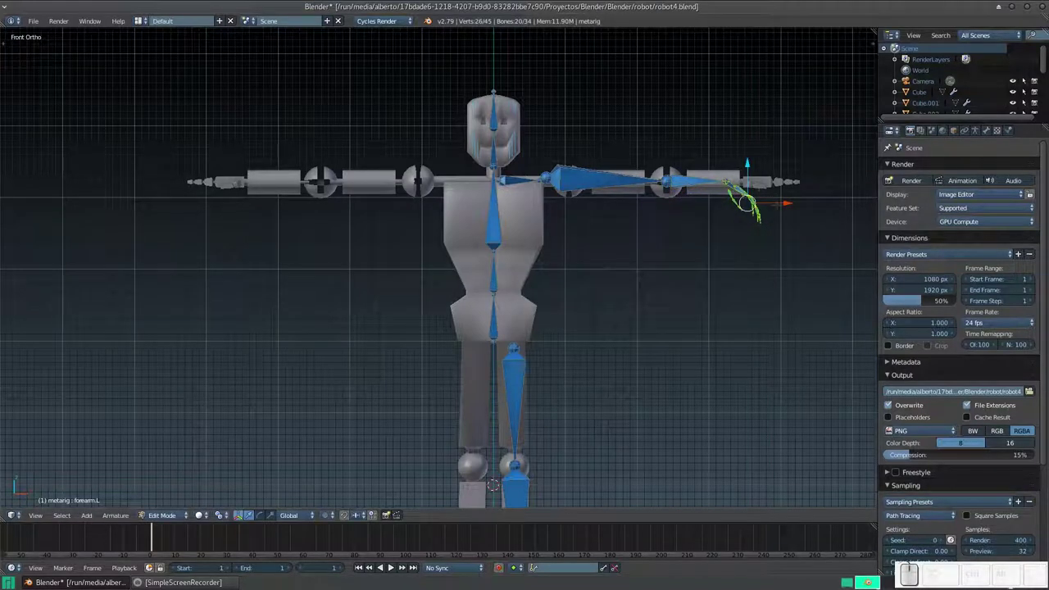
key("g")
key("x")
key("Return")
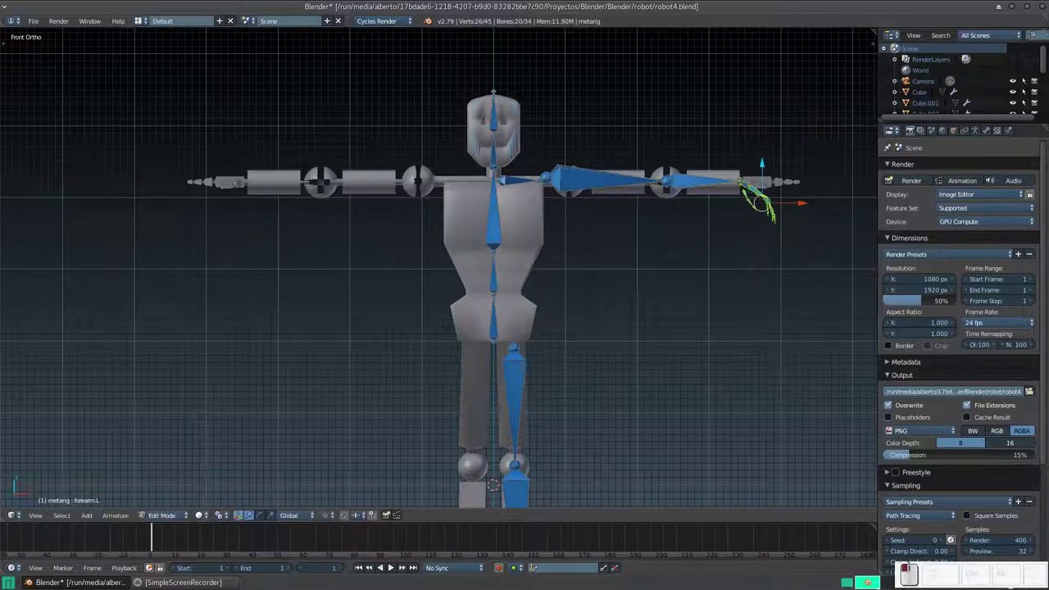
key("r")
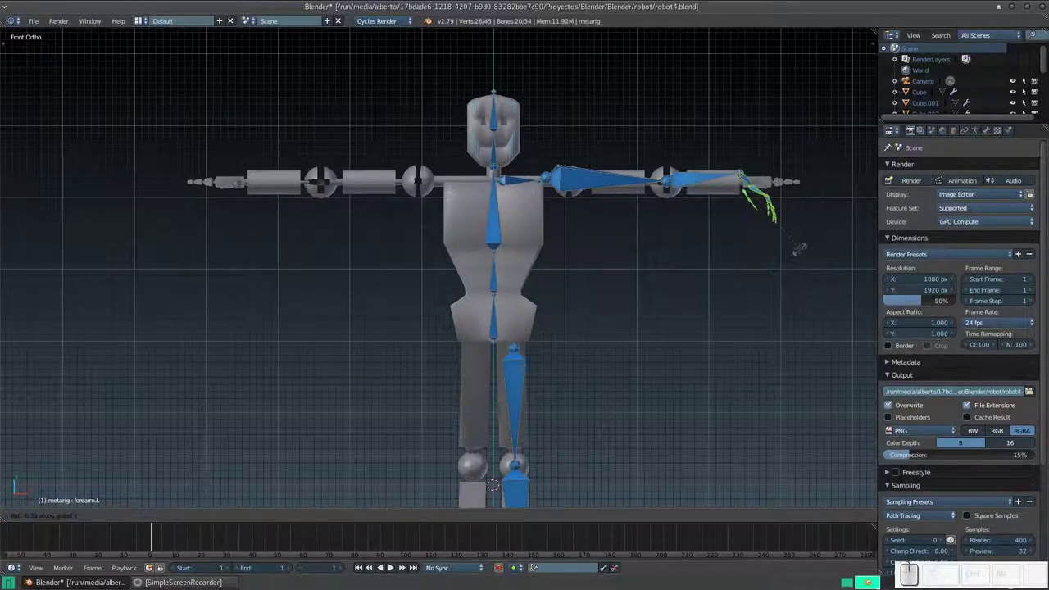
key("Return")
- Tilt the left hand bones about the Y axis to match the robot's hand
scroll(791, 184, "up", 2)
scroll(791, 184, "up", 2)
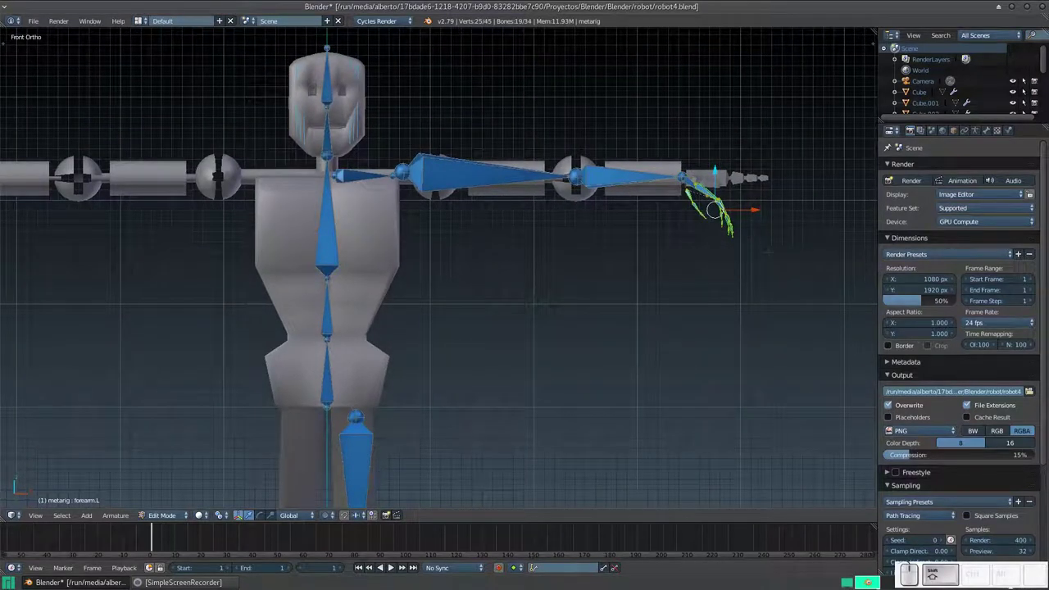
key("r")
key("y")
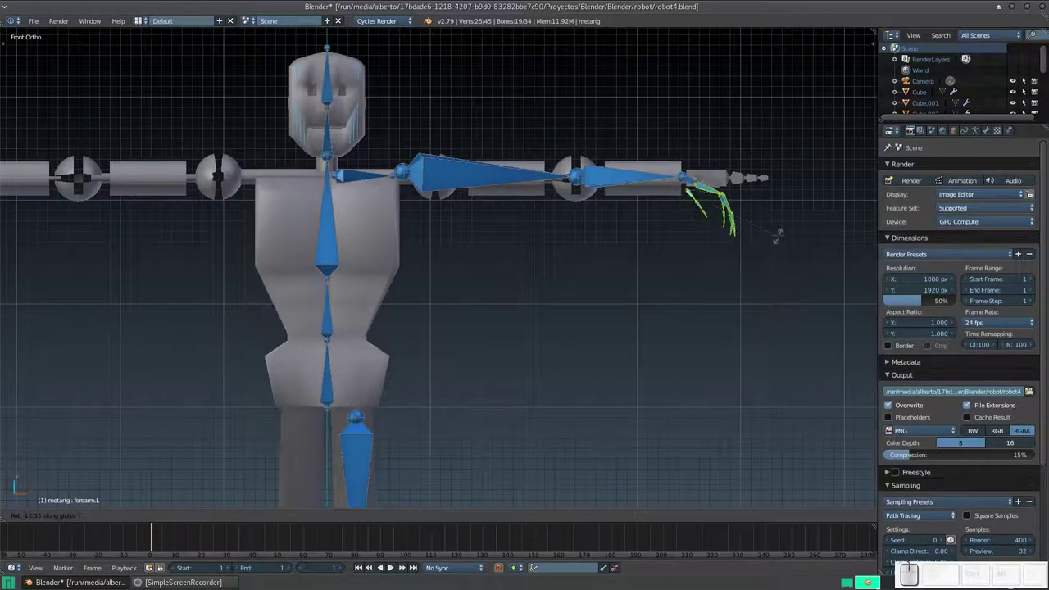
left_click(787, 214)
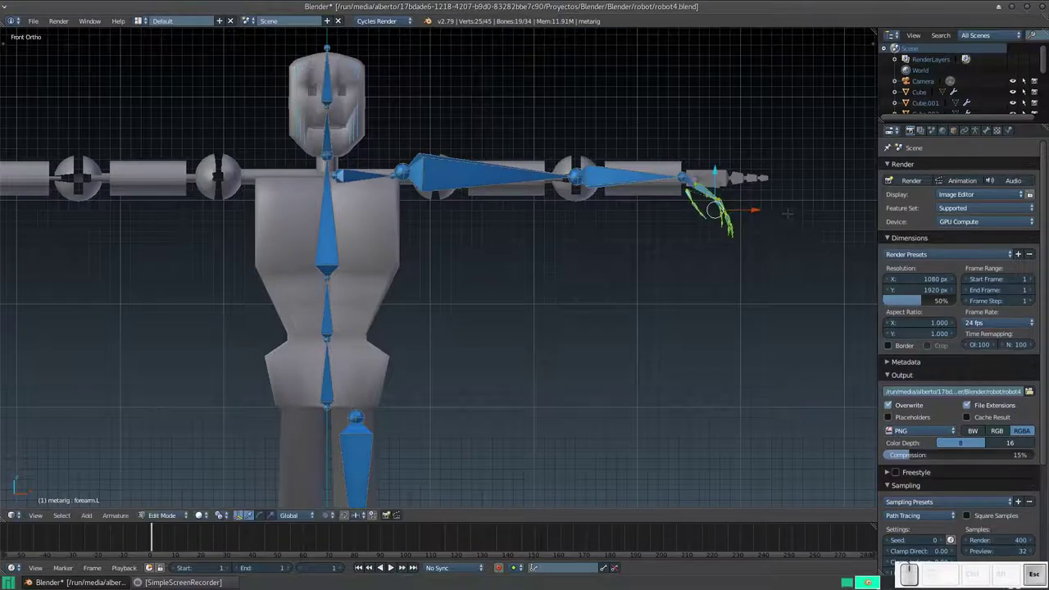
mouse_move(786, 215)
middle_mouse_down()
mouse_move(623, 246)
mouse_move(713, 237)
middle_mouse_up()
scroll(622, 246, "up", 4)
scroll(692, 239, "up", 4)
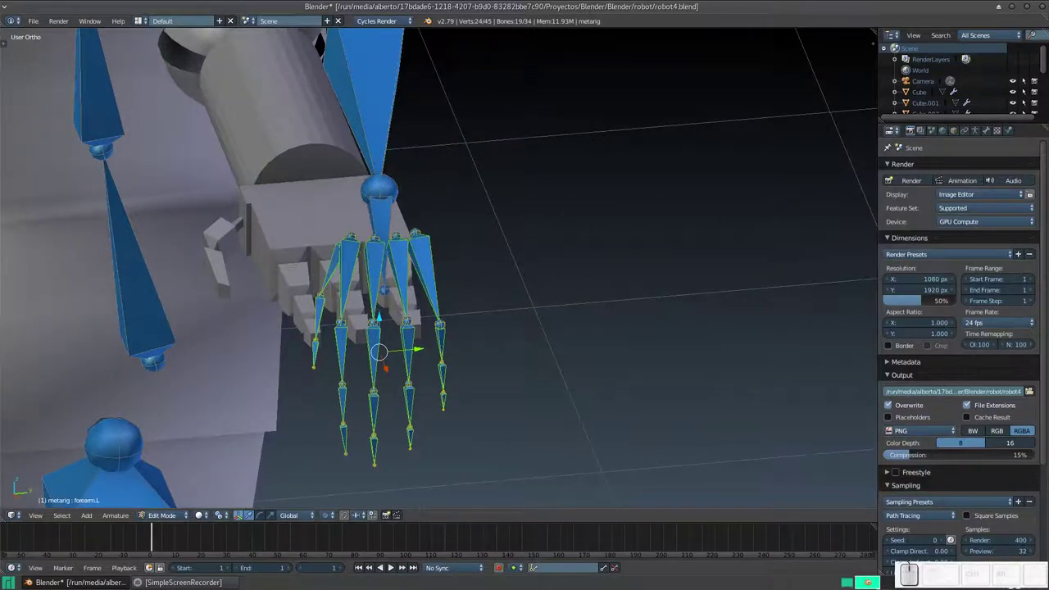
key("KP_1")
scroll(439, 268, "down", 3)
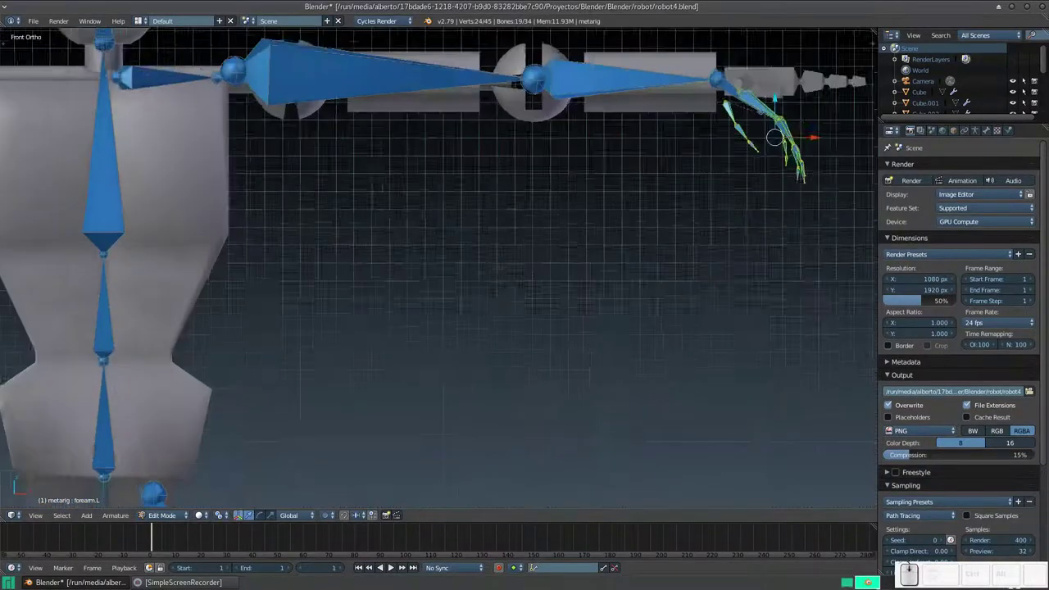
scroll(707, 259, "down", 2)
key("r")
key("y")
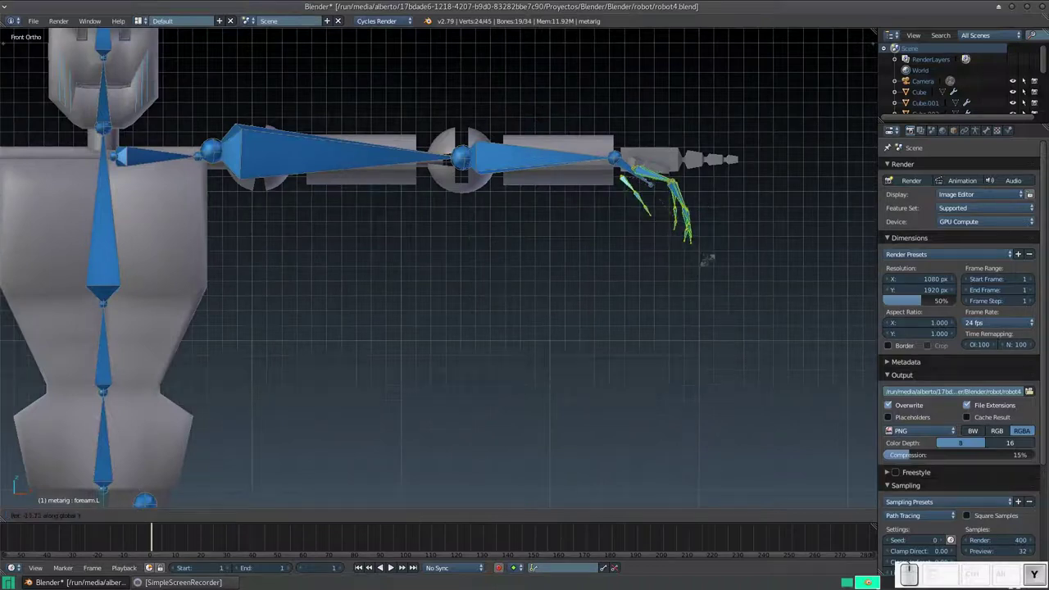
left_click(716, 252)
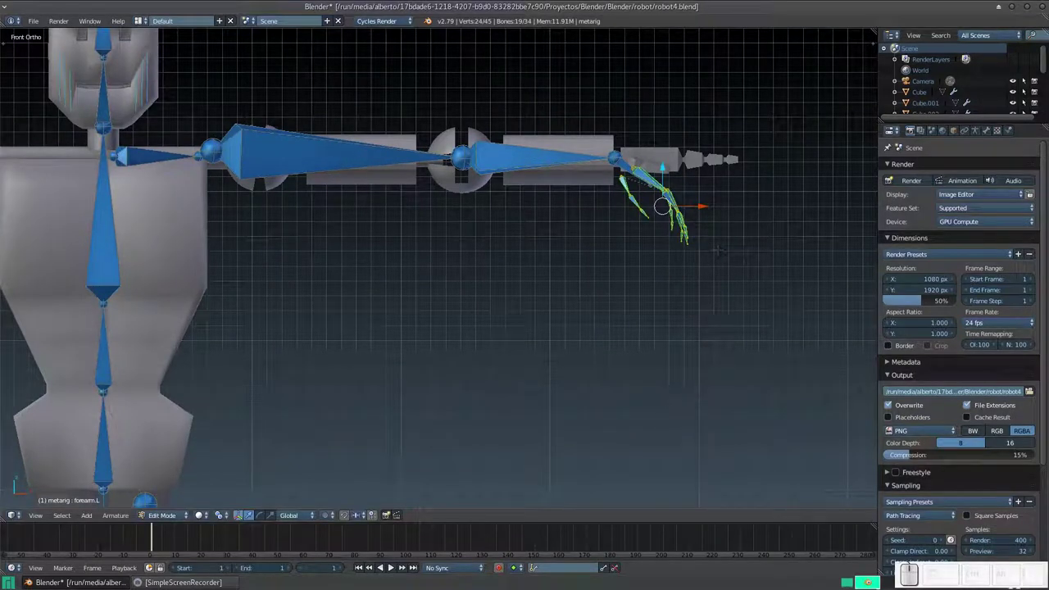
- With hand.L active, raise the left hand bones slightly along Z
key("g")
key("z")
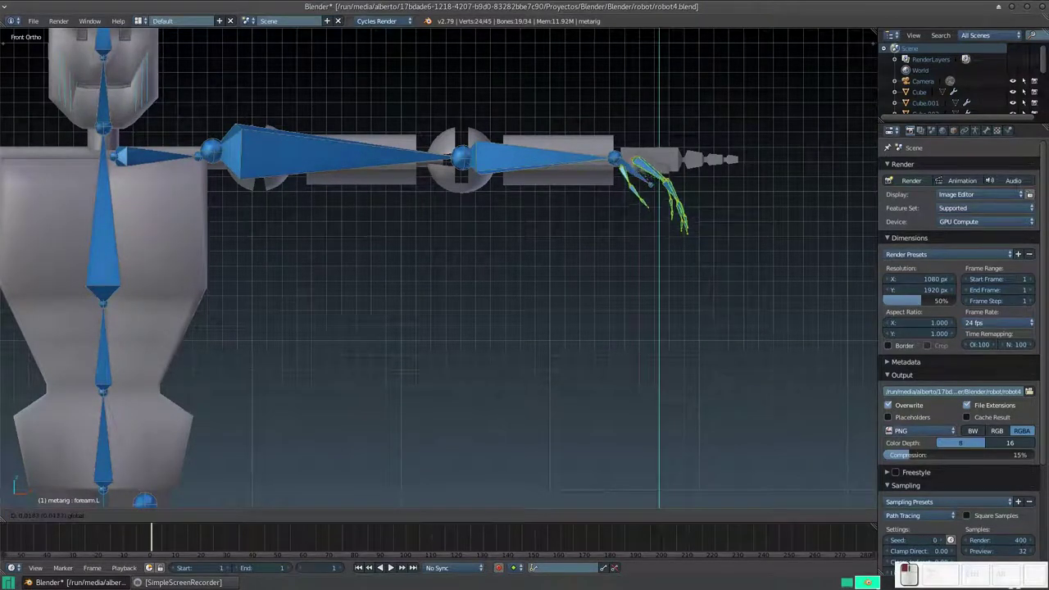
key("Return")
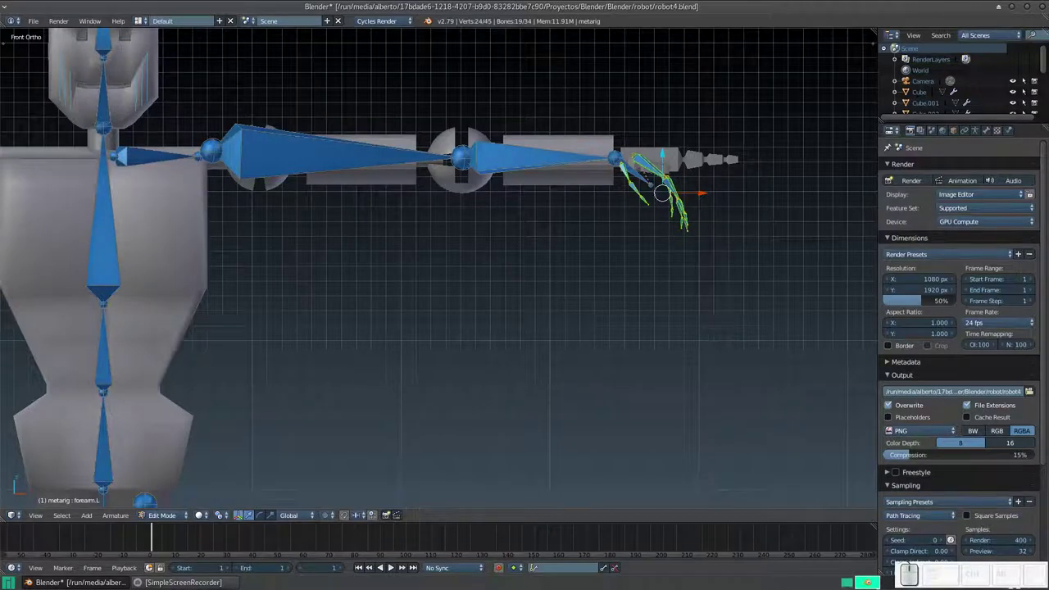
key("ctrl+z")
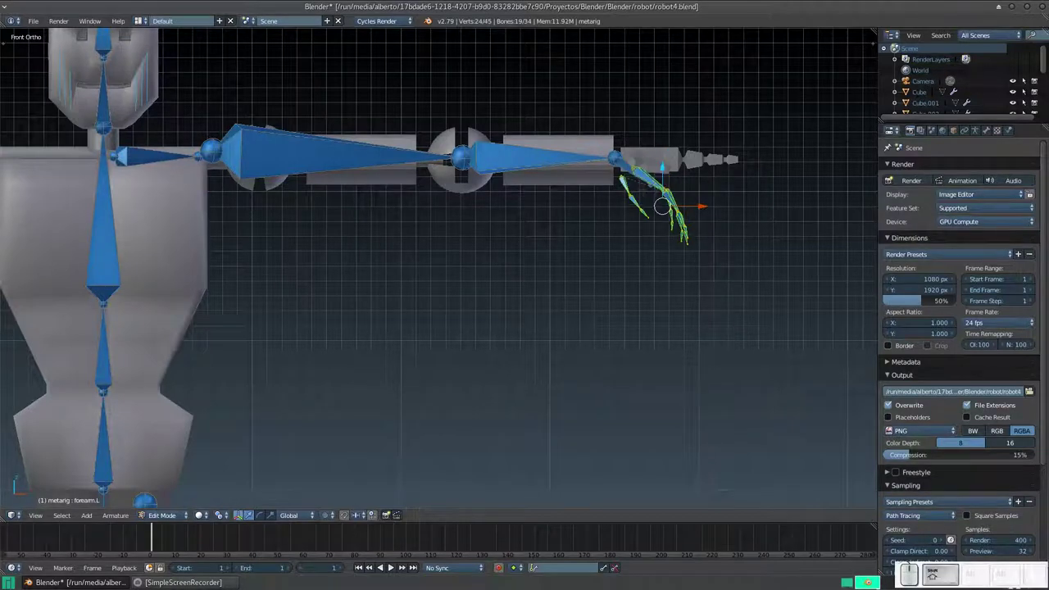
right_click(662, 206, "shift")
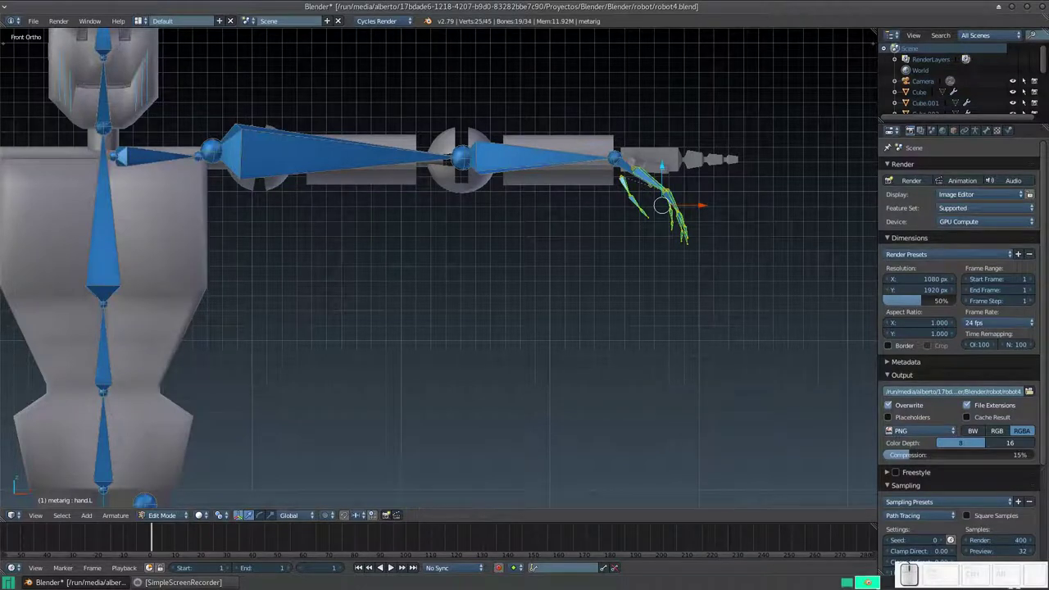
key("g")
key("z")
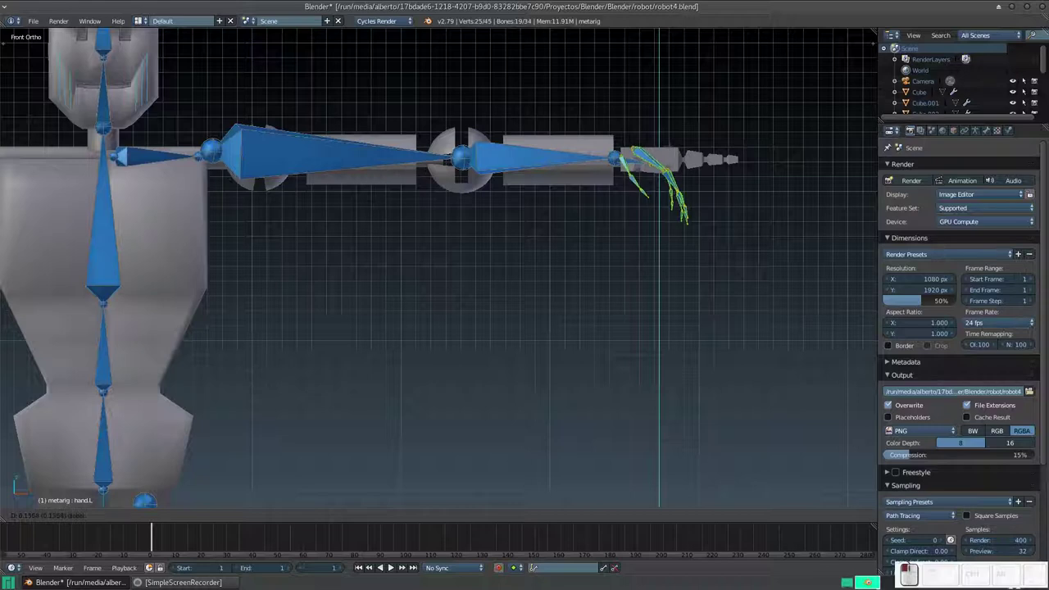
key("Return")
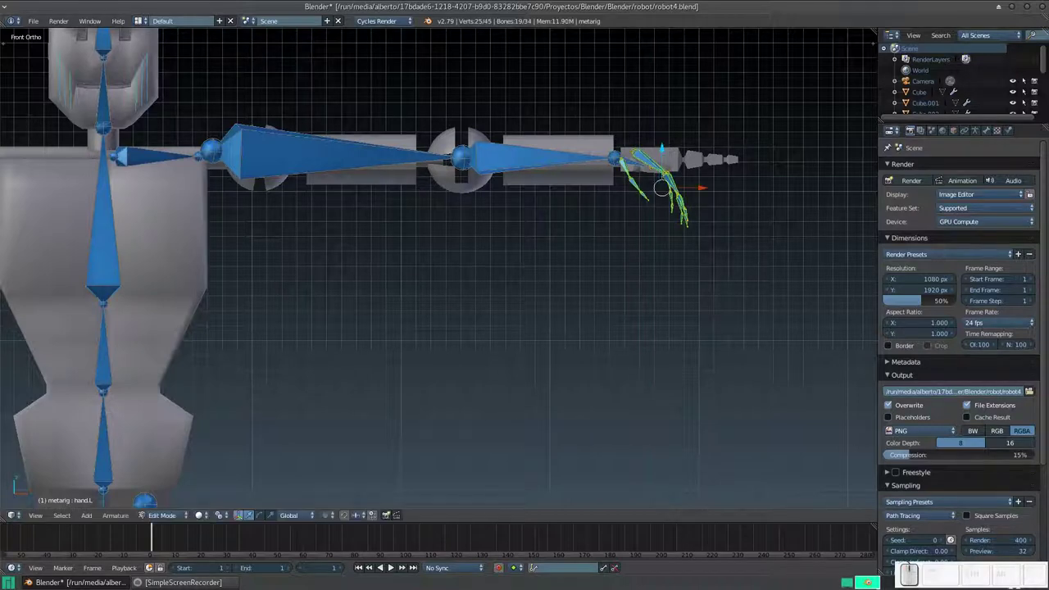
- Select the upper_arm.L head joint and start moving it along X
right_click(212, 151)
key("g")
key("x")
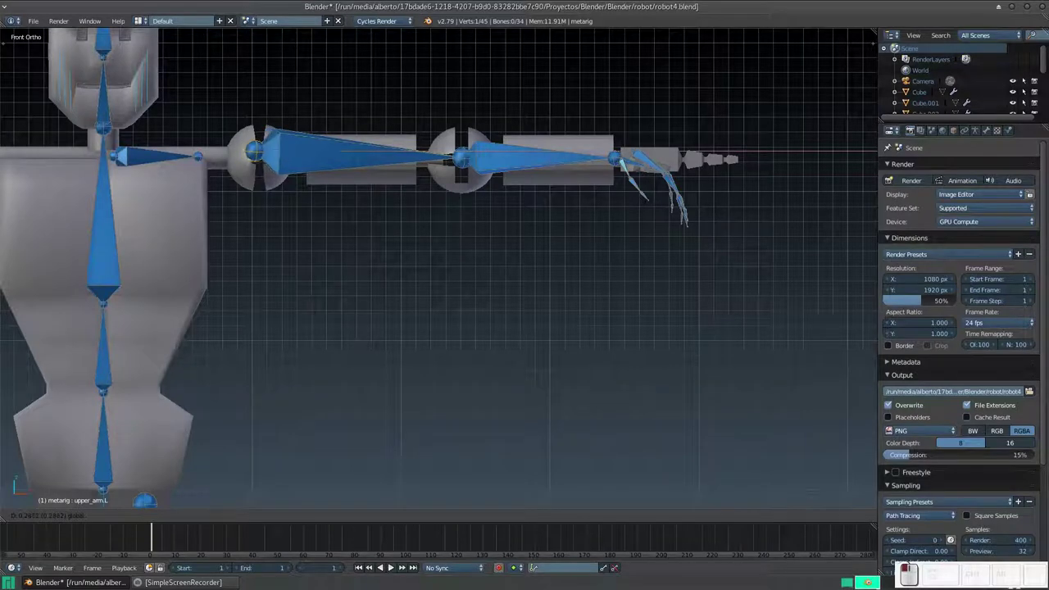
- Shift the upper_arm.L head right, then along Z into the shoulder, and check from front view
key("Return")
key("g")
key("z")
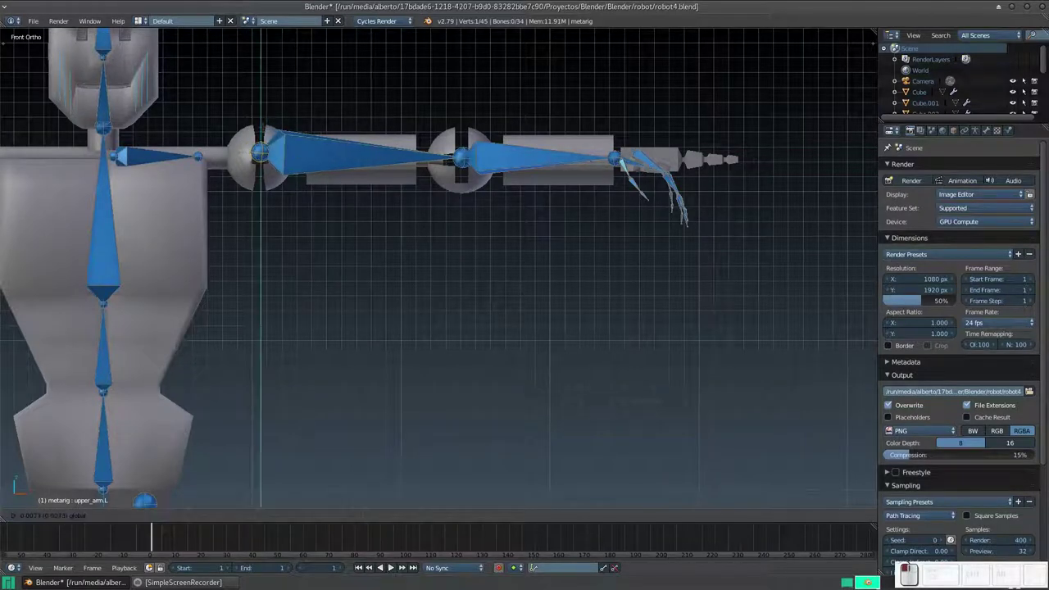
key("Return")
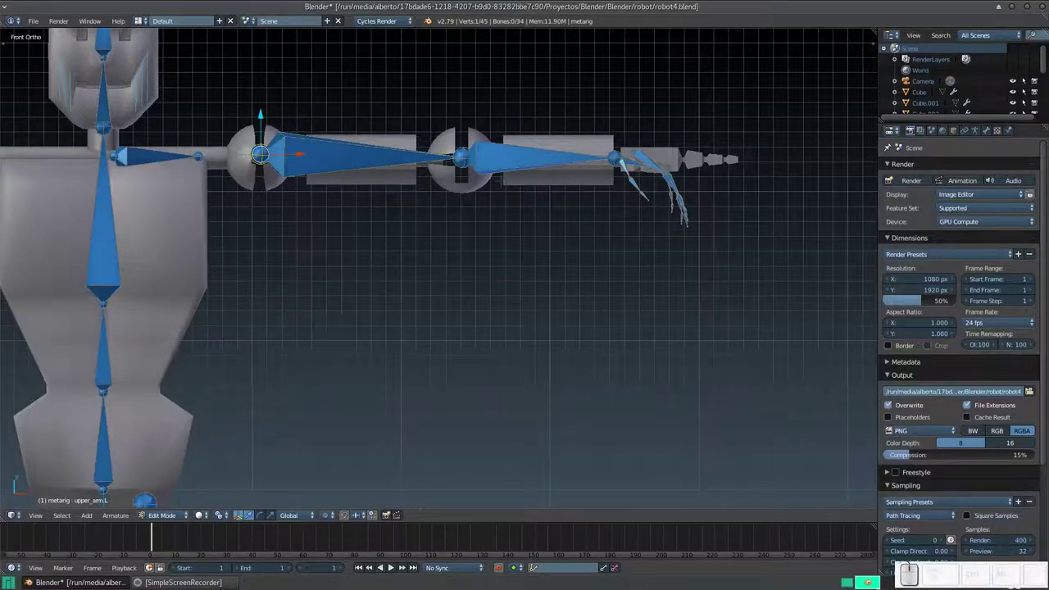
scroll(670, 189, "down", 2)
mouse_move(670, 190)
middle_mouse_down()
mouse_move(622, 205)
mouse_move(623, 195)
middle_mouse_up()
scroll(622, 205, "up", 3)
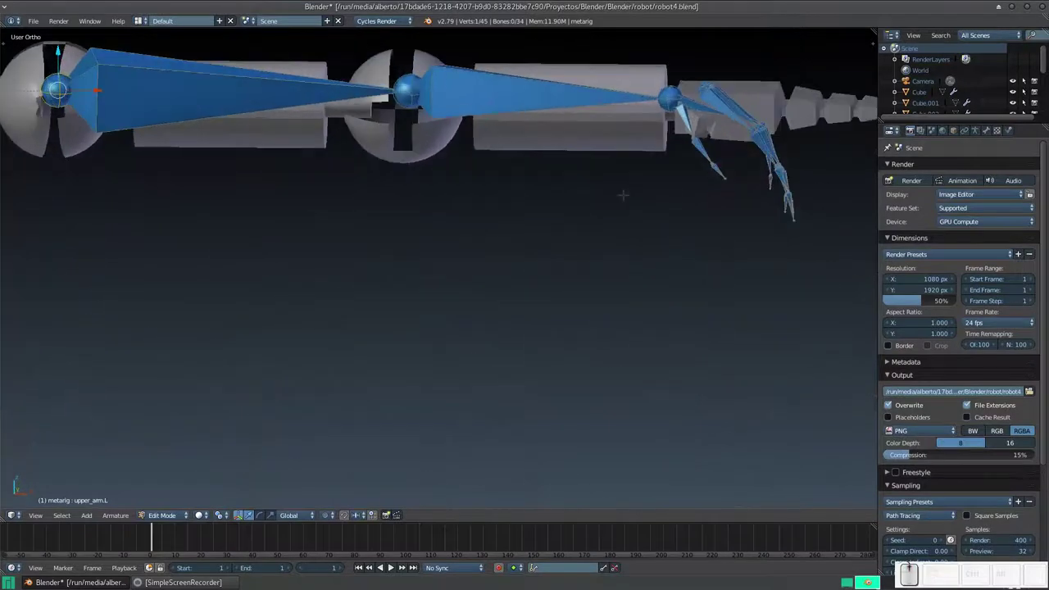
key("KP_1")
scroll(622, 195, "down", 2)
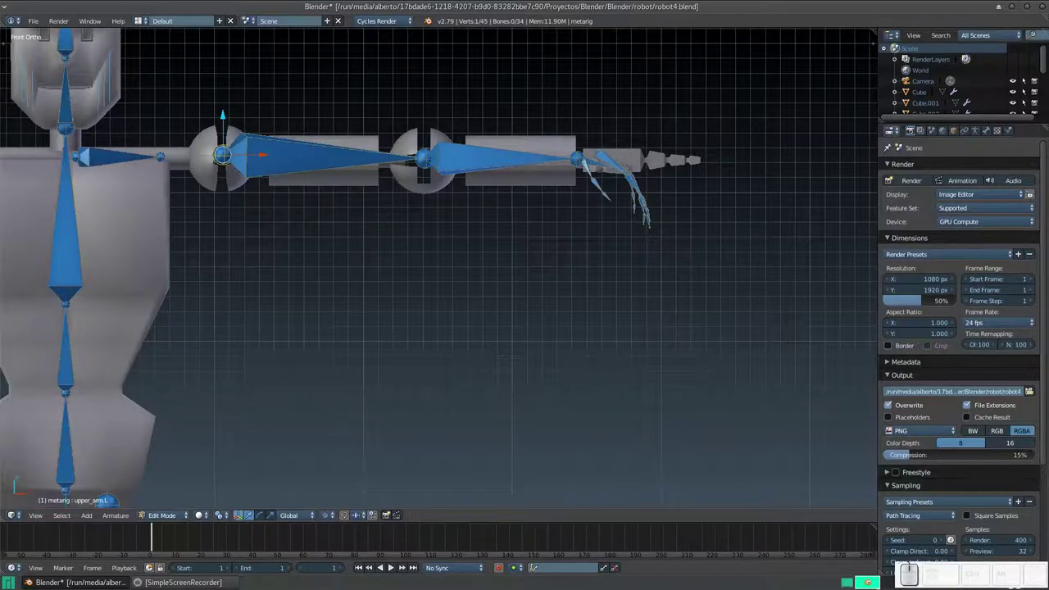
- In Top view, move the left elbow joint along Y onto the robot's arm
key("ctrl+KP_1")
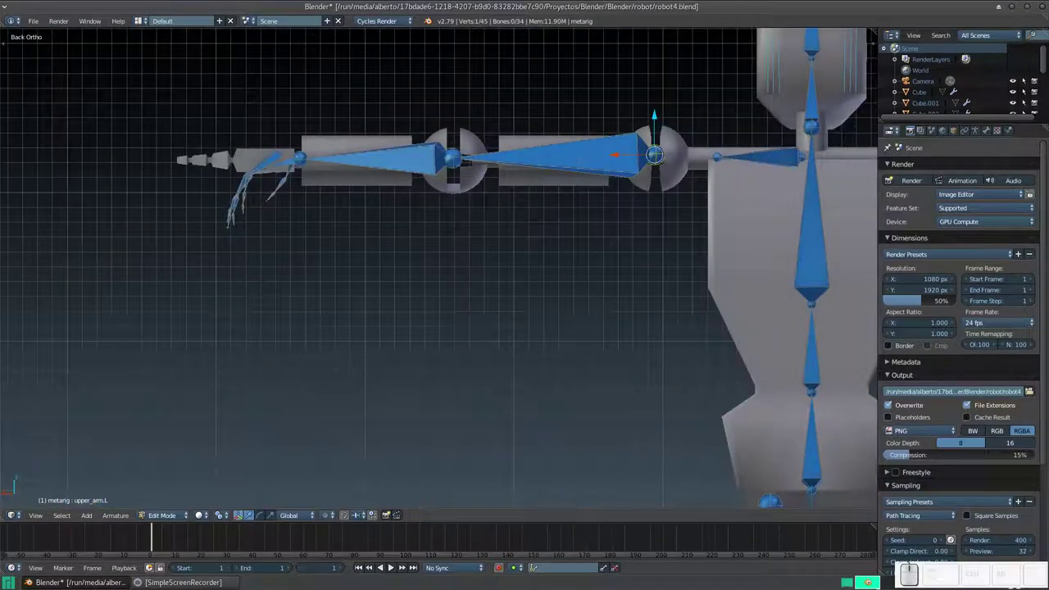
key("KP_1")
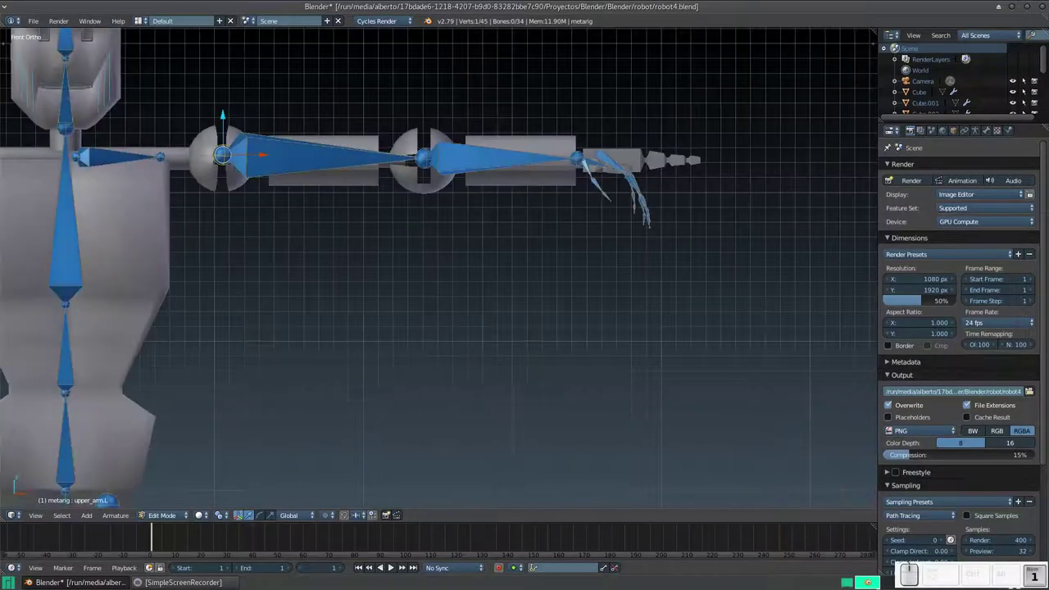
key("KP_7")
scroll(461, 285, "down", 2)
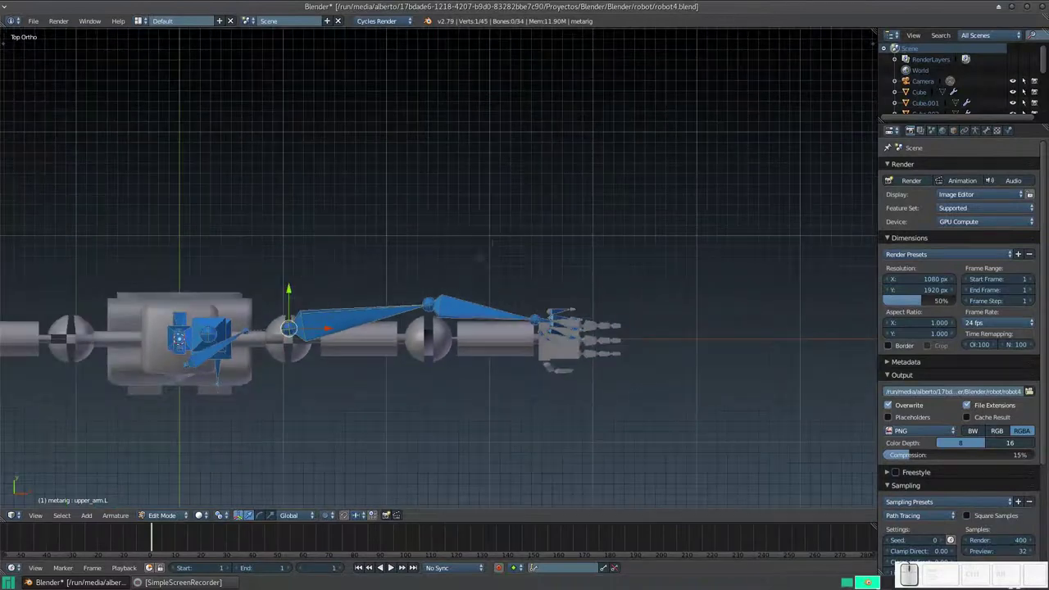
scroll(461, 284, "up", 1)
scroll(462, 284, "up", 1)
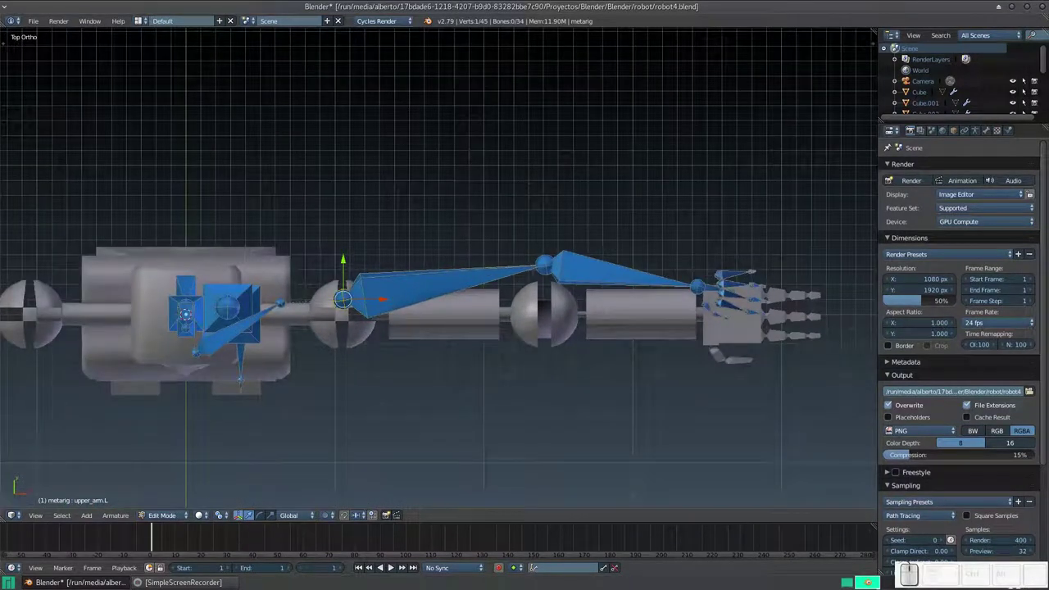
key("g")
key("y")
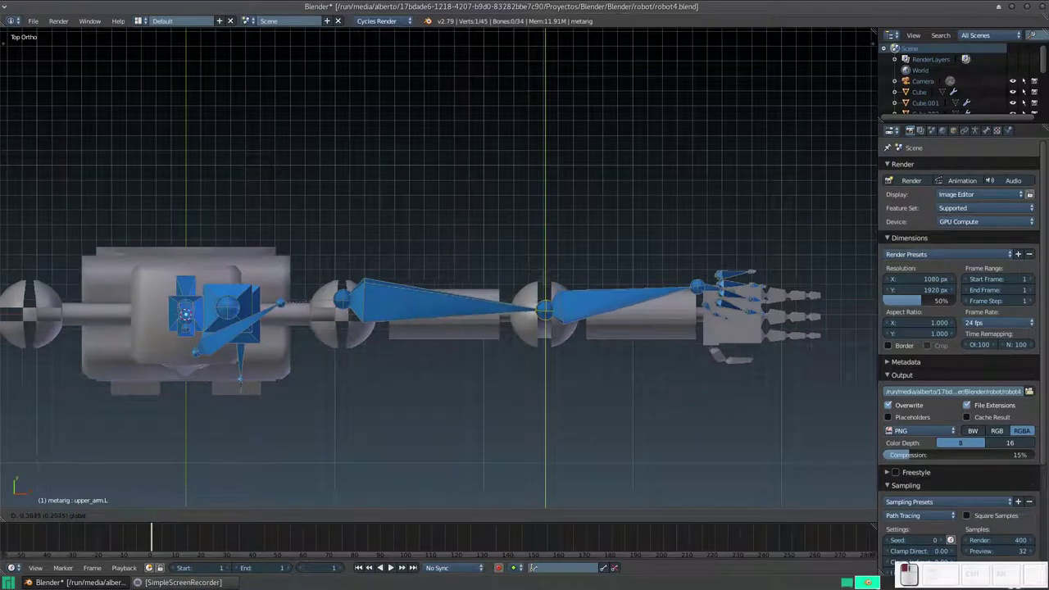
key("Return")
- Move the left shoulder joint along Y to line up with the arm
right_click(343, 299)
key("g")
key("y")
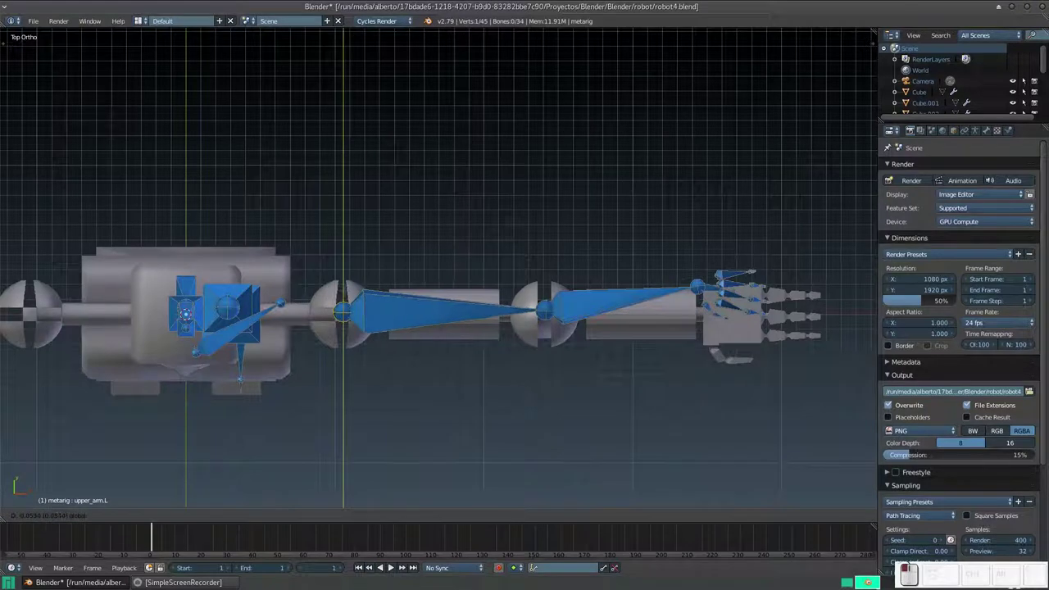
key("Return")
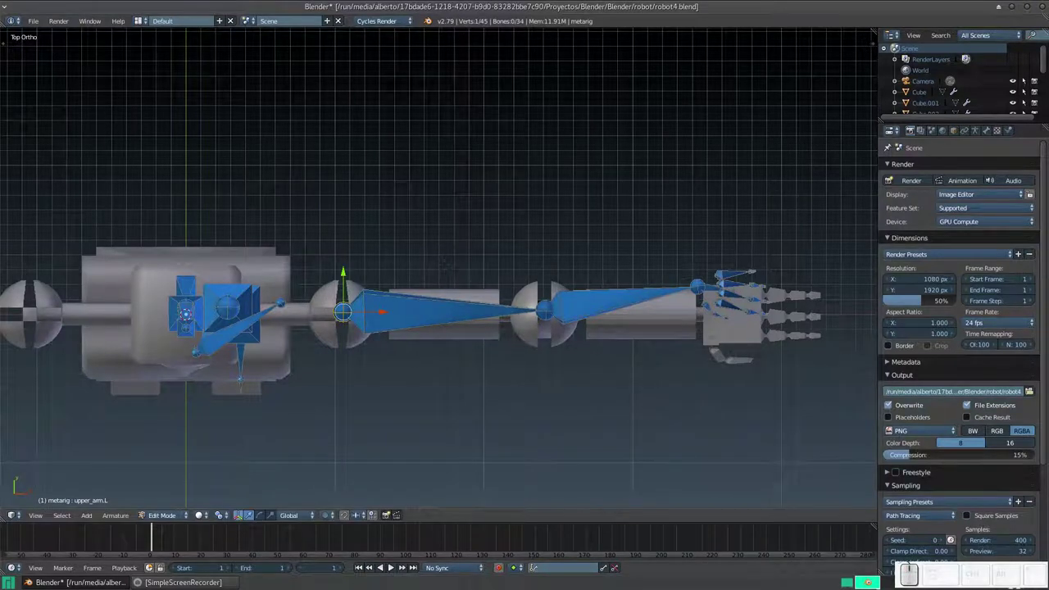
- Move the box-selected hand bones along Y, then check the arm back in Front view
key("a")
key("b")
left_click_drag(691, 234, 755, 321)
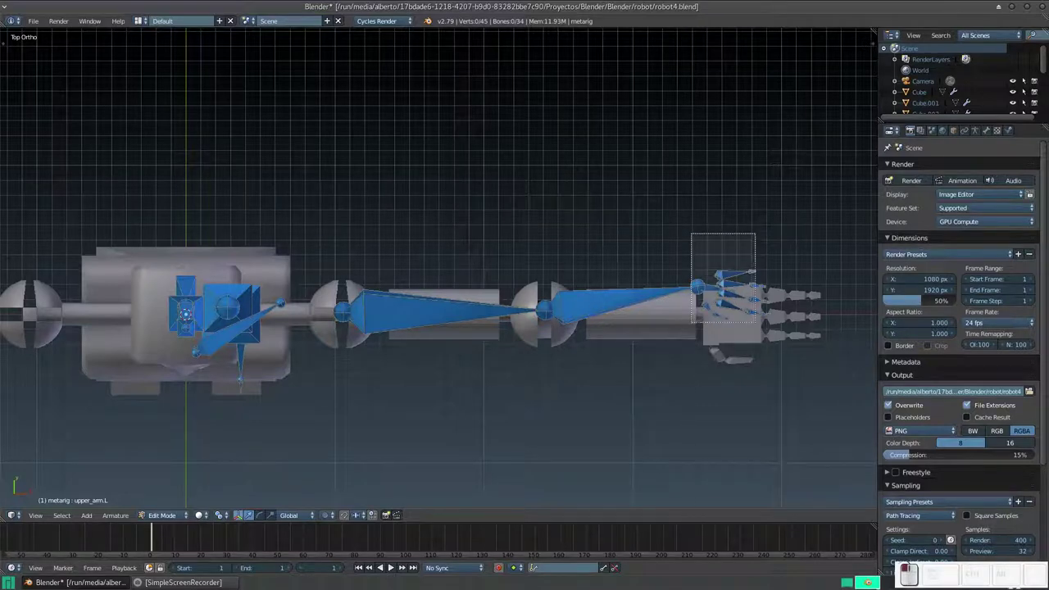
key("g")
key("y")
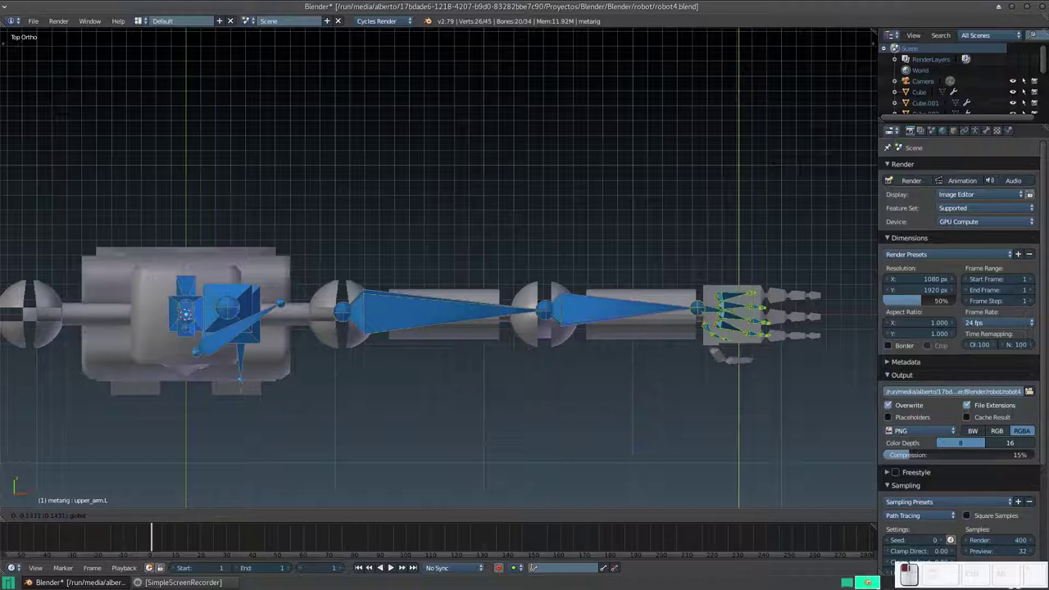
key("Return")
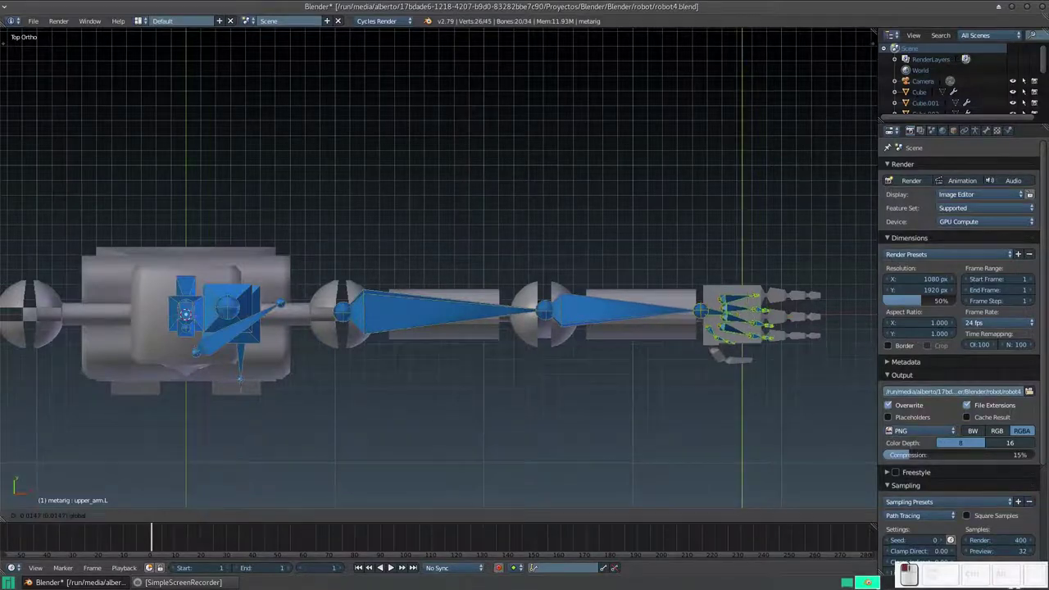
scroll(438, 266, "down", 1)
middle_click_drag(641, 334, 660, 225)
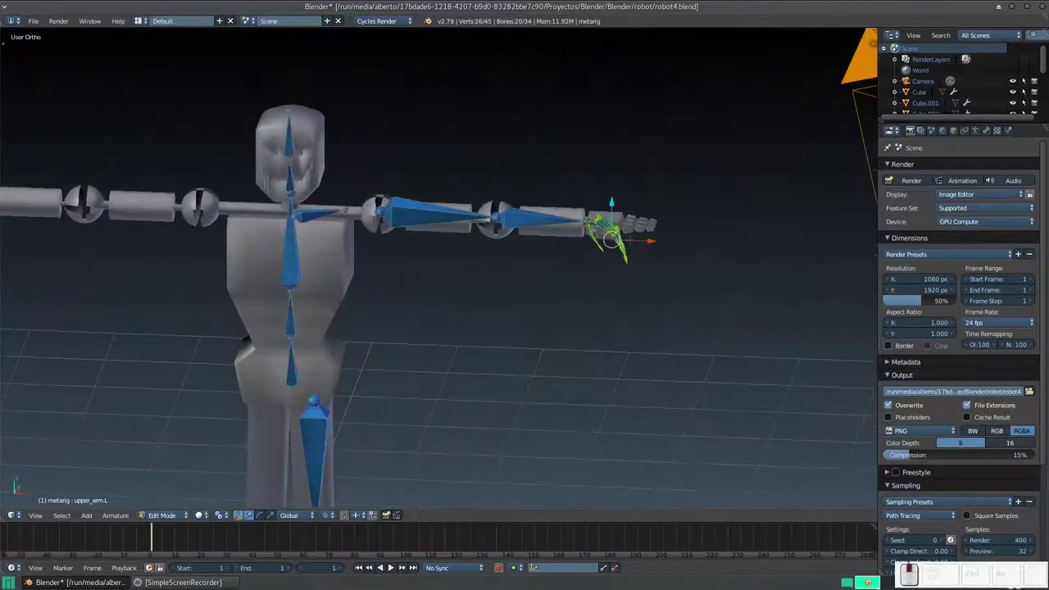
scroll(661, 226, "up", 1)
scroll(661, 225, "up", 4)
scroll(660, 226, "down", 3)
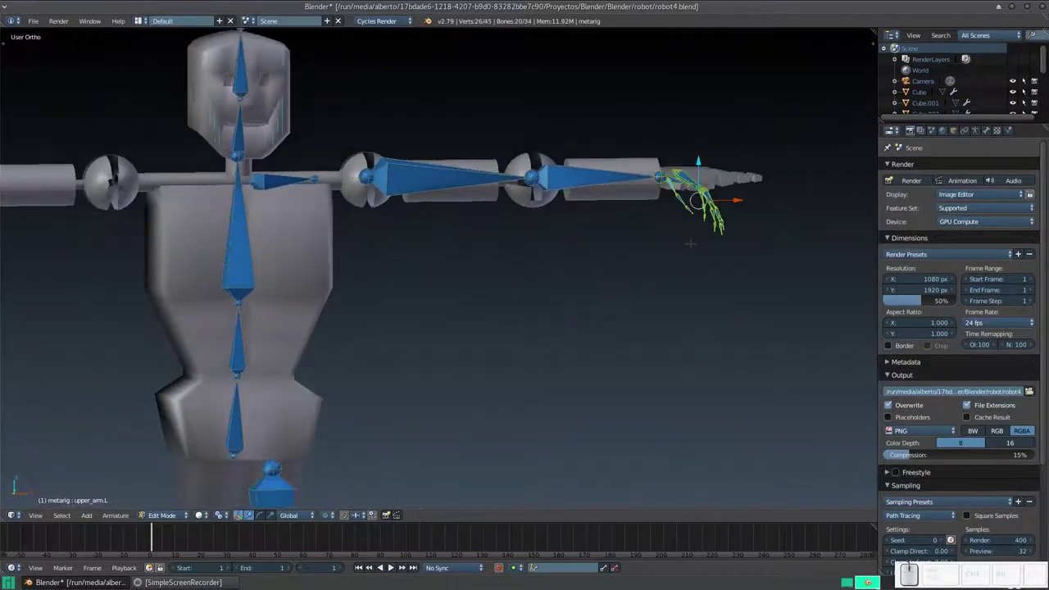
mouse_move(661, 225)
middle_mouse_down()
mouse_move(590, 256)
mouse_move(607, 246)
middle_mouse_up()
scroll(590, 257, "up", 2)
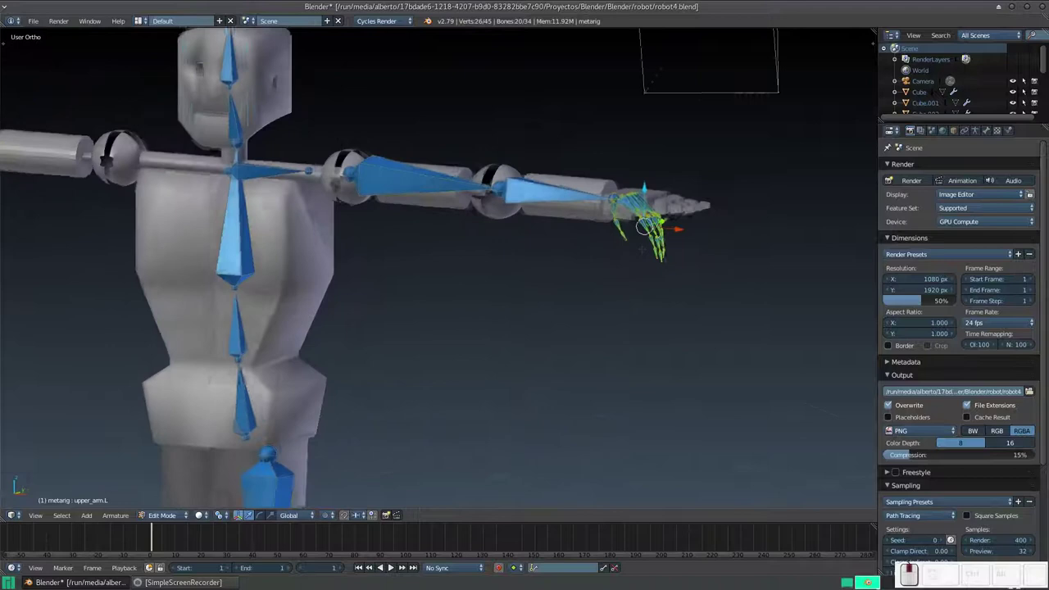
scroll(606, 245, "up", 3)
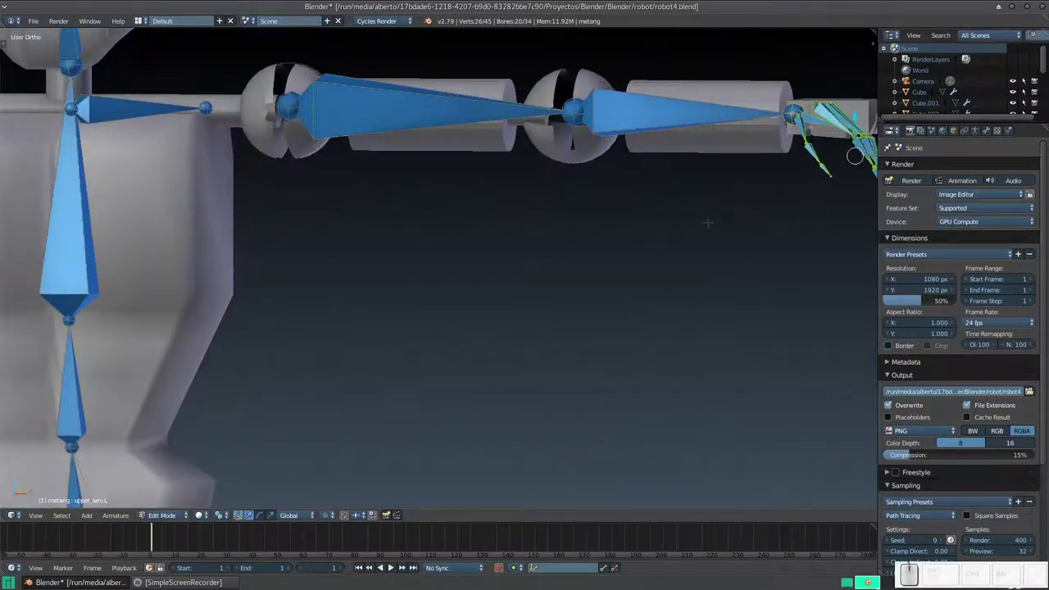
middle_click_drag(707, 222, 560, 305)
key("KP_1")
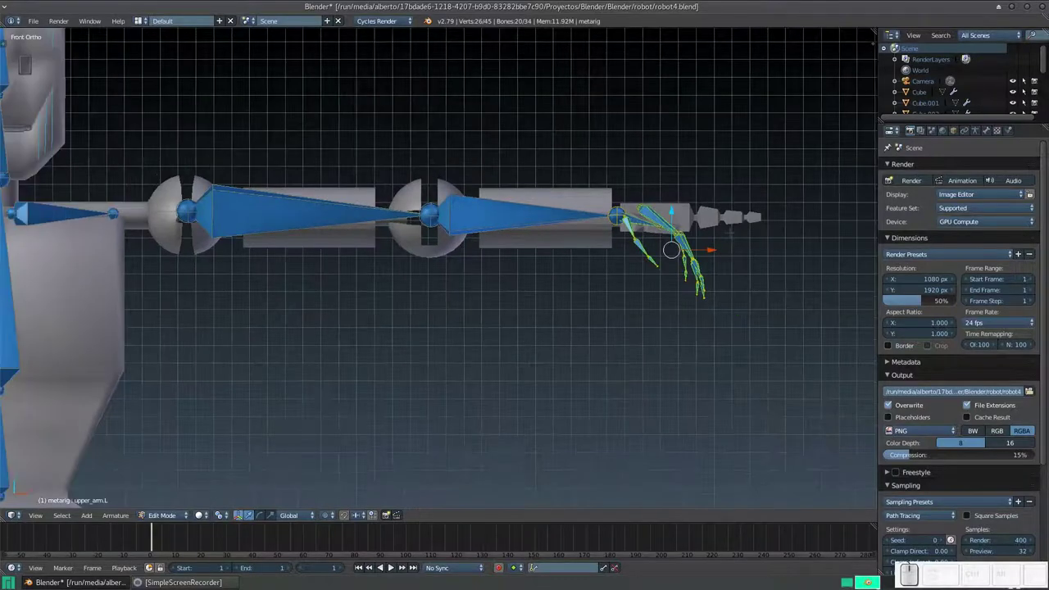
- Box-select the left hand's finger bones and raise them along Z
scroll(438, 258, "up", 1)
scroll(438, 258, "up", 2)
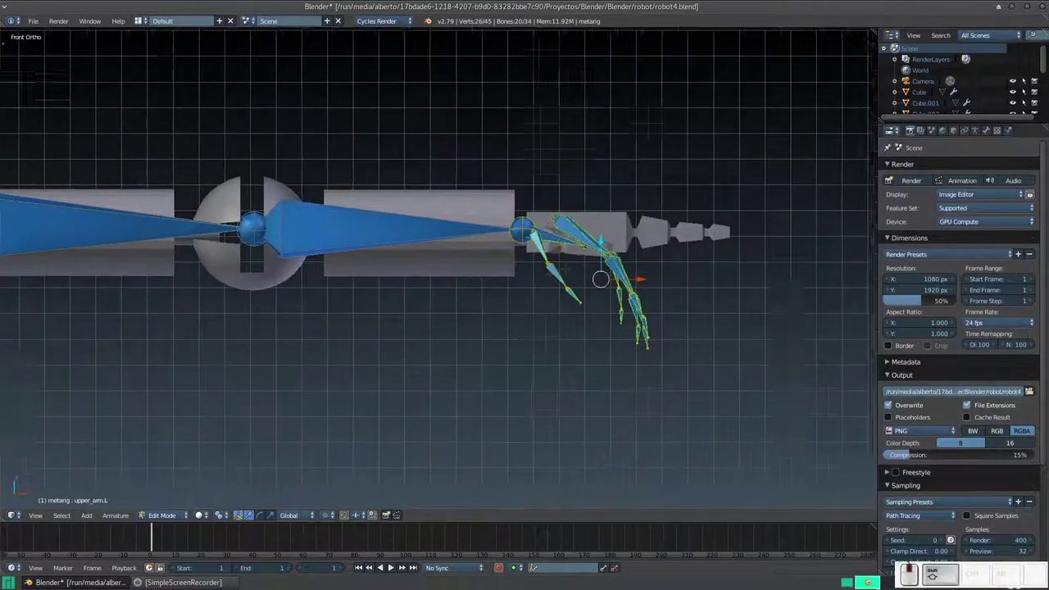
scroll(439, 258, "up", 1)
scroll(429, 261, "up", 2)
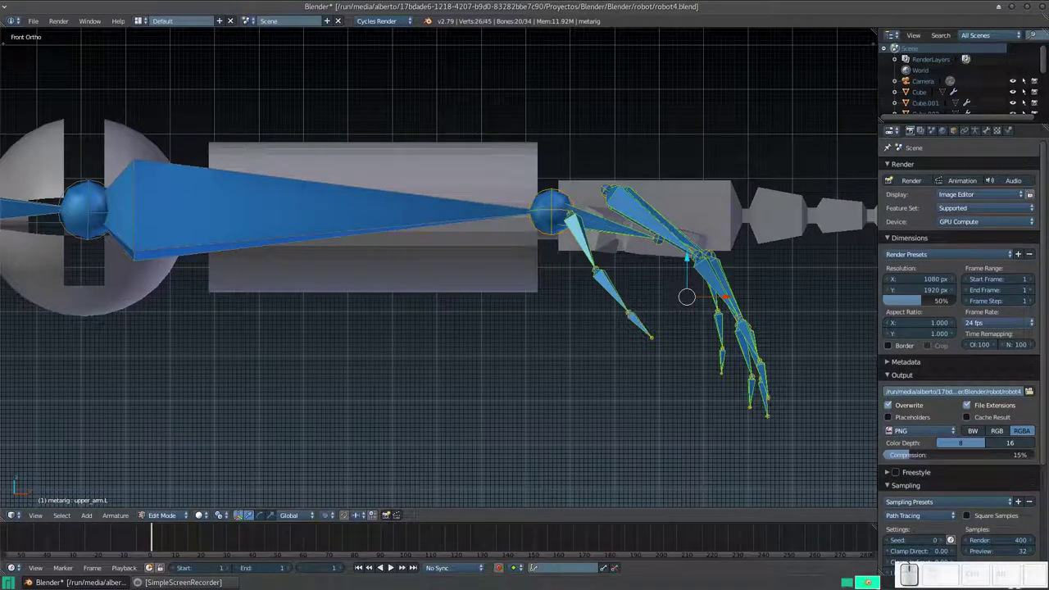
key("a")
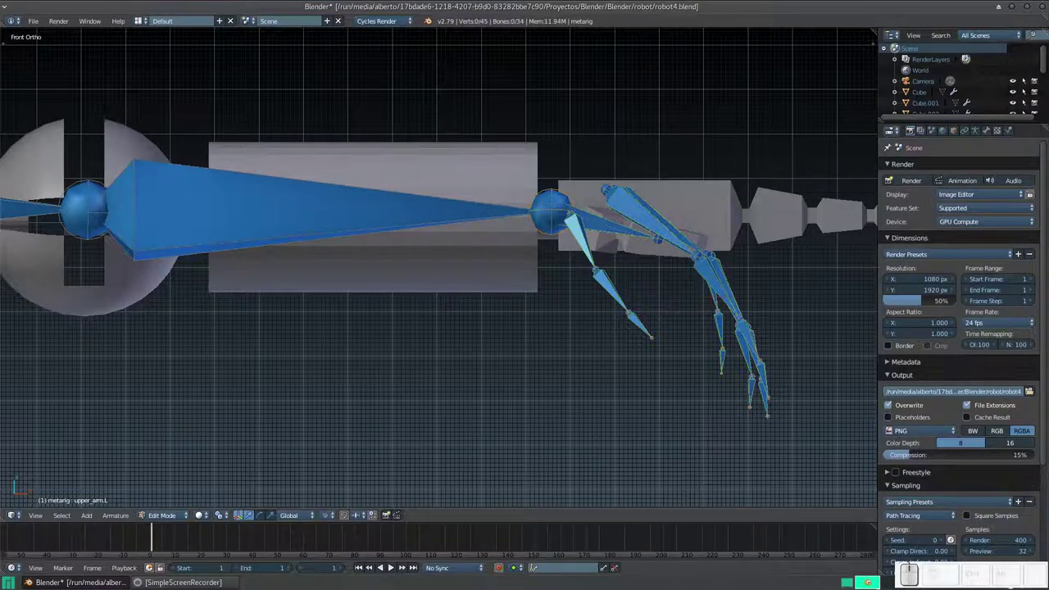
key("b")
left_click_drag(804, 430, 710, 261)
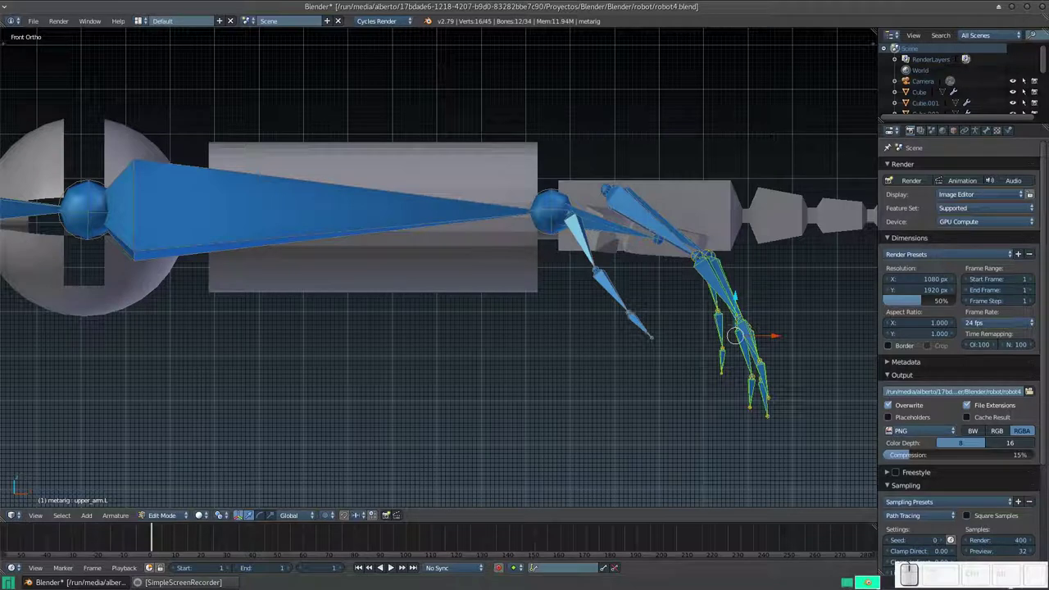
key("g")
key("z")
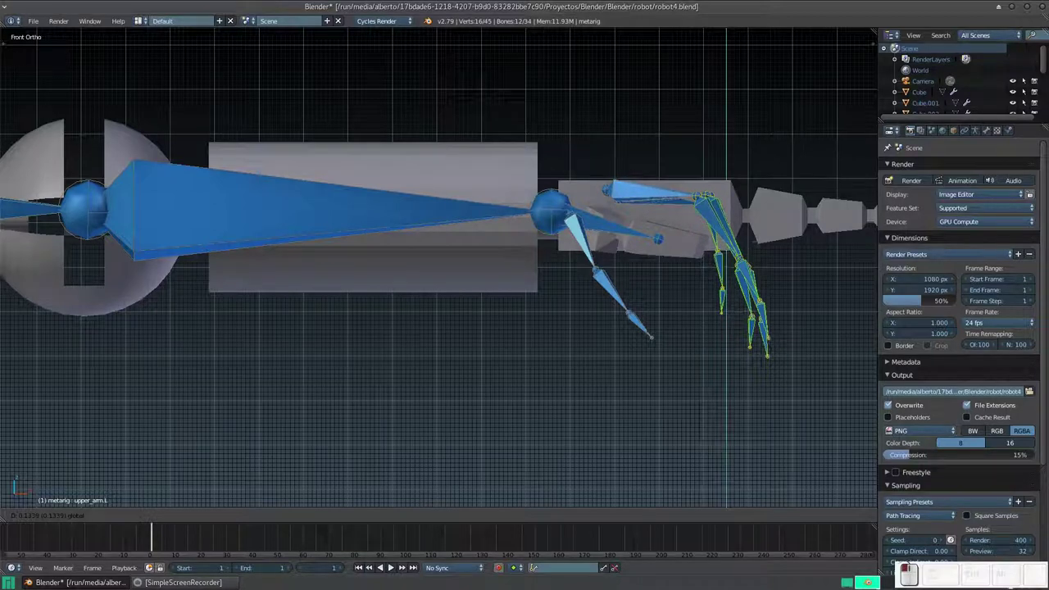
key("Return")
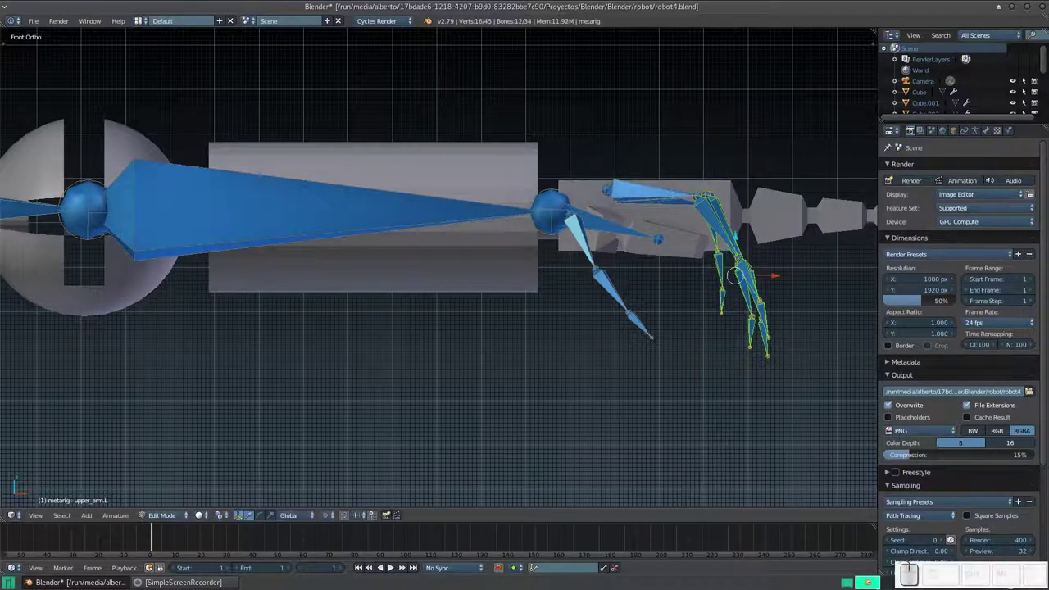
- Reselect all finger bones and try another Z raise, undoing it and orbiting to inspect
middle_click_drag(492, 369, 353, 381, "shift")
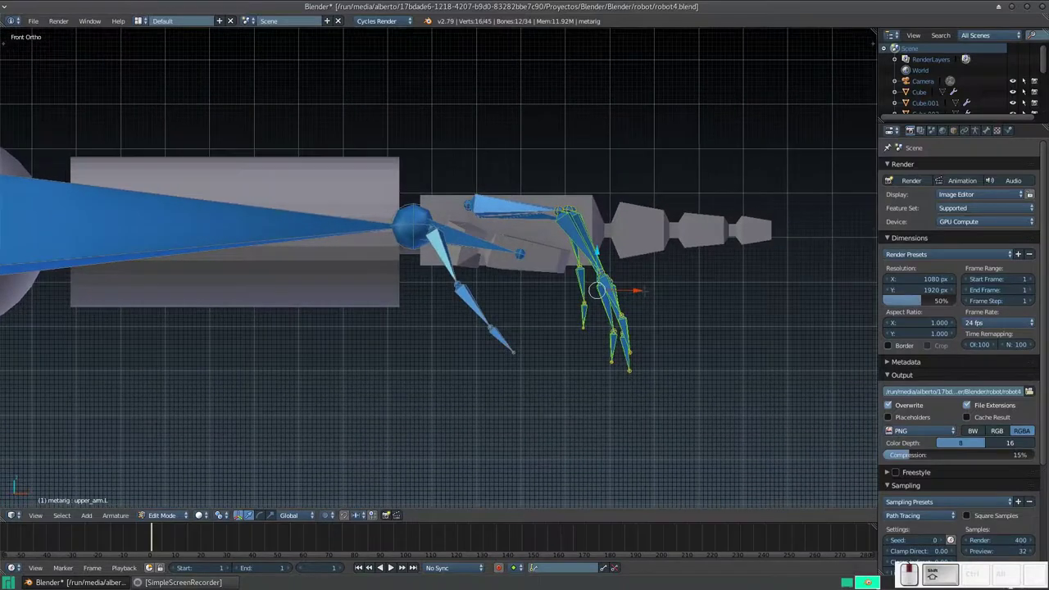
key("a")
key("b")
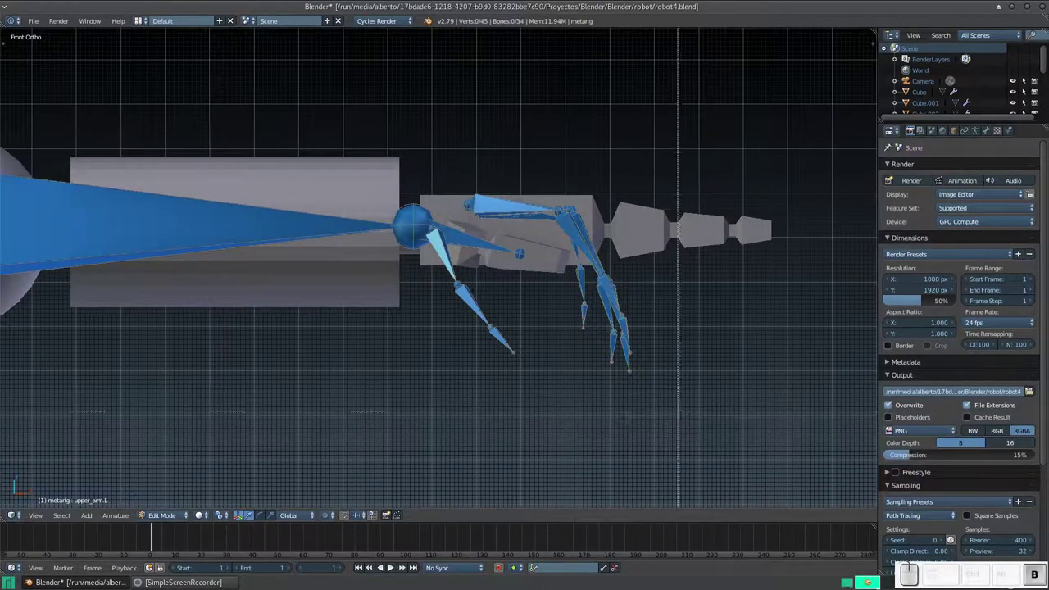
left_click_drag(610, 300, 680, 404)
left_click_drag(610, 300, 556, 261)
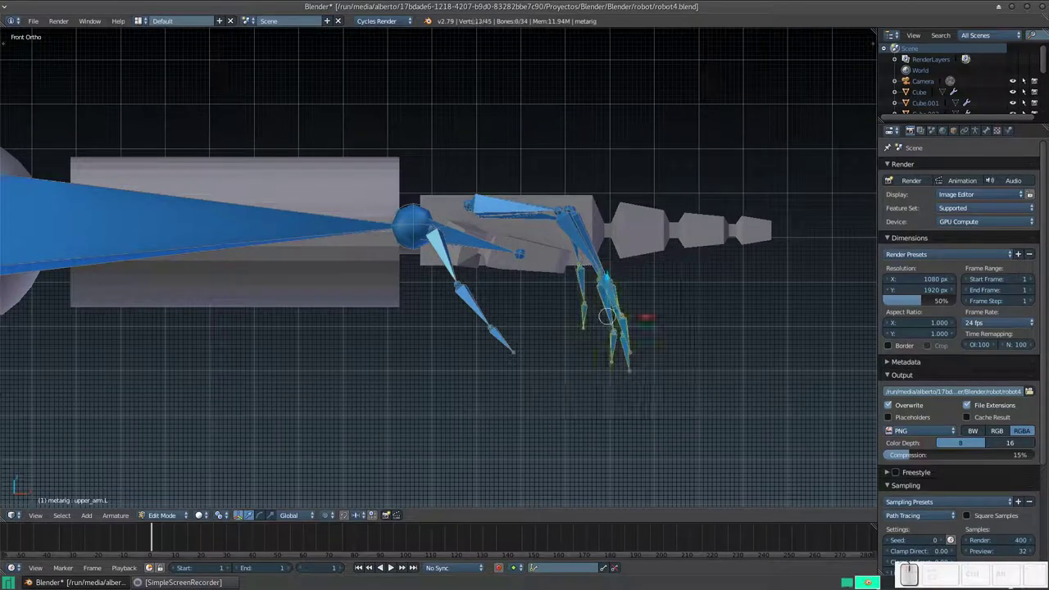
key("g")
key("z")
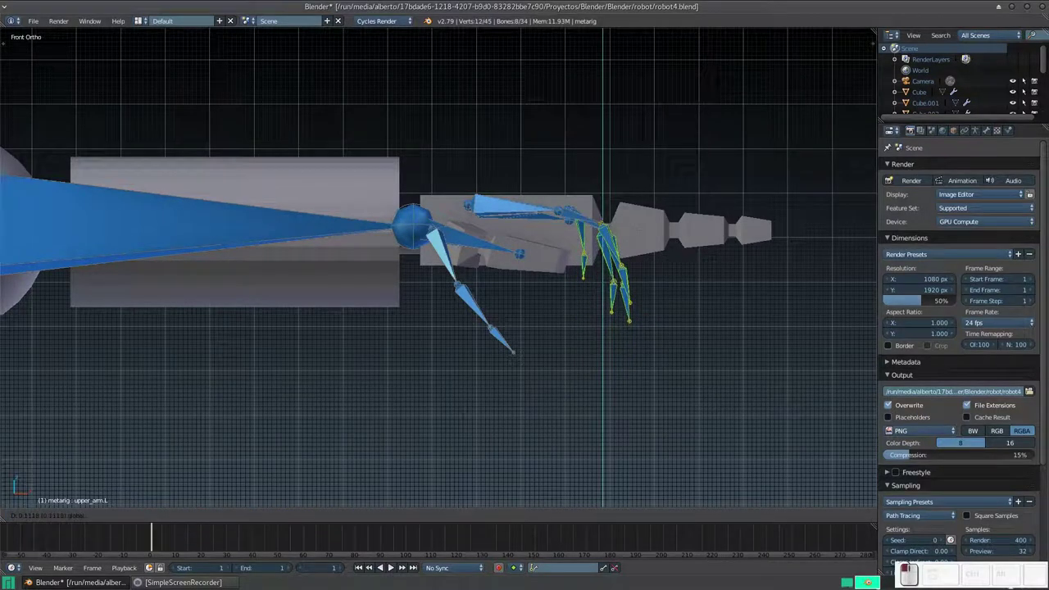
key("Return")
key("ctrl+z")
key("ctrl+z")
key("ctrl+z")
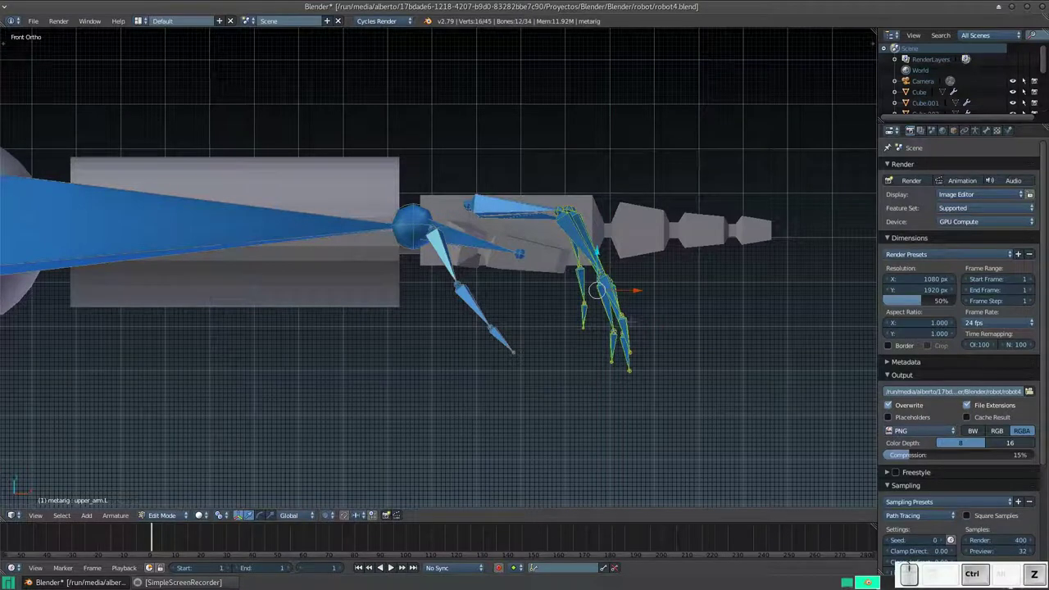
key("ctrl+z")
mouse_move(492, 328)
middle_mouse_down()
mouse_move(426, 312)
mouse_move(360, 245)
middle_mouse_up()
mouse_move(443, 327)
middle_mouse_down()
mouse_move(508, 295)
mouse_move(459, 312)
mouse_move(443, 303)
middle_mouse_up()
scroll(508, 328, "up", 3)
scroll(508, 328, "up", 2)
key("a")
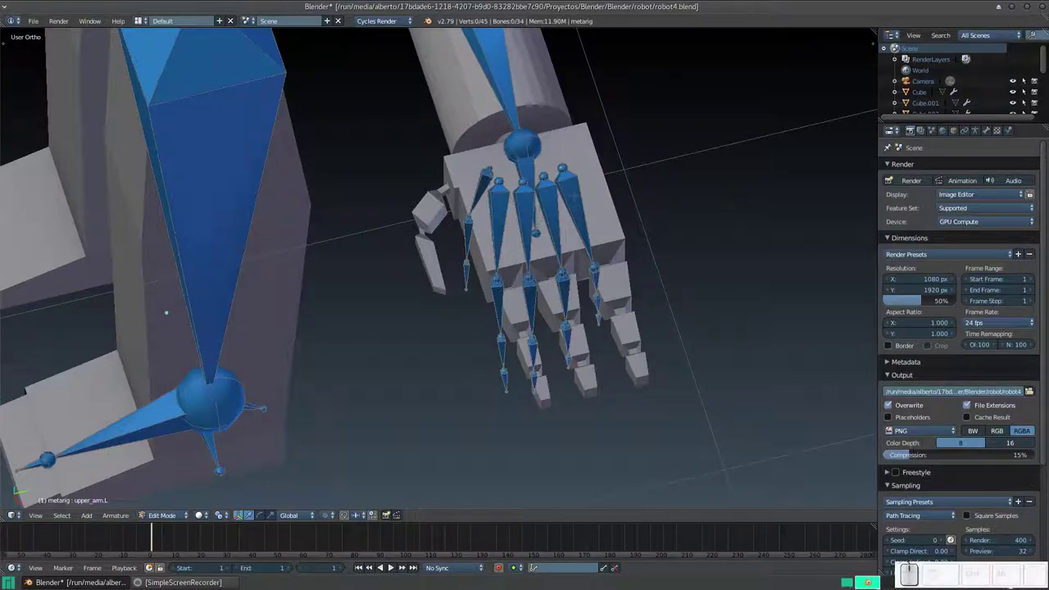
- Delete the four left pinky bones, including the palm bone and f_pinky03.L
right_click(583, 234)
right_click(595, 278, "shift")
right_click(597, 305, "shift")
right_click(599, 314, "shift")
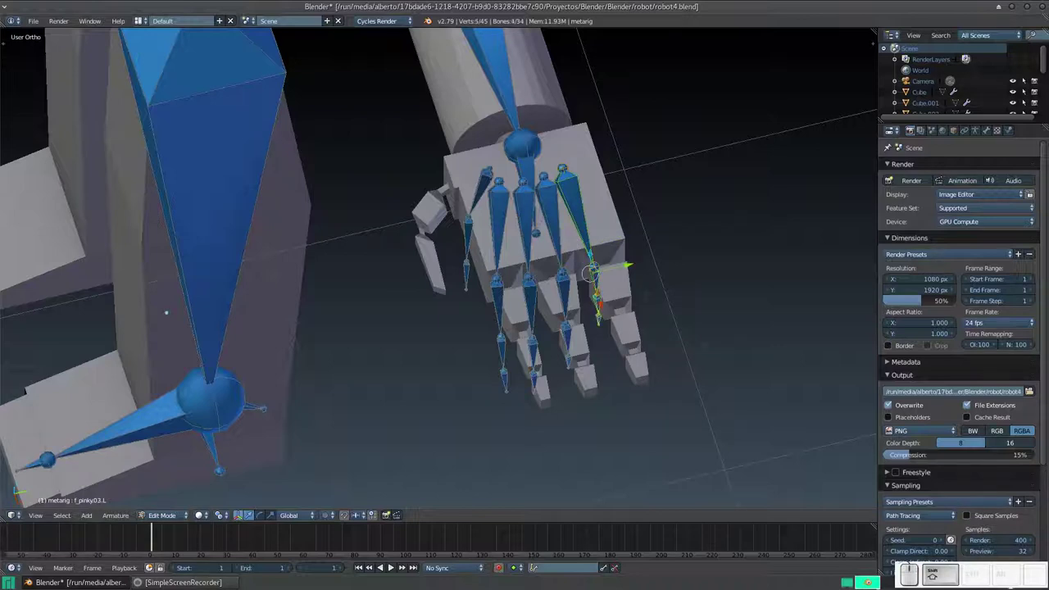
key("x")
left_click(669, 264)
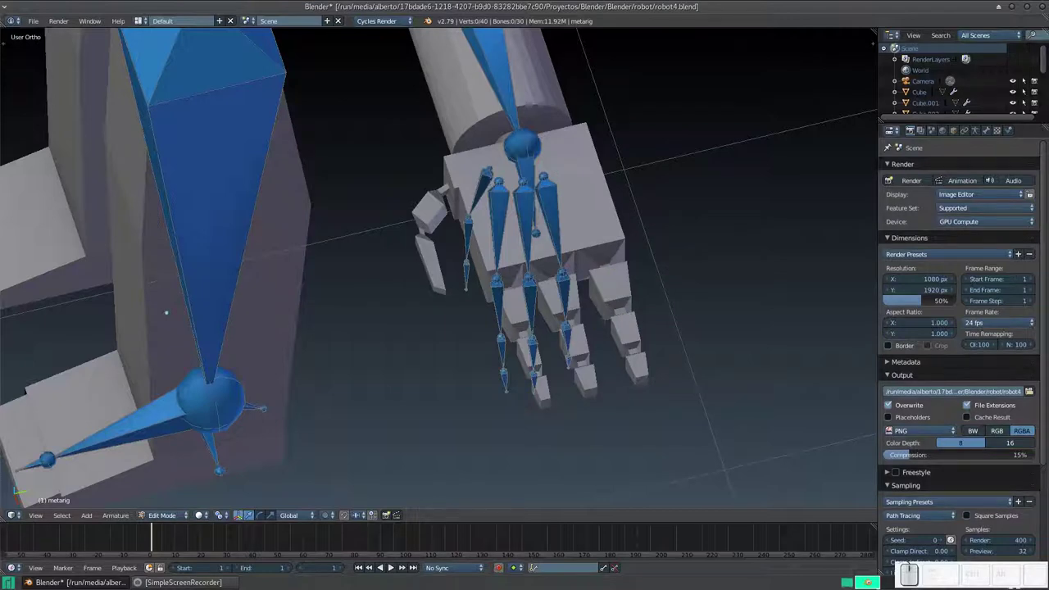
- Inspect the hand rig, return to Object Mode, and select the robot hand mesh Cube.003
mouse_move(167, 313)
middle_mouse_down()
mouse_move(529, 381)
mouse_move(511, 358)
middle_mouse_up()
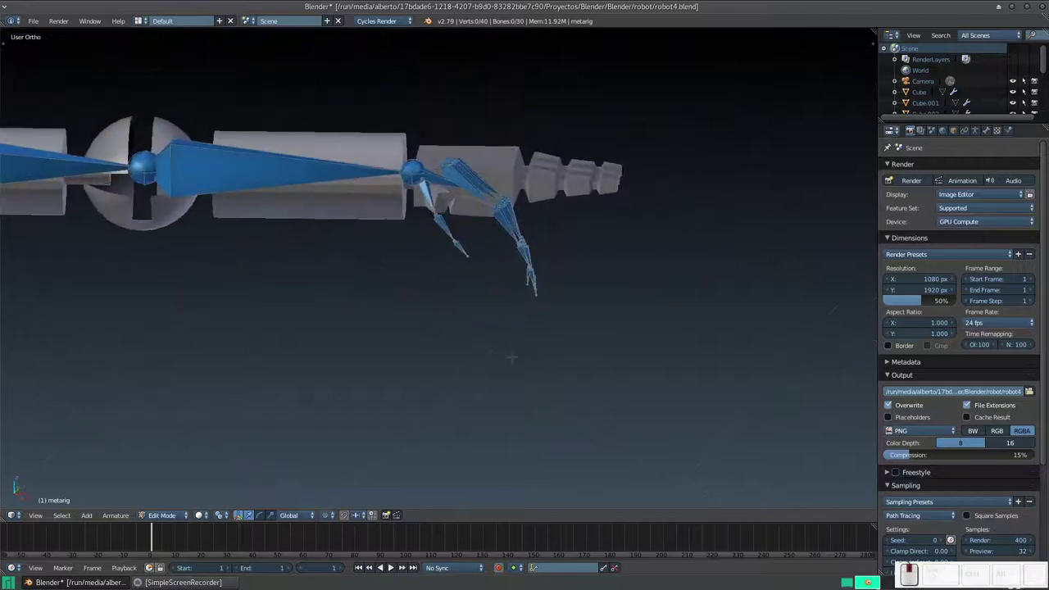
scroll(508, 361, "up", 2)
scroll(473, 288, "up", 1)
middle_click_drag(473, 289, 419, 339)
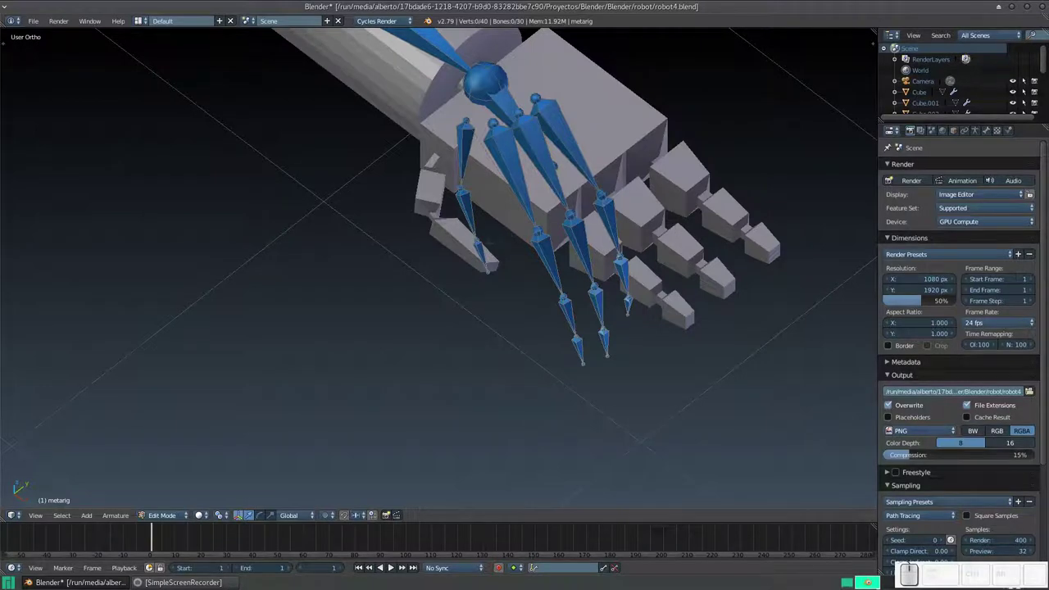
middle_click_drag(449, 257, 459, 158)
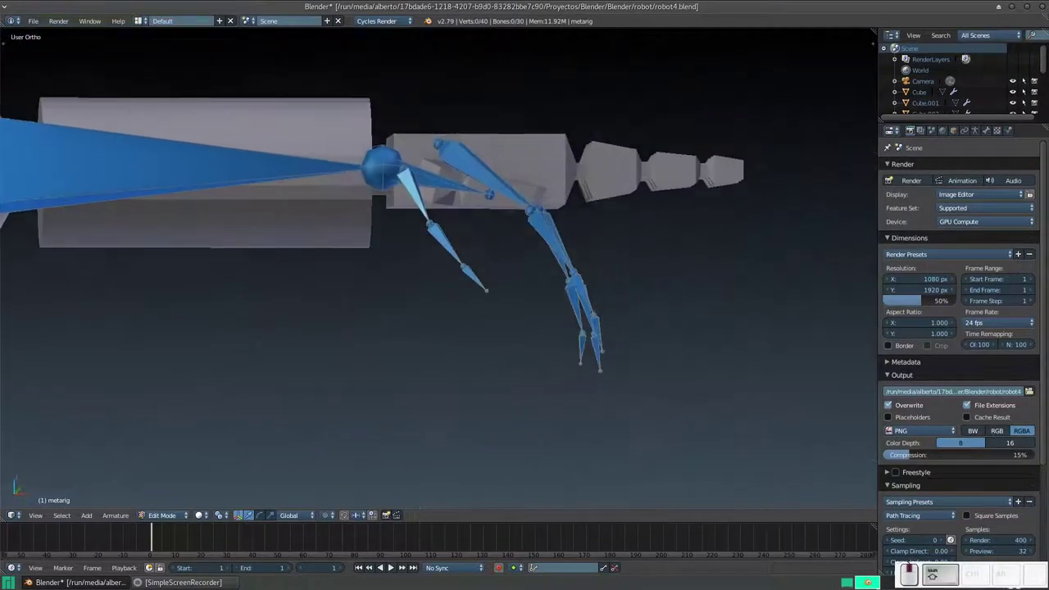
key("Tab")
right_click(547, 190)
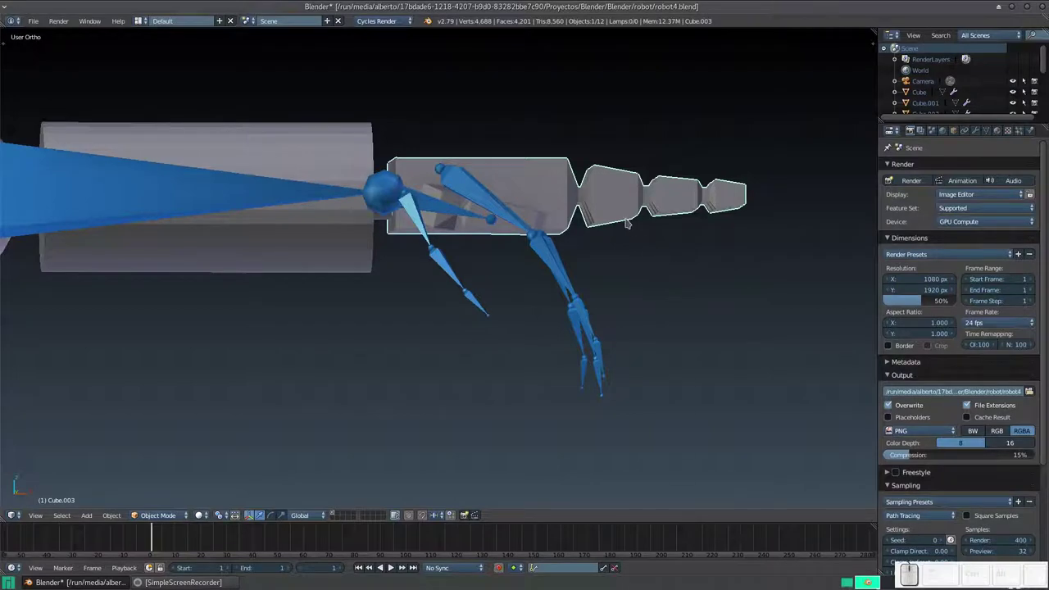
- Select all vertices of hand mesh Cube.003 in Edit Mode and lower them along Z
key("Tab")
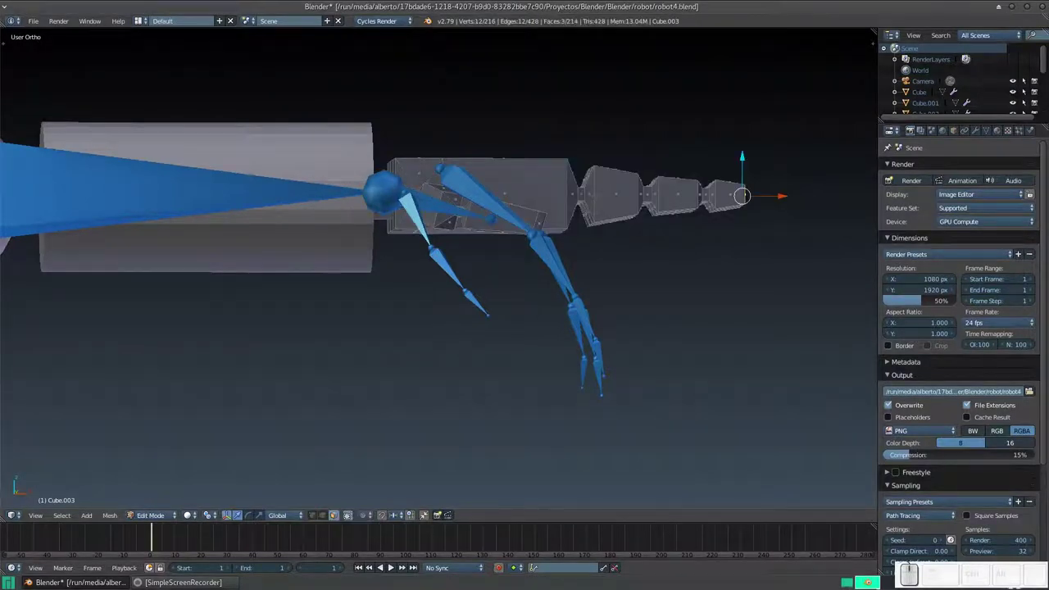
key("a")
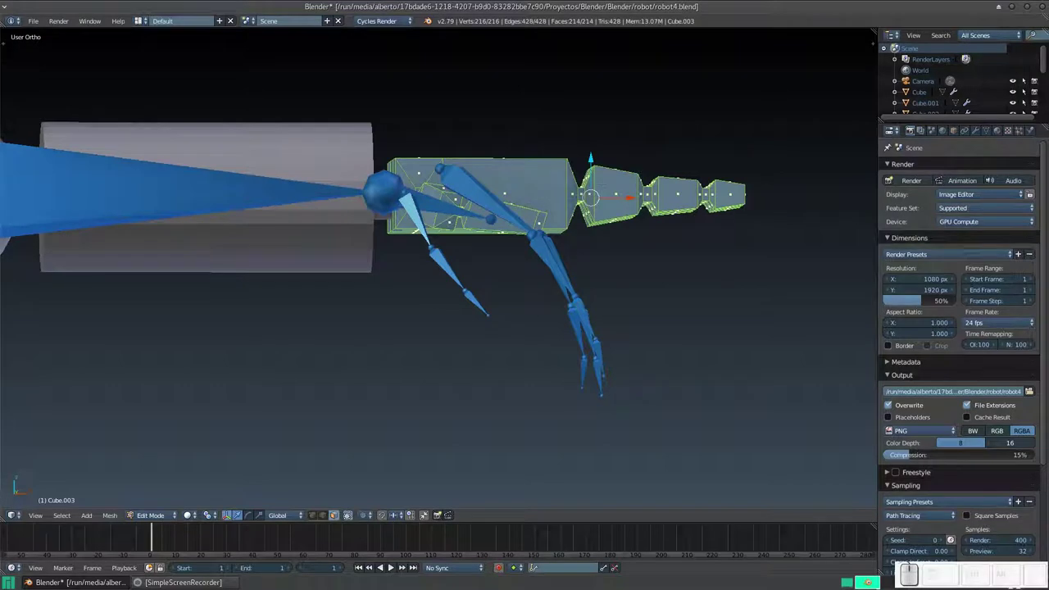
key("g")
key("z")
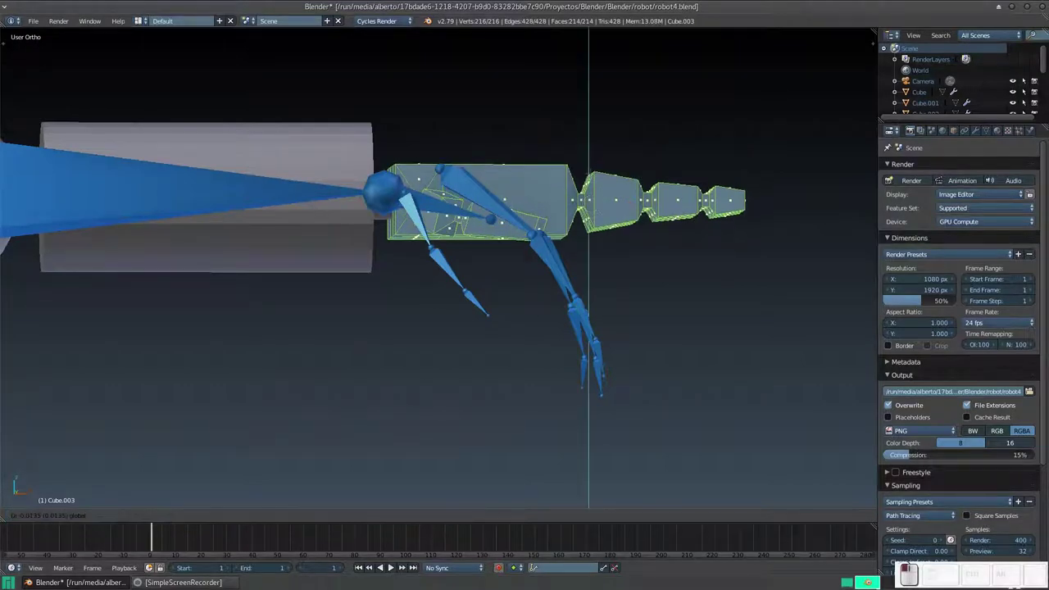
key("Return")
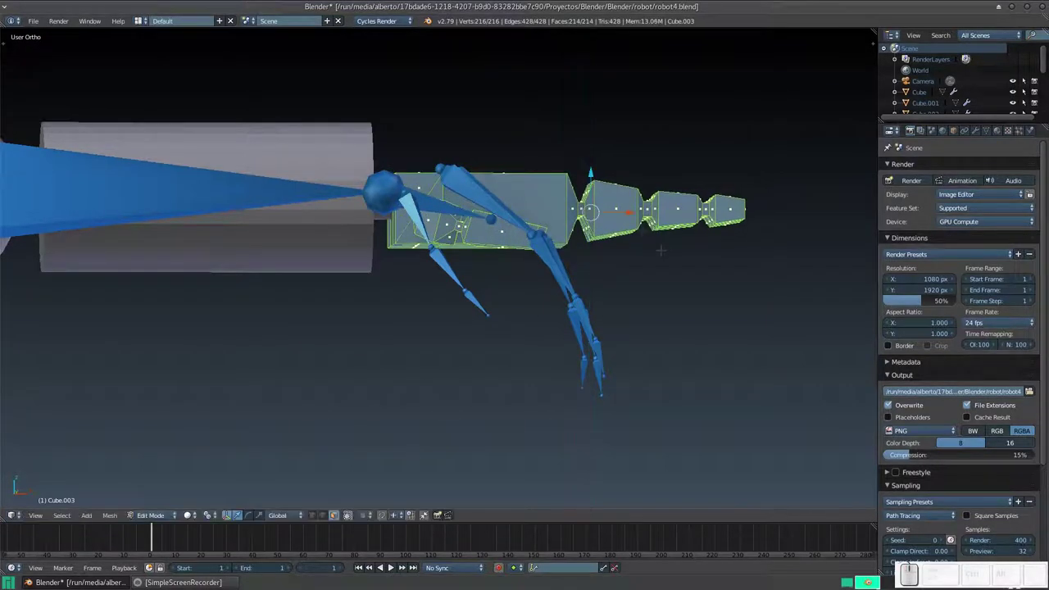
- Rotate the whole hand mesh about Y and then Z so its fingers bend toward the finger bones
key("r")
key("y")
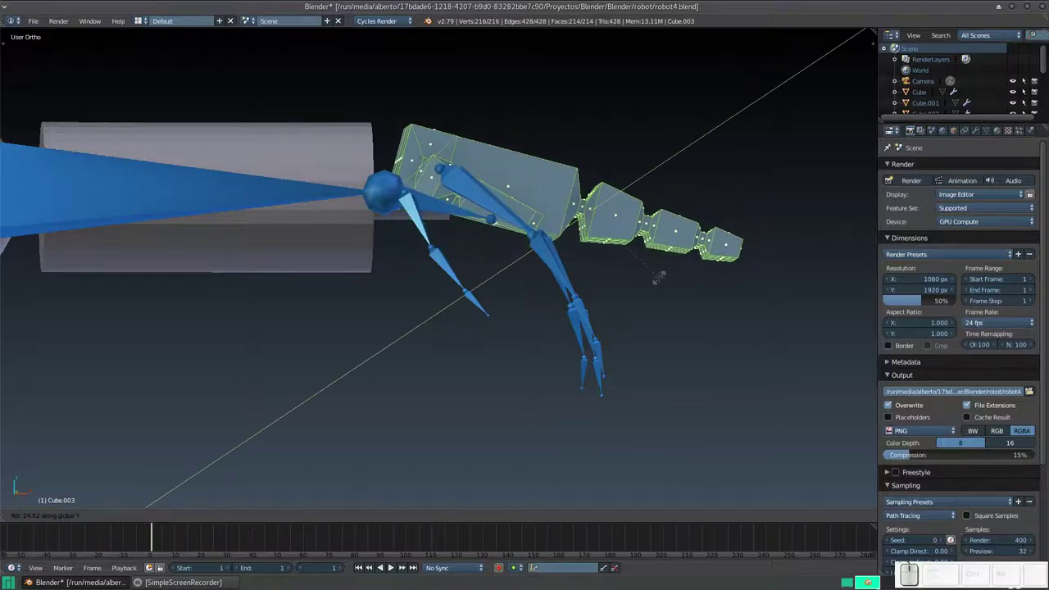
left_click(655, 276)
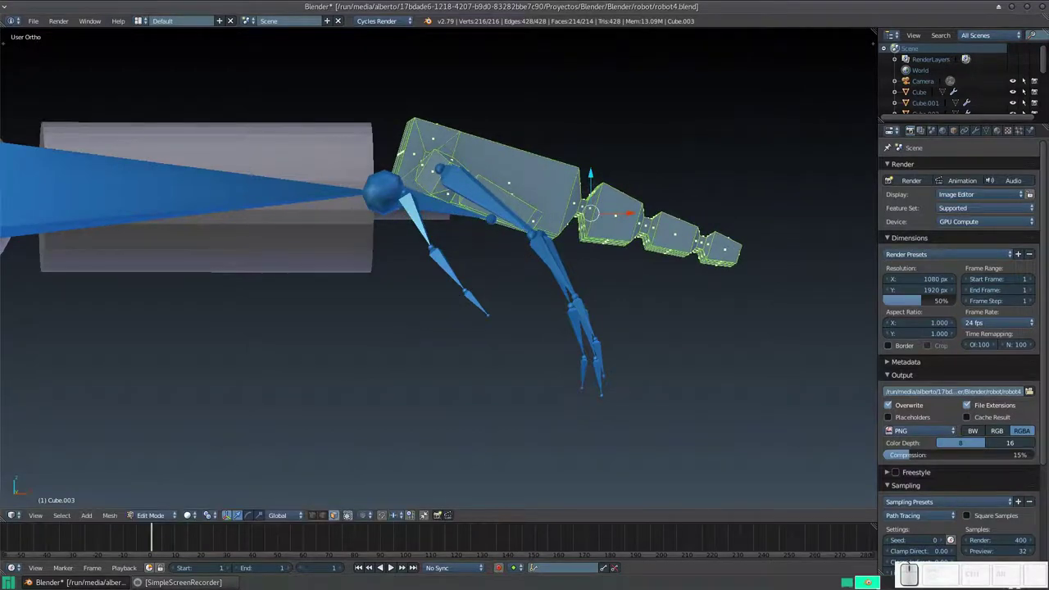
key("r")
key("z")
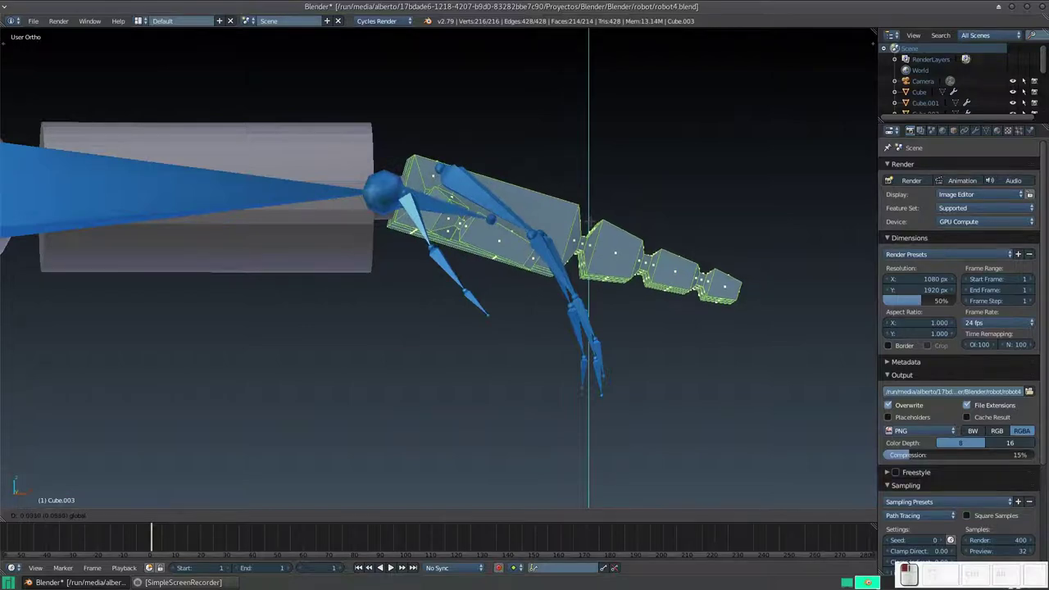
key("Return")
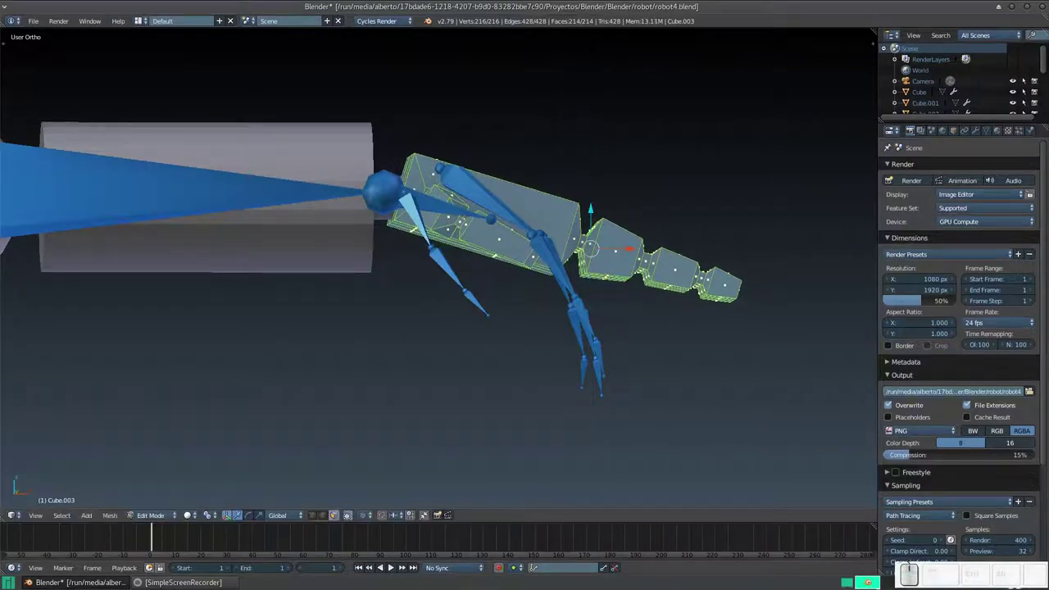
mouse_move(517, 238)
middle_mouse_down()
mouse_move(492, 164)
mouse_move(524, 213)
middle_mouse_up()
scroll(525, 271, "up", 2)
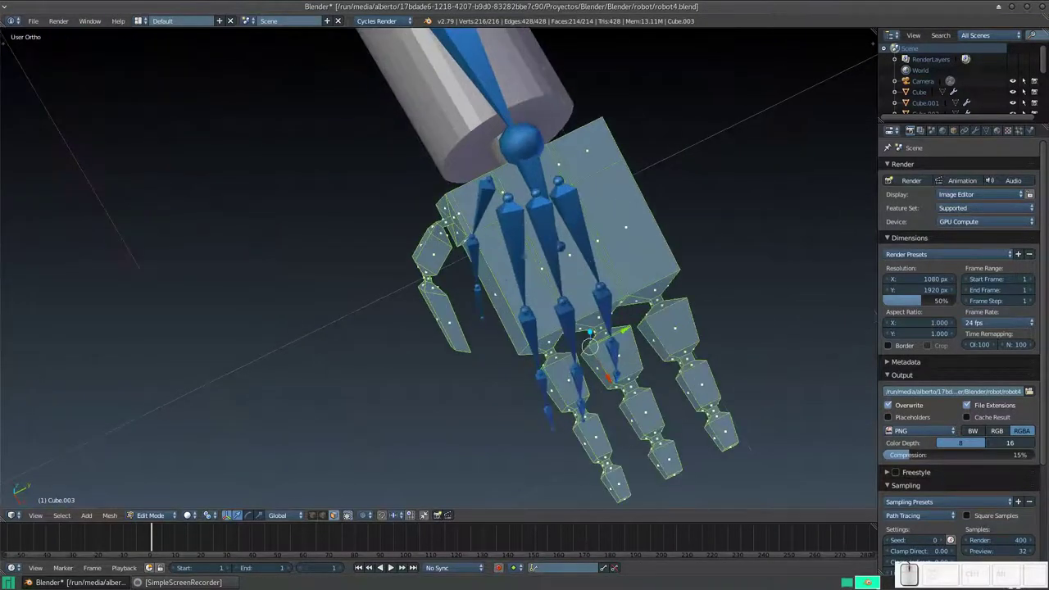
key("Tab")
- Select the metarig's palm.01–03.L base joints in Edit Mode and move them
right_click(515, 229)
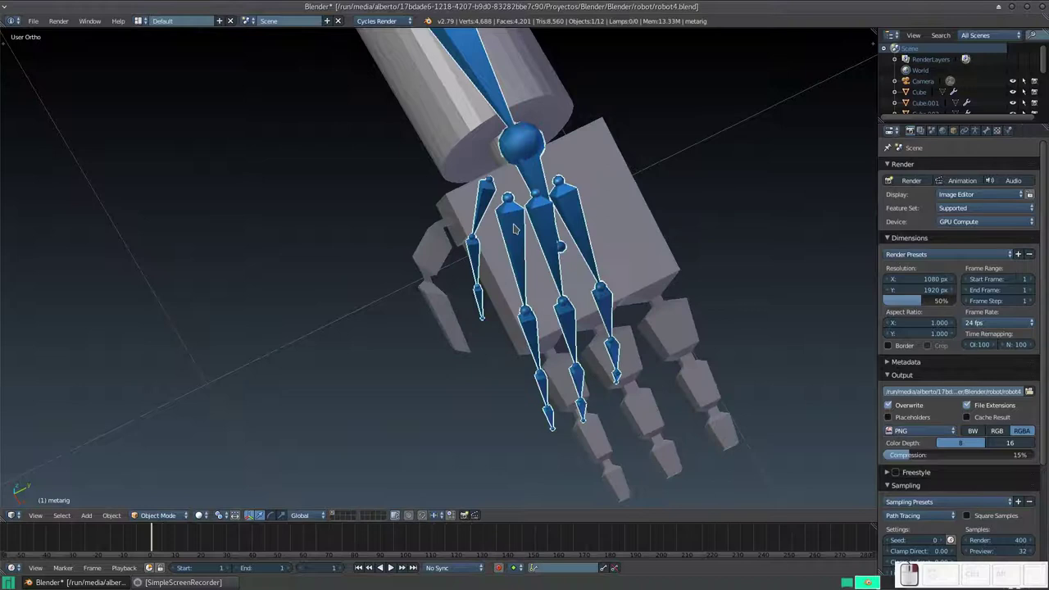
key("Tab")
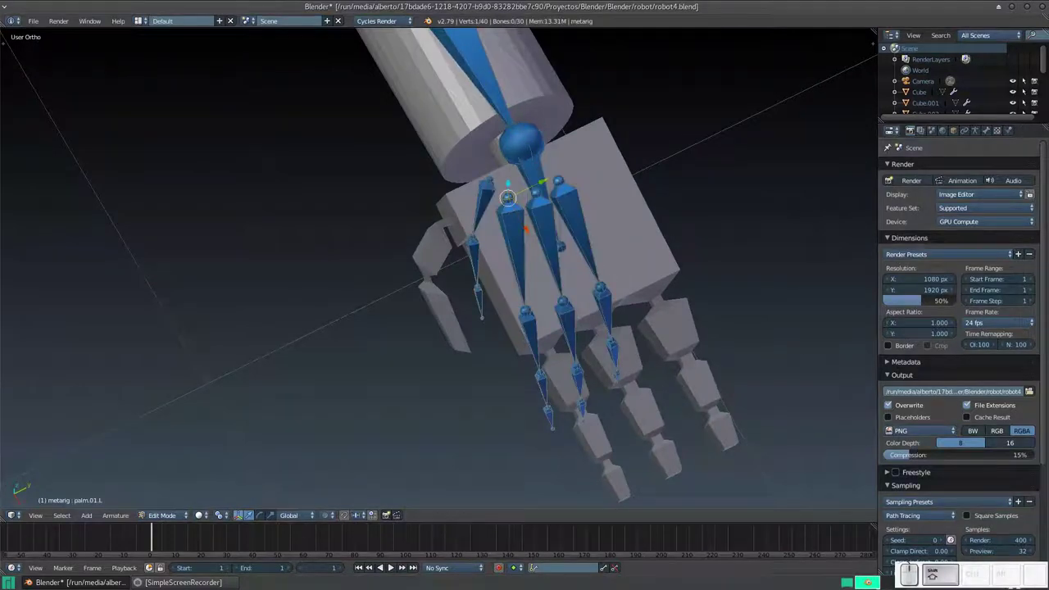
right_click(522, 195)
right_click(533, 190, "shift")
key("g")
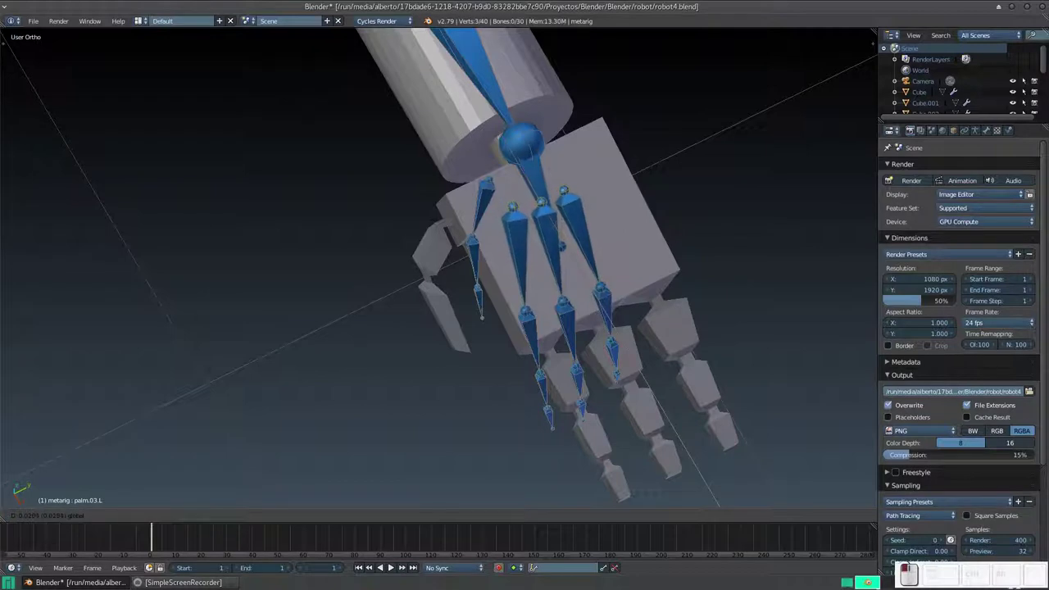
key("Return")
- Refine the palm joints with vertical and X-axis moves to sit inside the robot palm
mouse_move(573, 328)
middle_mouse_down()
mouse_move(613, 166)
mouse_move(606, 174)
middle_mouse_up()
key("g")
key("z")
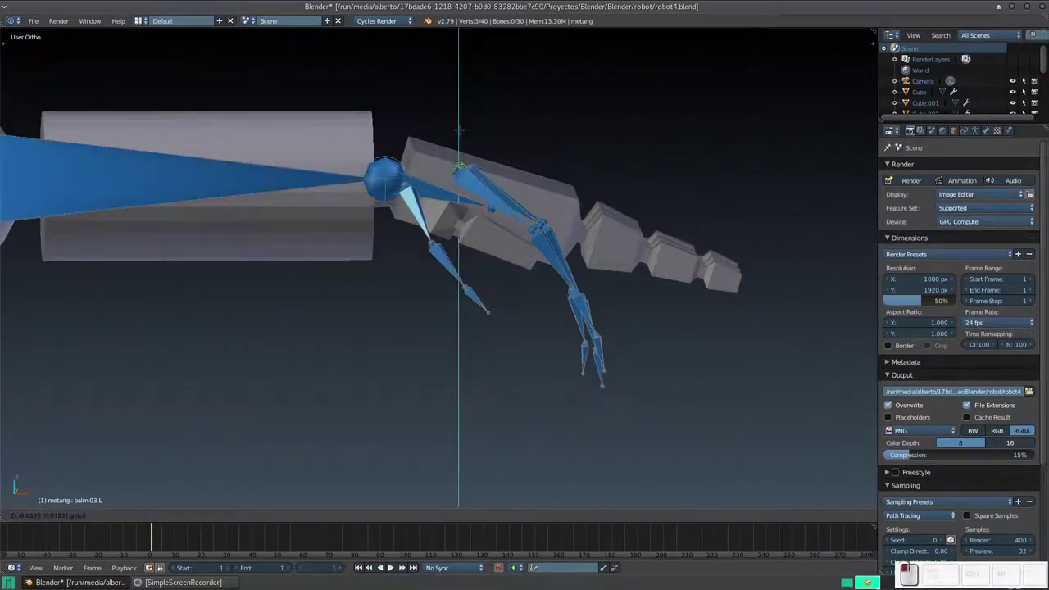
key("Return")
key("g")
key("x")
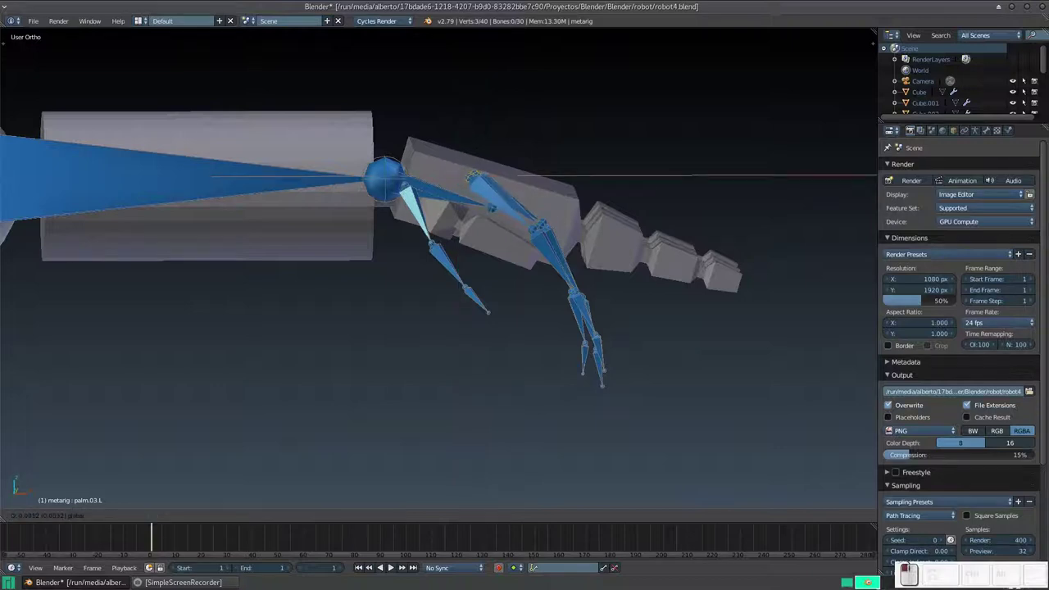
key("Return")
key("g")
key("z")
key("Return")
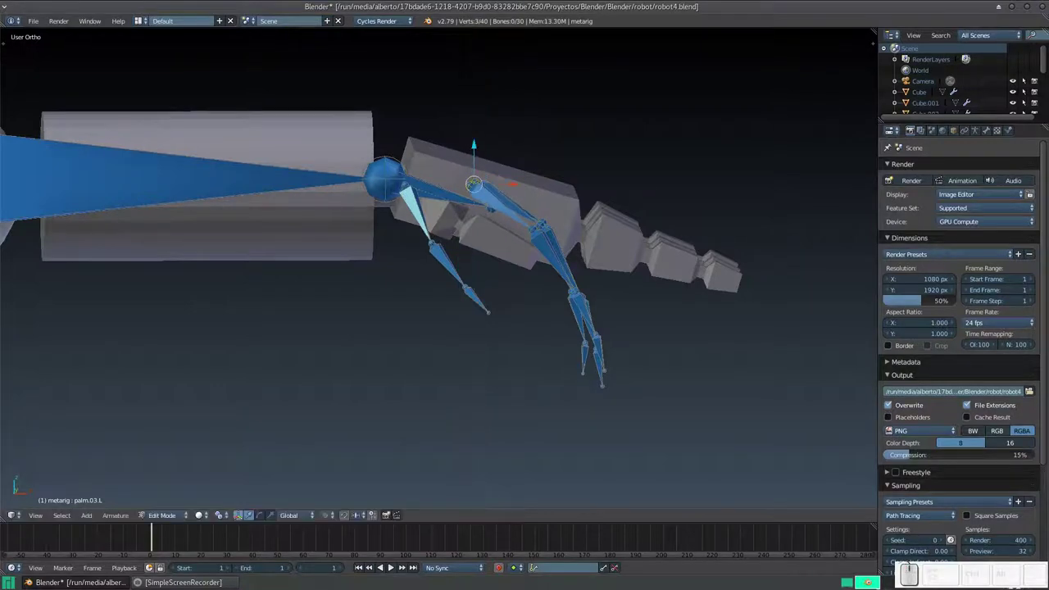
- Leave the armature's Edit Mode and select the robot hand mesh Cube.003
scroll(487, 261, "down", 2)
scroll(487, 261, "up", 2)
middle_click_drag(487, 260, 456, 291)
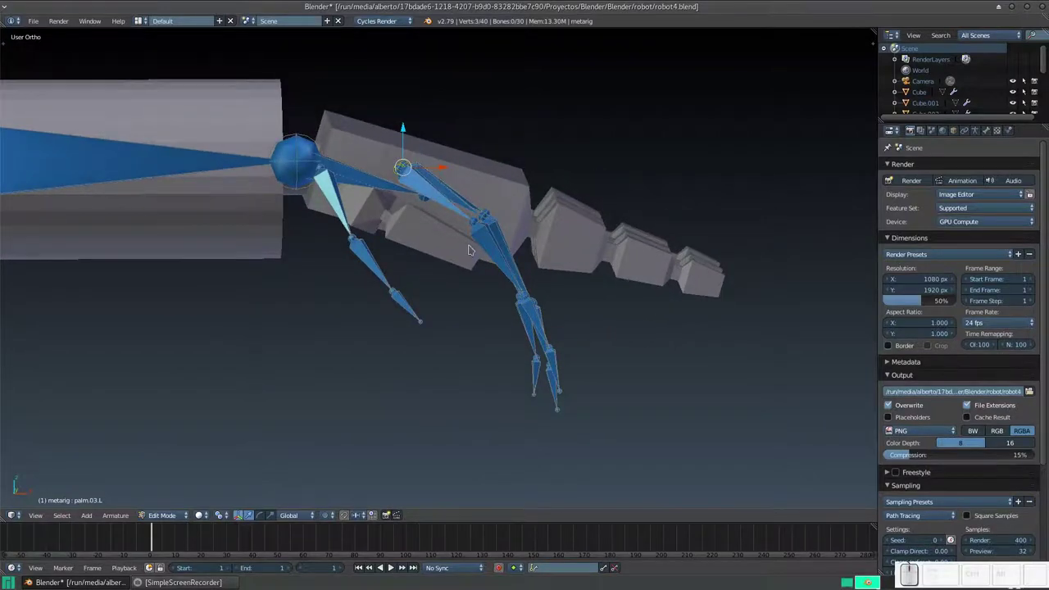
key("Tab")
right_click(521, 196)
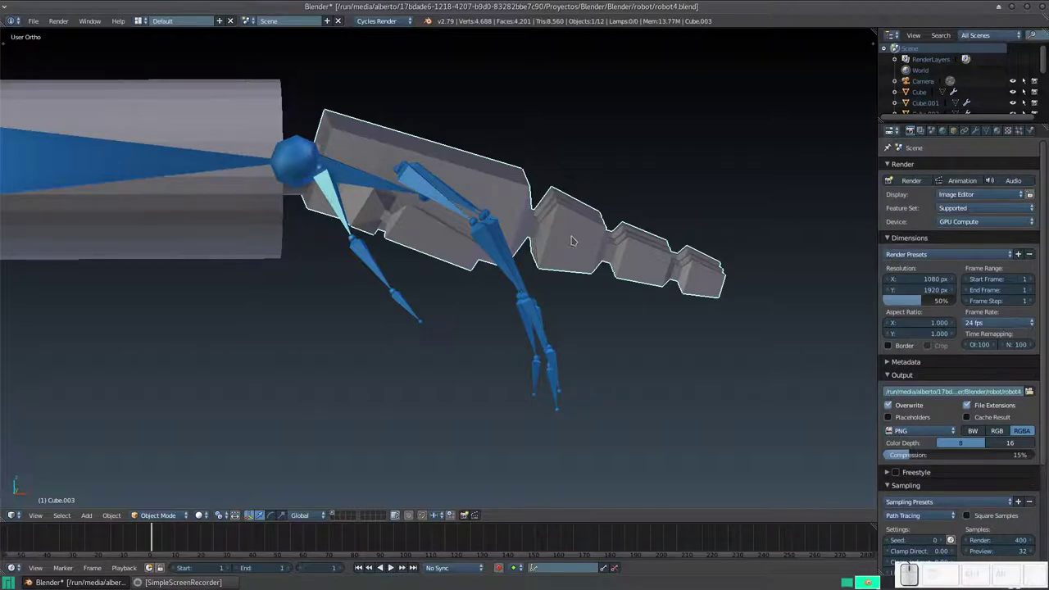
- In Cube.003's Edit Mode, deselect everything, go to front view, and box around the fingers
key("Tab")
key("a")
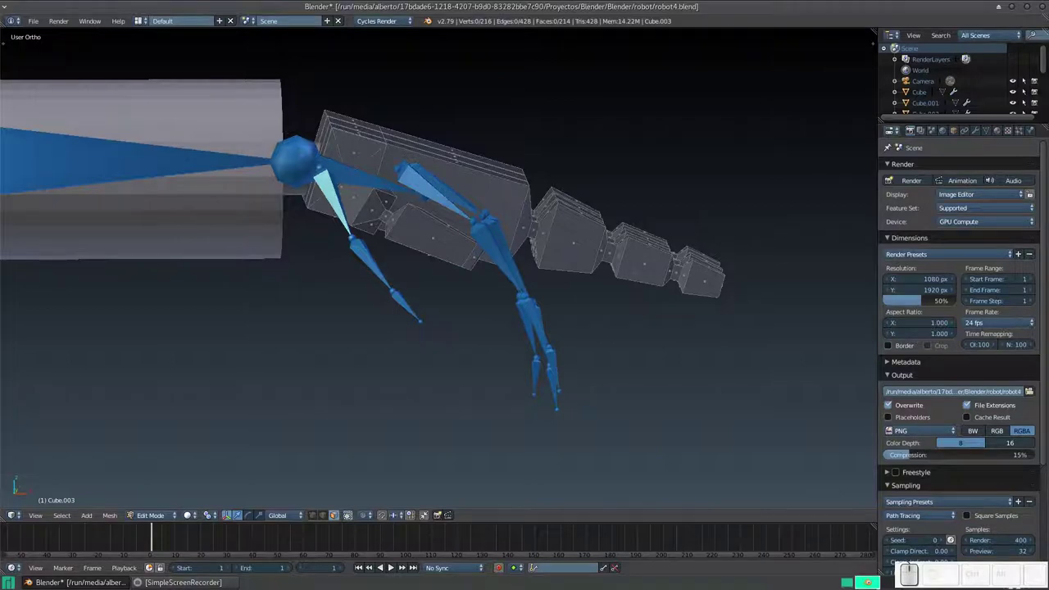
key("KP_1")
key("shift")
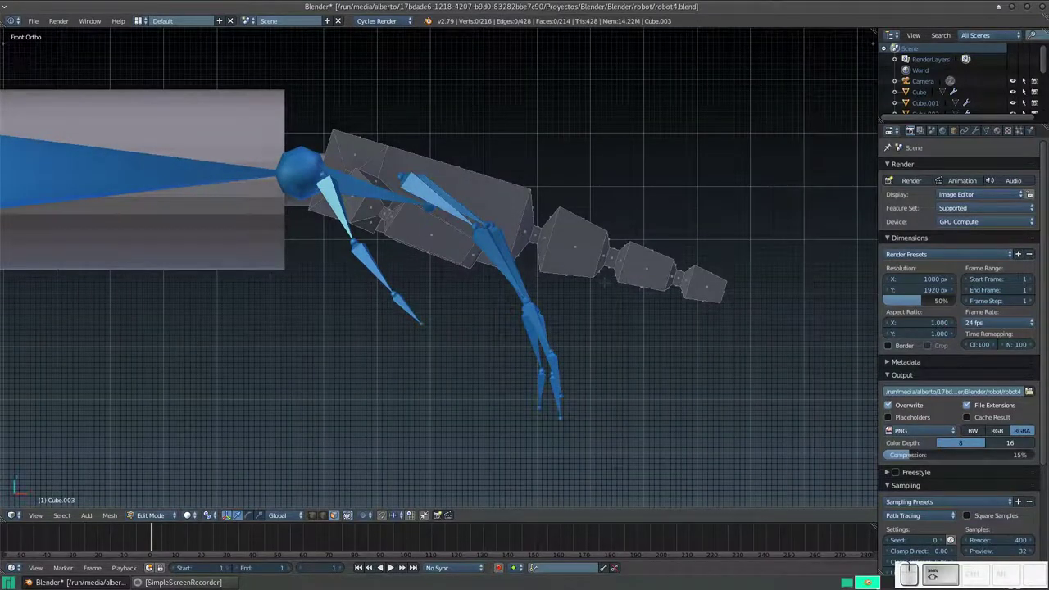
middle_click_drag(442, 270, 491, 246)
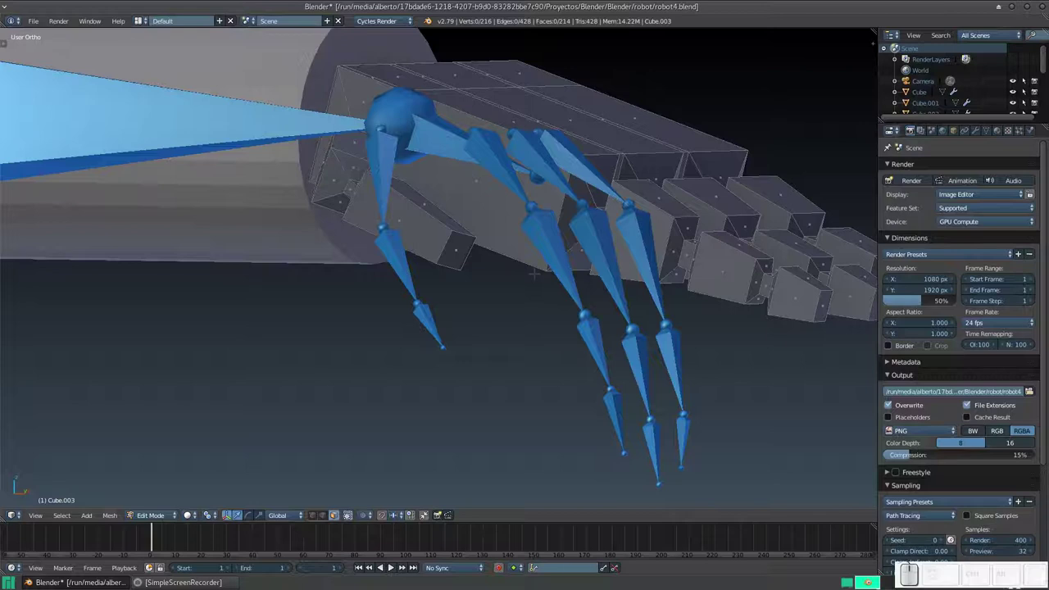
key("KP_1")
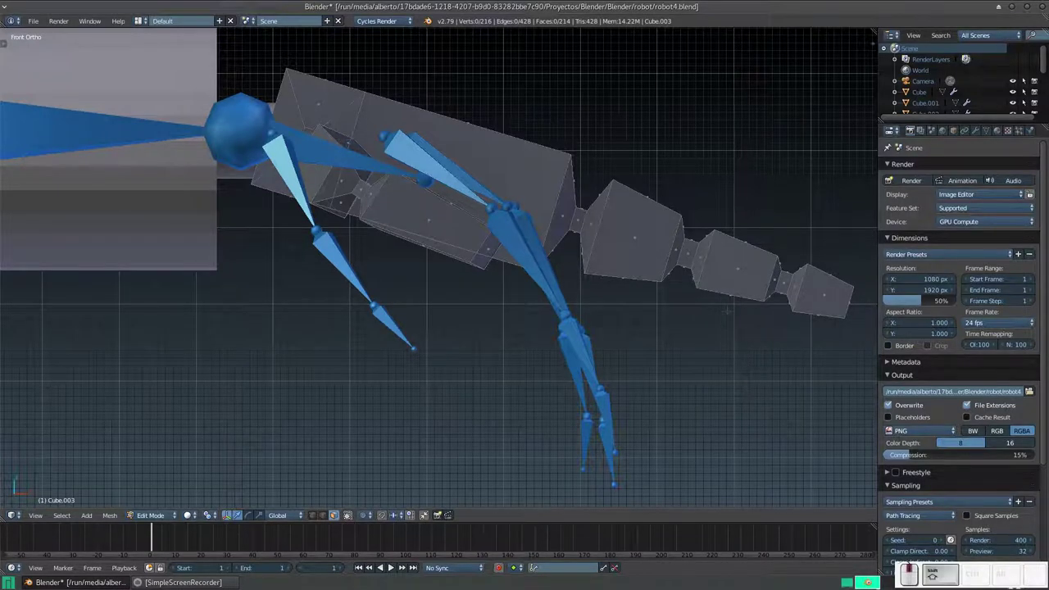
key("ctrl+KP_6")
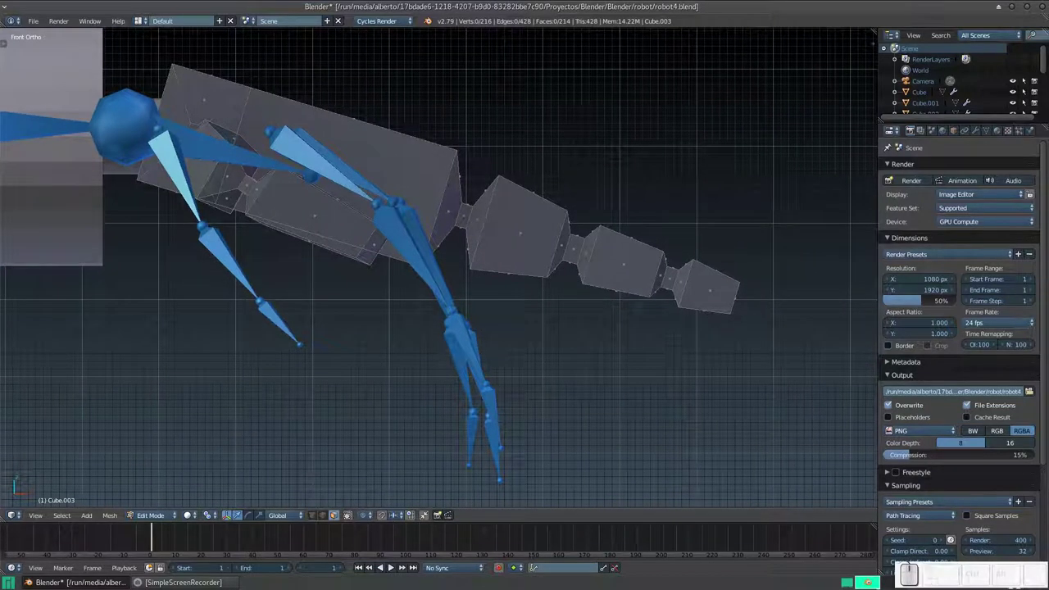
key("b")
left_click_drag(802, 330, 471, 152)
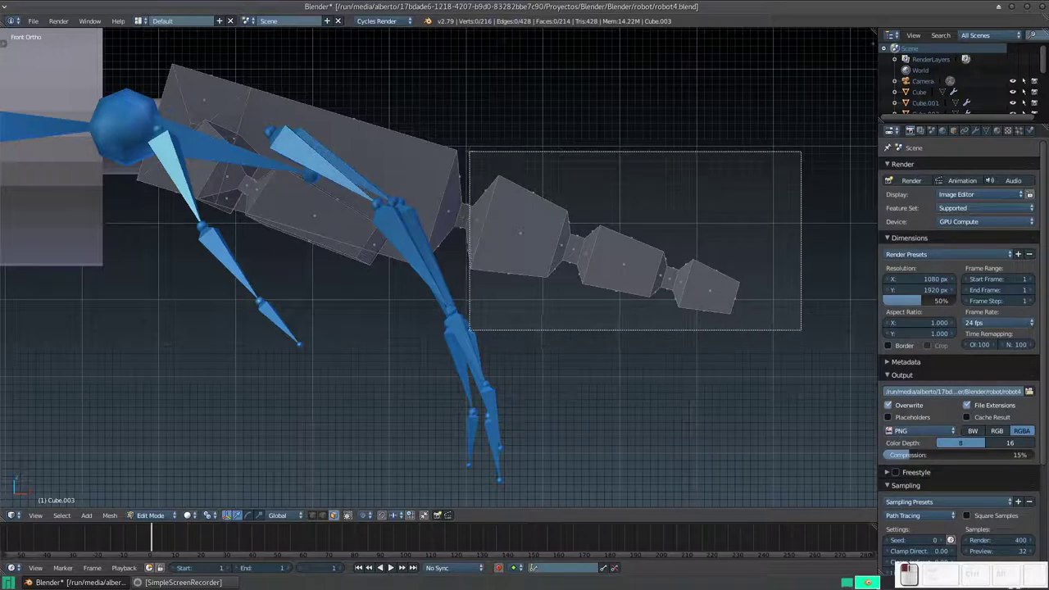
- Select the finger section's vertices and tilt them about the Y axis
left_click_drag(471, 153, 469, 151)
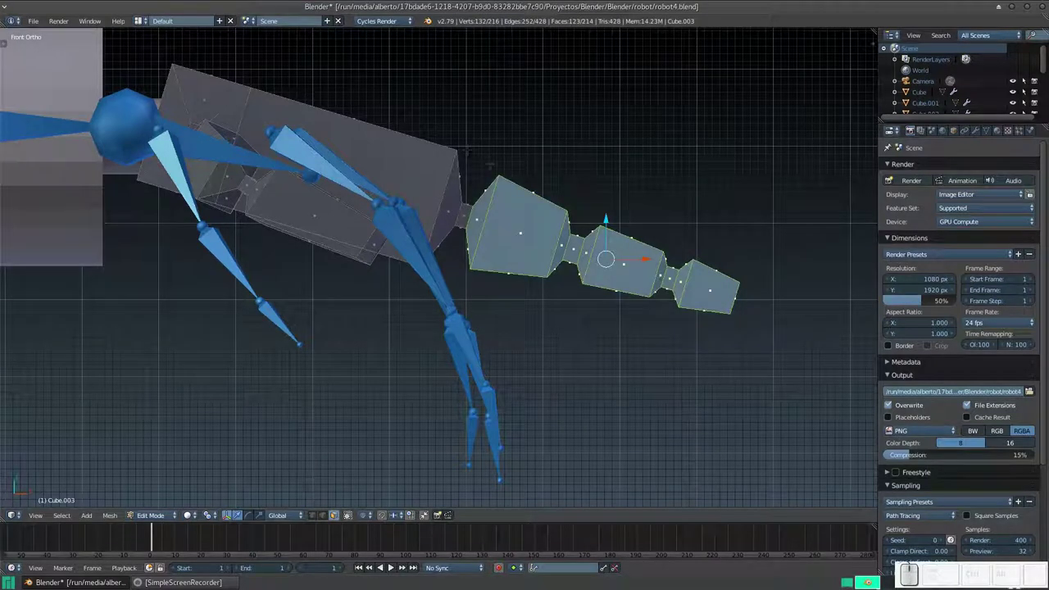
middle_click_drag(467, 150, 490, 499)
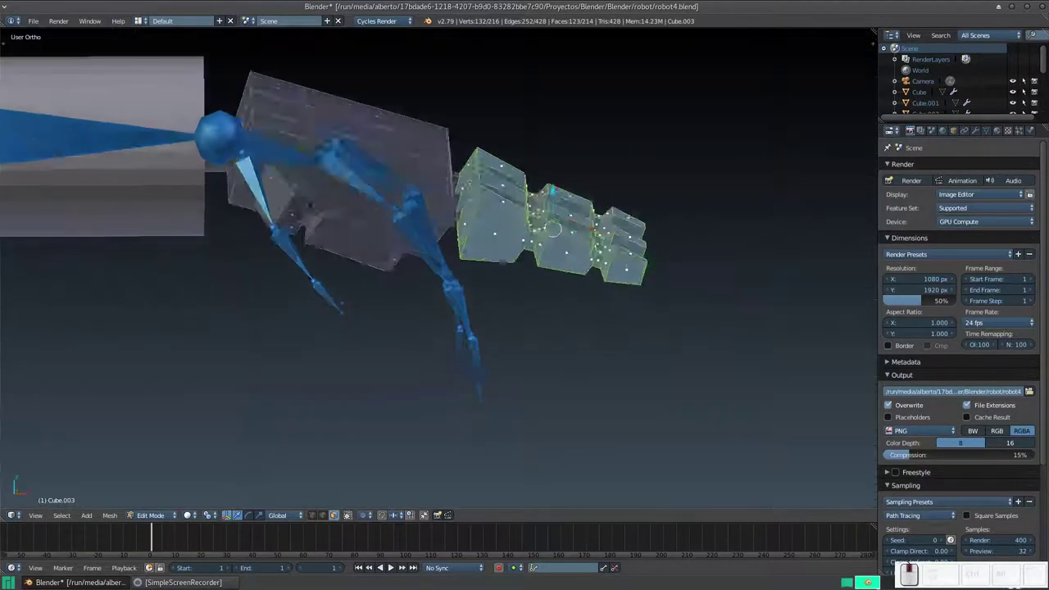
key("KP_1")
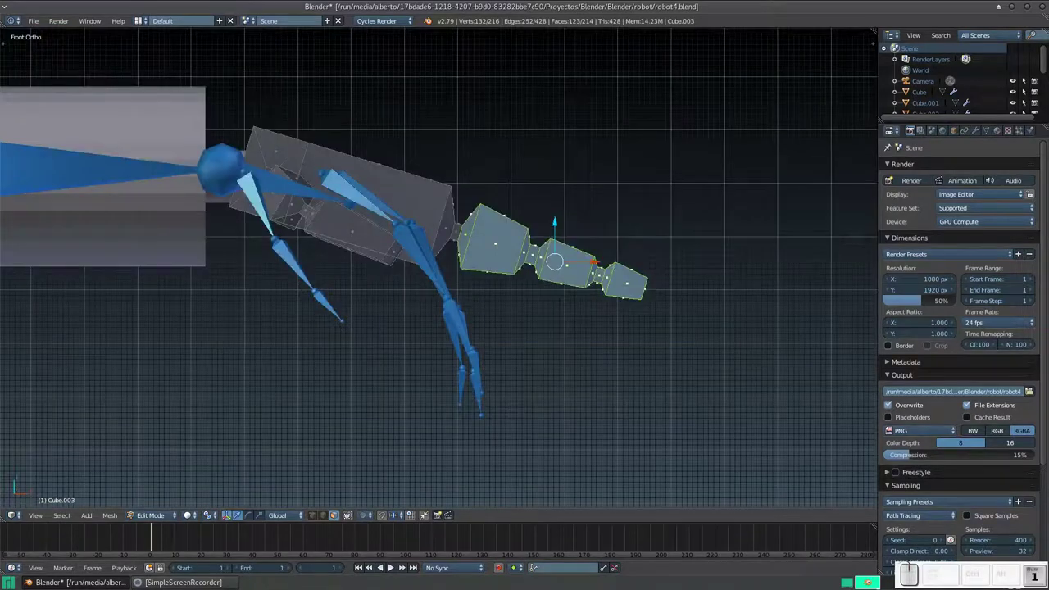
scroll(476, 284, "up", 1)
middle_click_drag(476, 285, 560, 260, "shift")
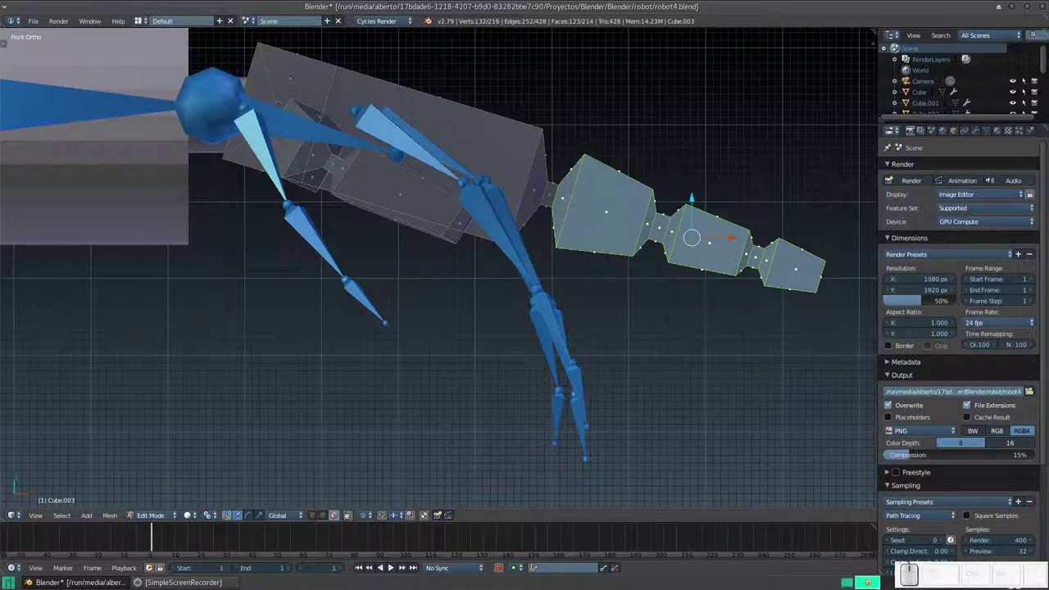
key("r")
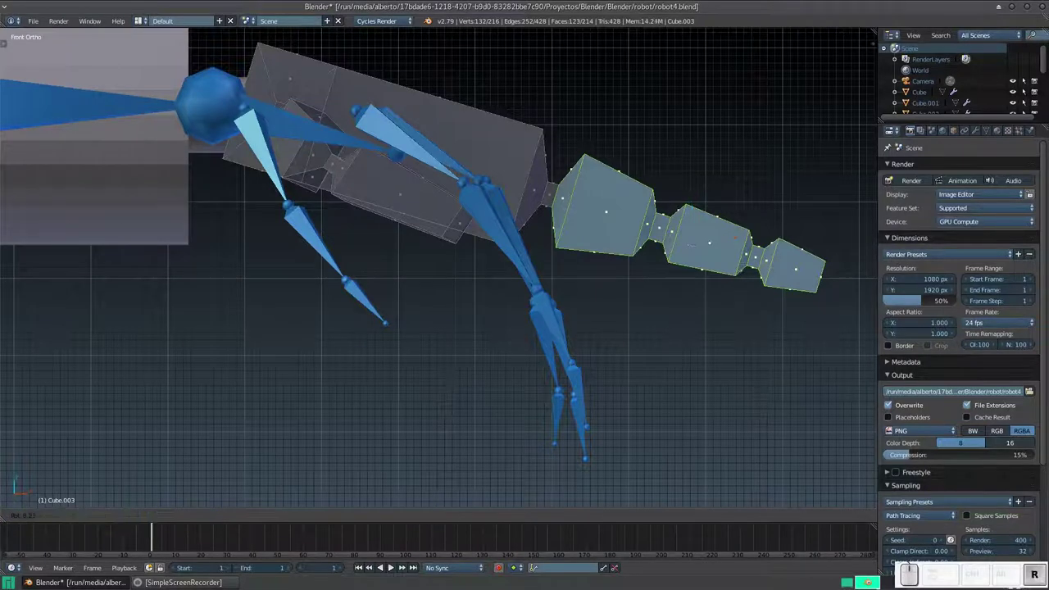
key("y")
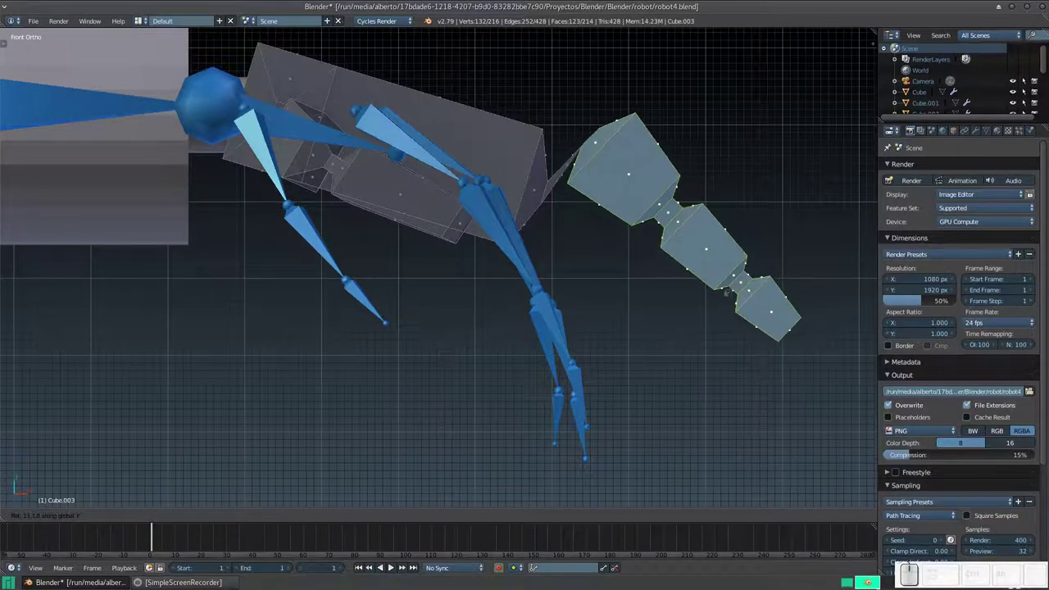
key("Return")
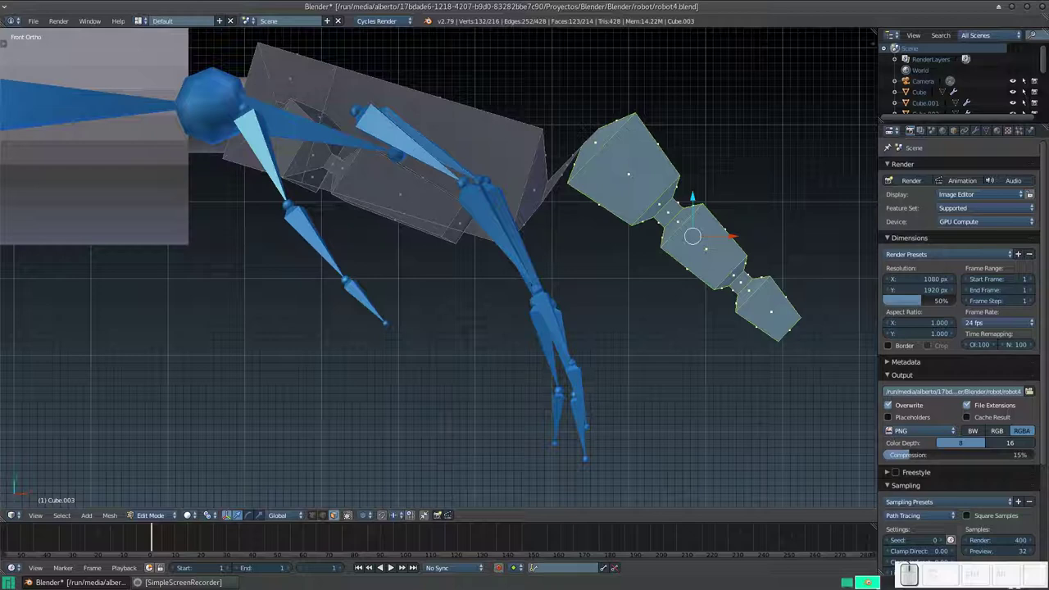
- Nudge the finger section along Z and X until it lies along the blue finger bones
key("g")
key("z")
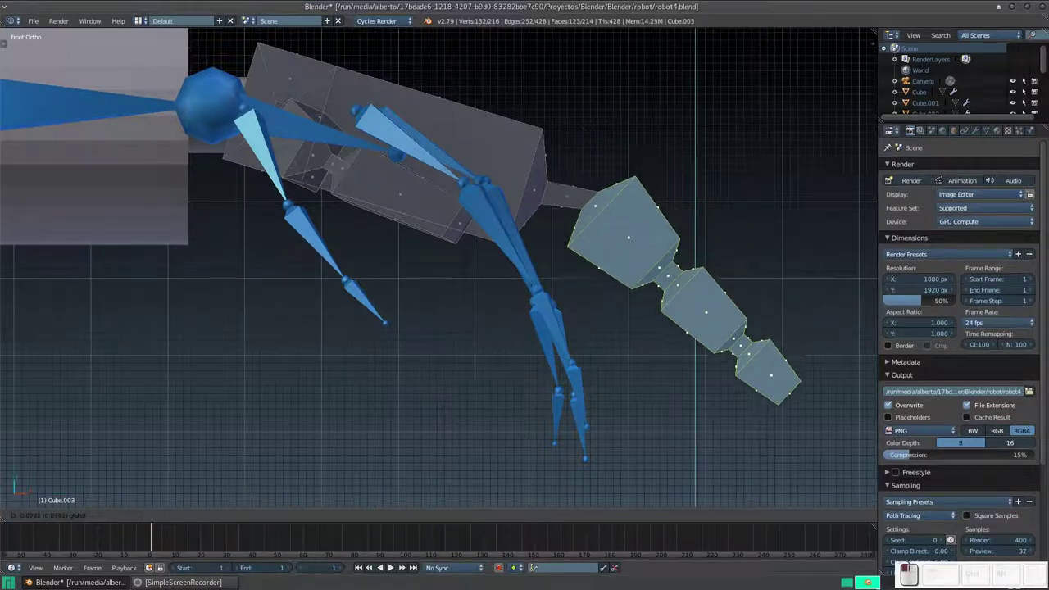
key("Return")
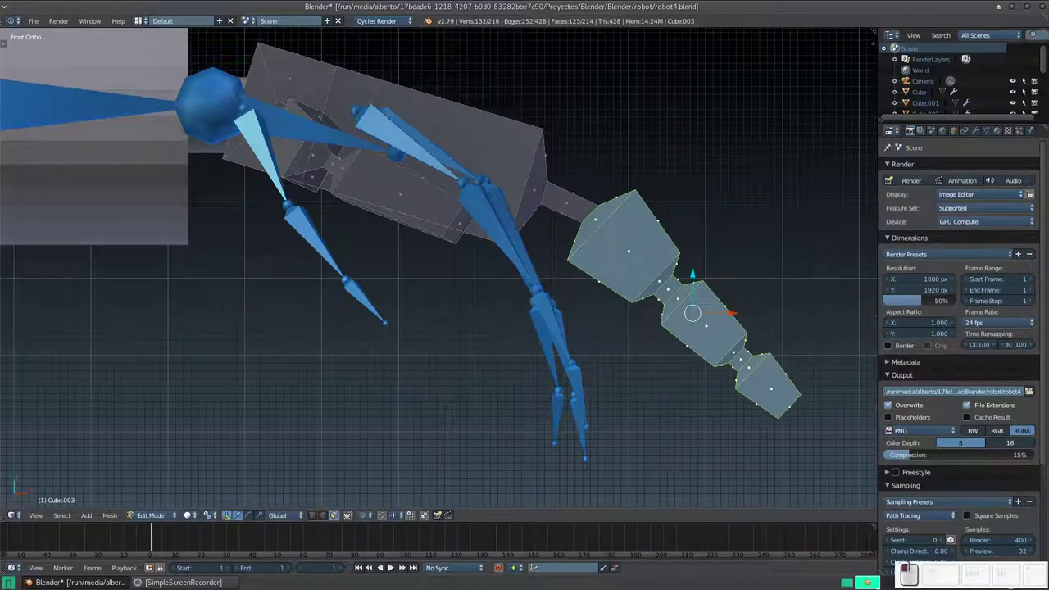
key("g")
key("x")
key("Return")
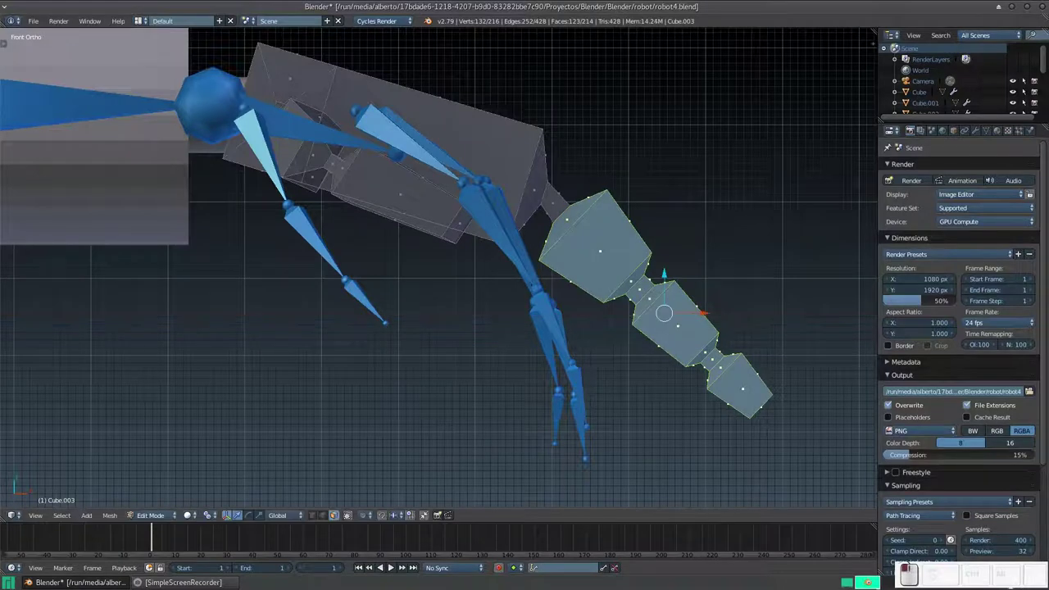
key("g")
key("z")
key("Return")
key("g")
key("x")
key("Return")
key("g")
key("z")
key("Return")
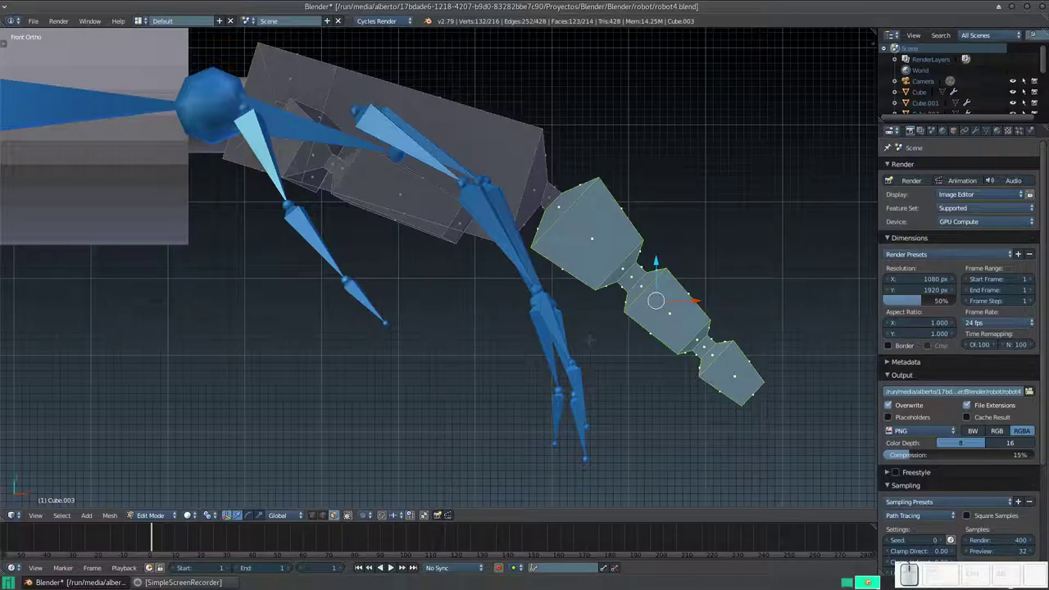
- Deselect all and box-select the lower finger sections
key("a")
key("b")
left_click_drag(816, 429, 631, 262)
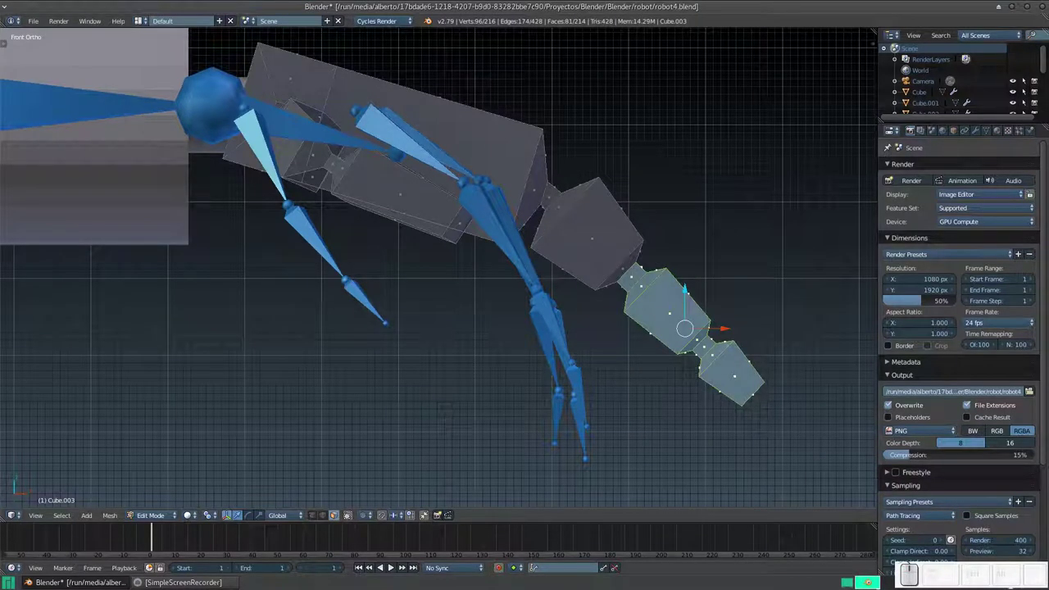
- From front view, rotate the selected lower finger sections around Y and inspect the result
mouse_move(525, 287)
middle_mouse_down()
mouse_move(459, 246)
mouse_move(394, 271)
mouse_move(534, 352)
middle_mouse_up()
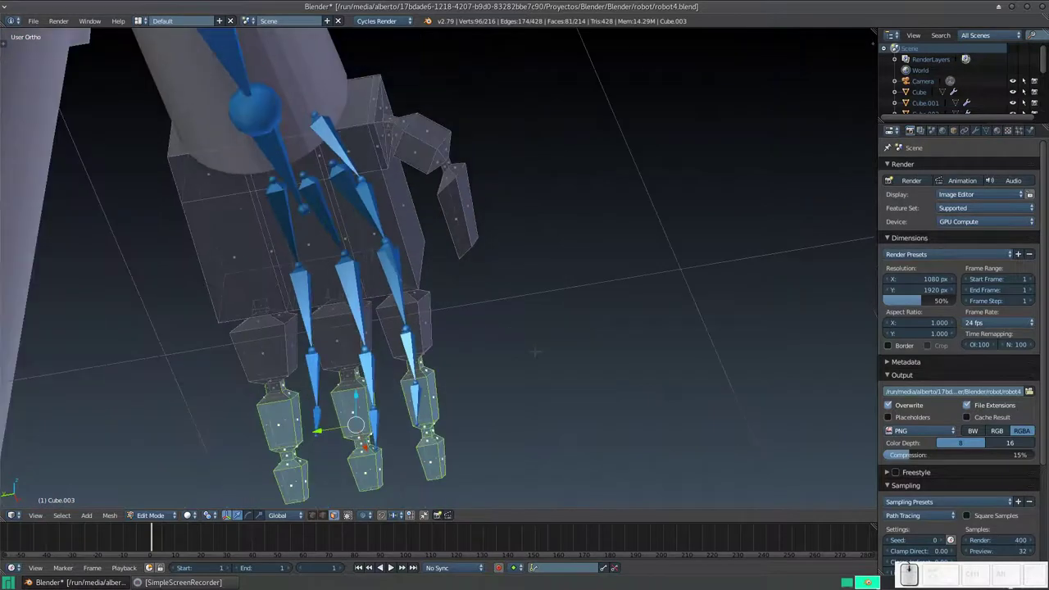
key("KP_1")
scroll(538, 330, "up", 3)
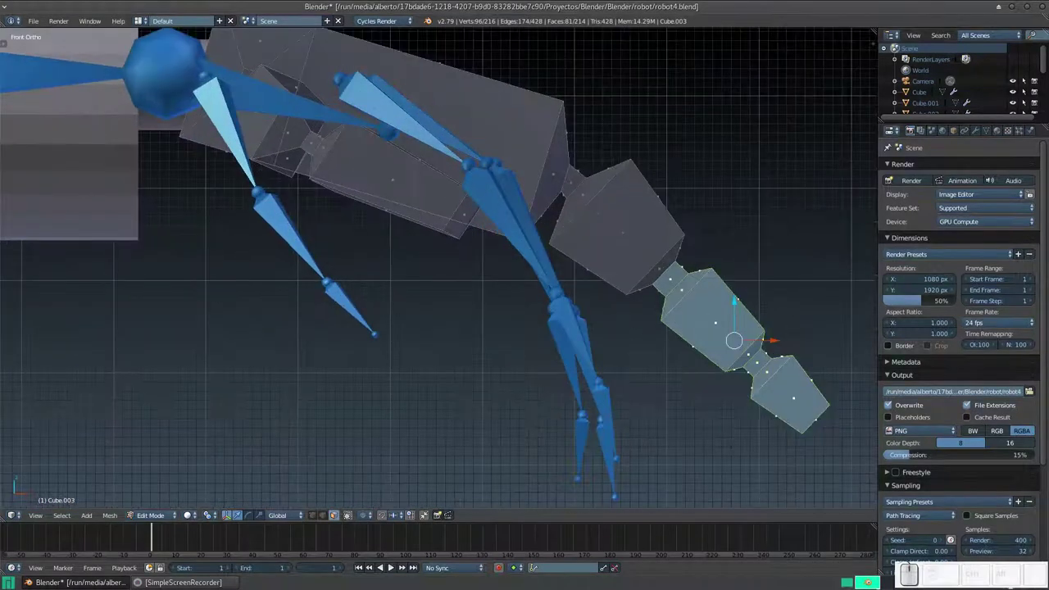
key("r")
key("y")
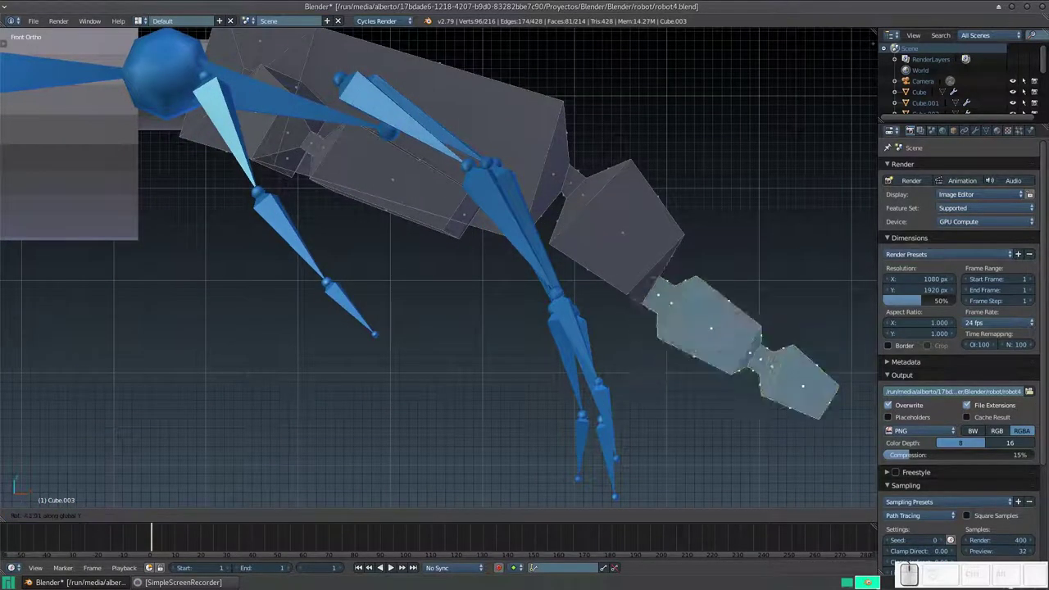
key("Return")
middle_click_drag(705, 344, 726, 285)
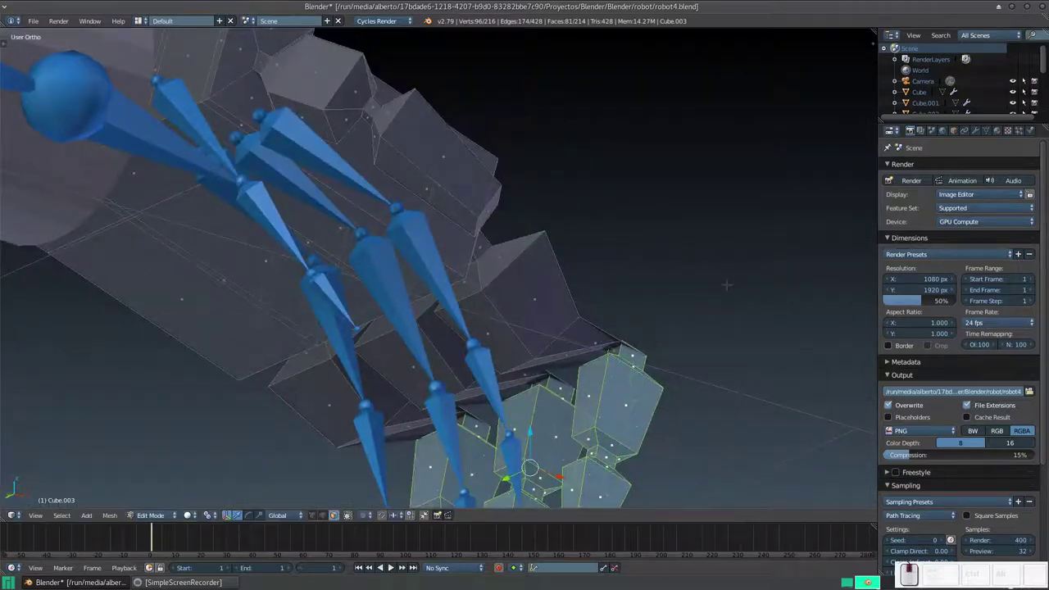
- Undo the fingertip rotation and add every other finger's tip faces to the selection
key("ctrl+z")
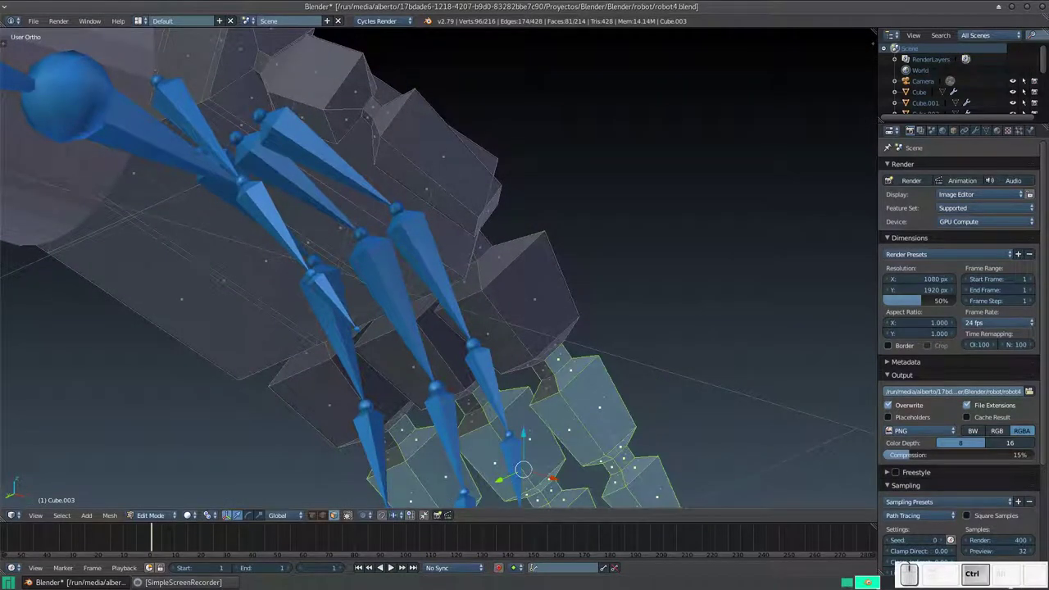
right_click(542, 370, "shift")
right_click(545, 390, "shift")
right_click(467, 404, "shift")
right_click(473, 423, "shift")
right_click(395, 459, "shift")
mouse_move(395, 458)
middle_mouse_down()
mouse_move(385, 434)
mouse_move(459, 385)
mouse_move(623, 375)
mouse_move(688, 344)
middle_mouse_up()
scroll(440, 271, "up", 3)
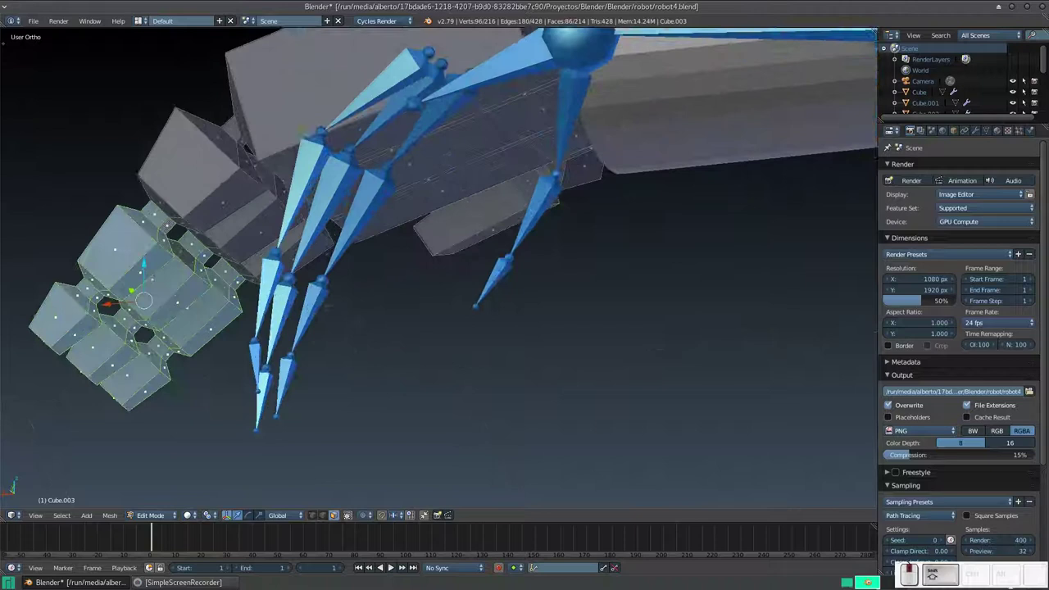
middle_click_drag(439, 271, 541, 303, "shift")
left_click(282, 288, "shift")
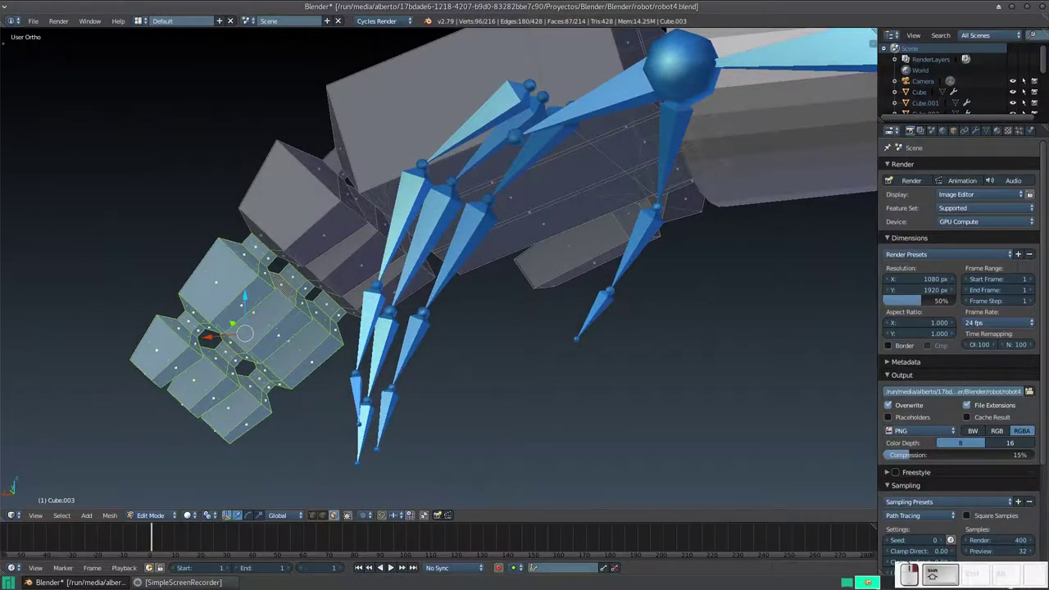
key("KP_1")
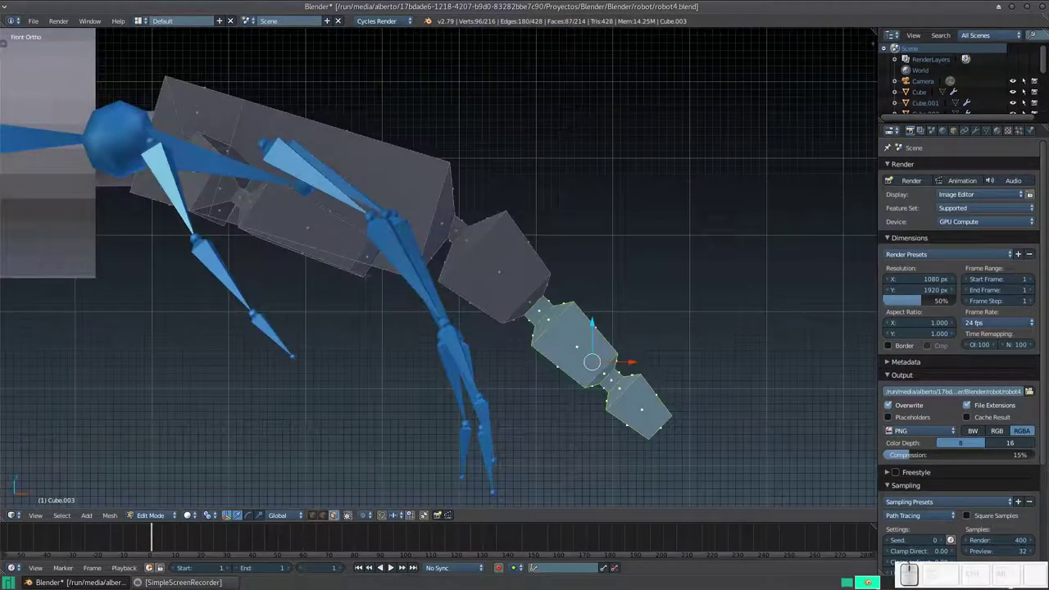
middle_click_drag(459, 271, 569, 274)
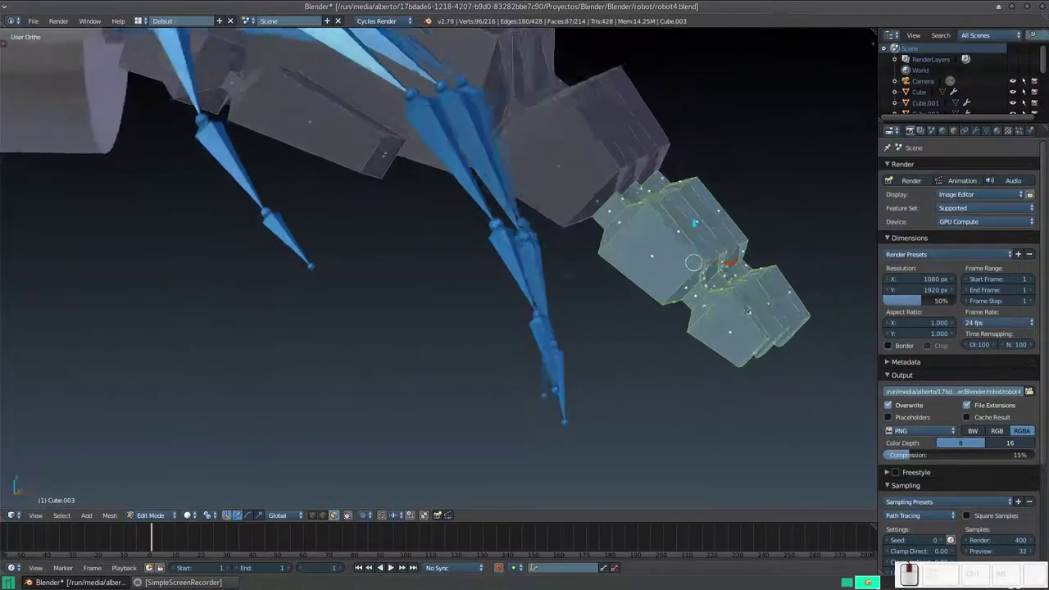
key("KP_1")
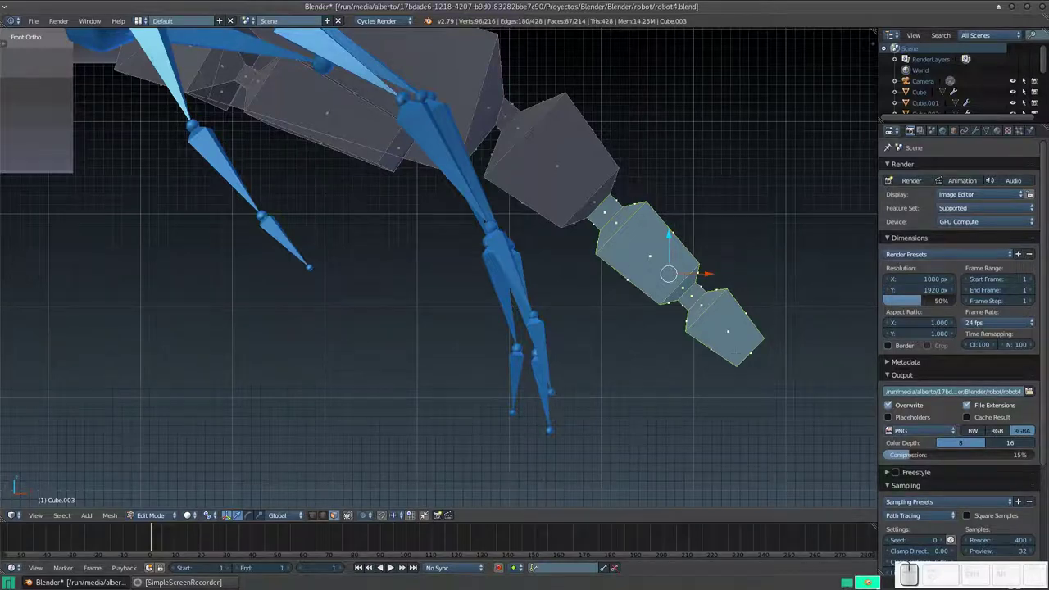
- Tilt the selected fingertip sections, then lower them along Z and shift them left along X
key("r")
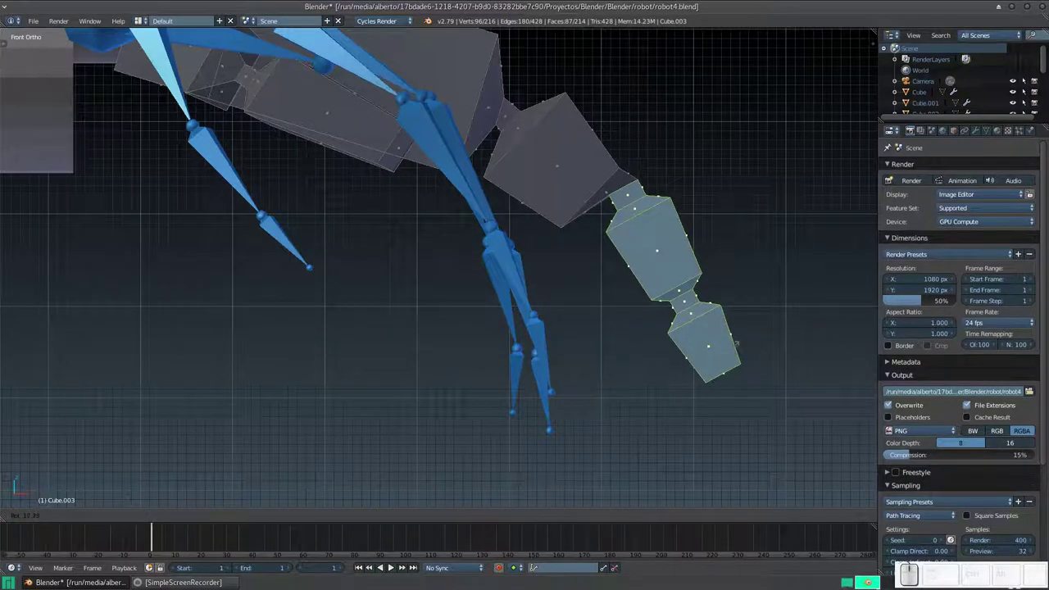
left_click(736, 344)
left_click_drag(669, 236, 669, 276)
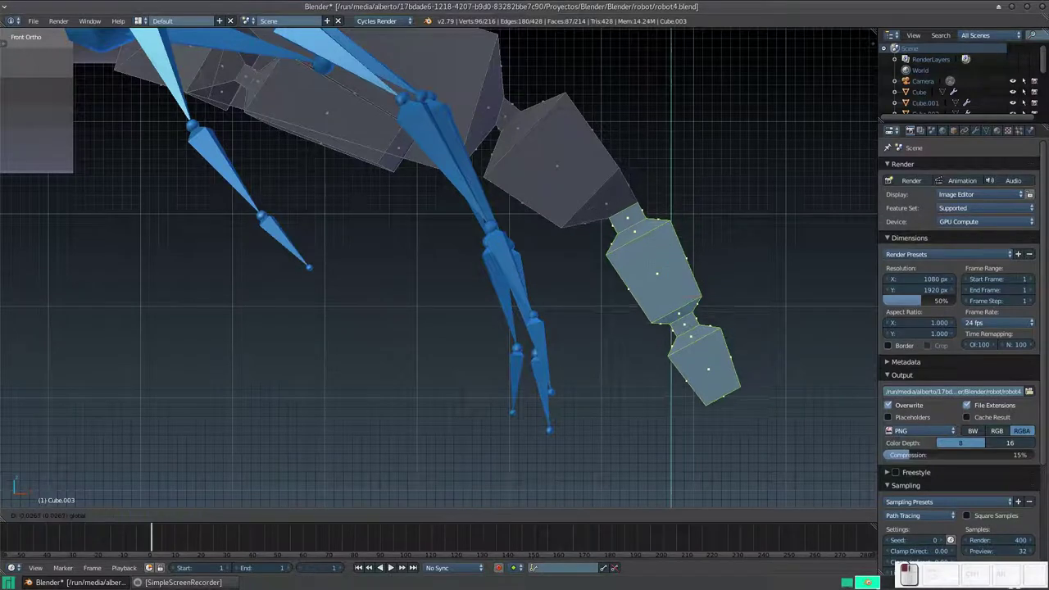
left_click_drag(709, 313, 683, 313)
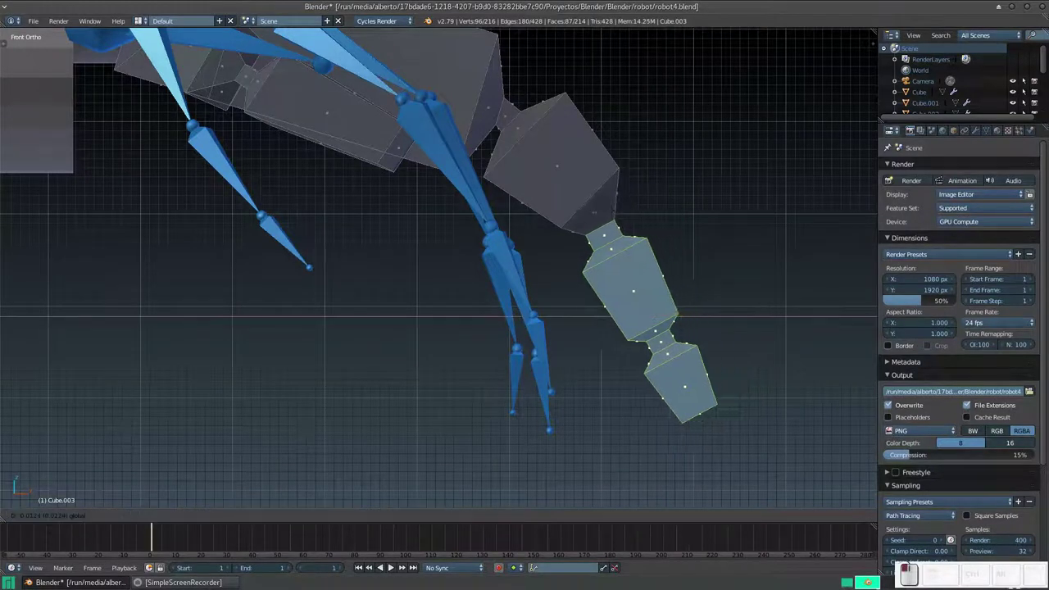
left_click_drag(643, 275, 643, 260)
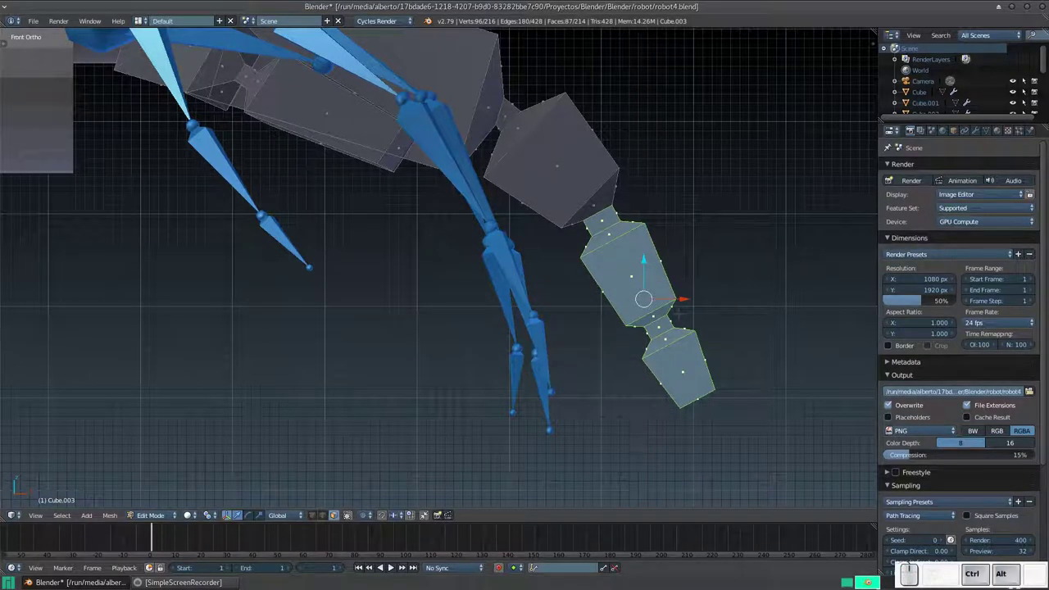
- Find the Rigify 0.5 add-on by searching 'rig', then save user settings and close preferences
key("ctrl+alt+u")
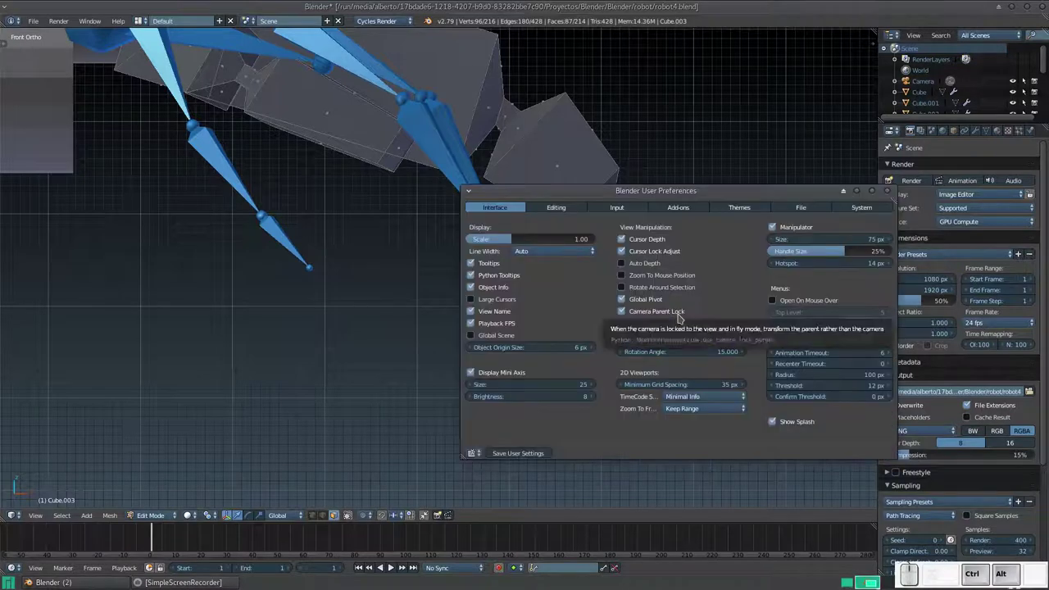
left_click(679, 208)
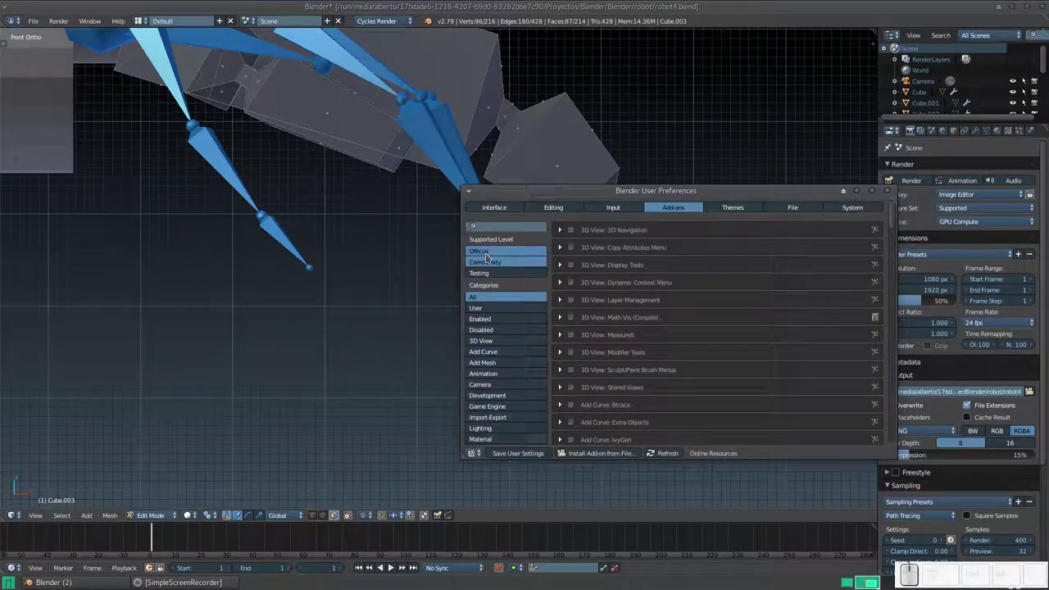
left_click(496, 227)
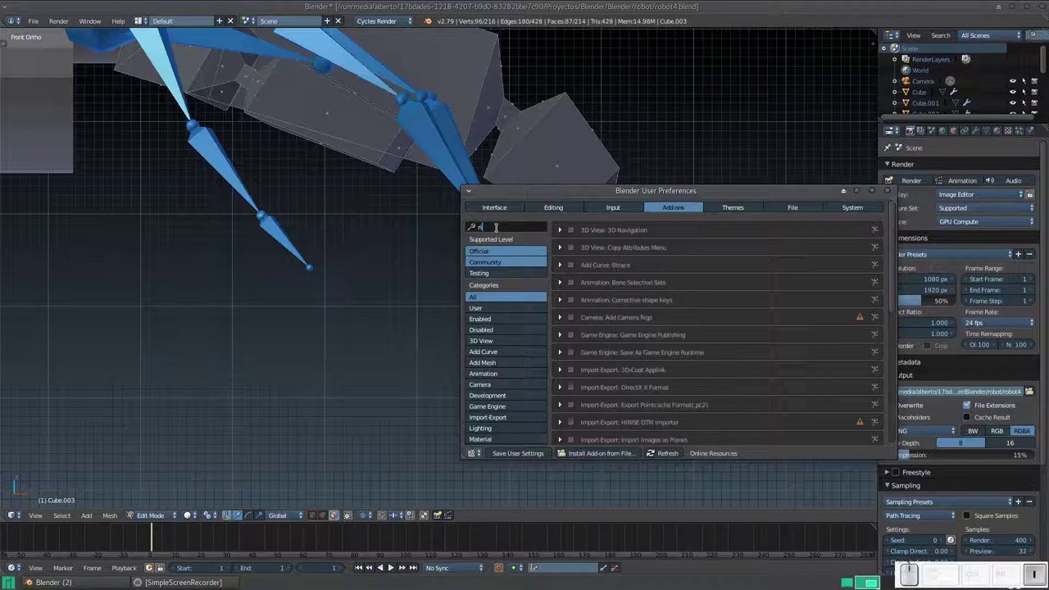
type("rig")
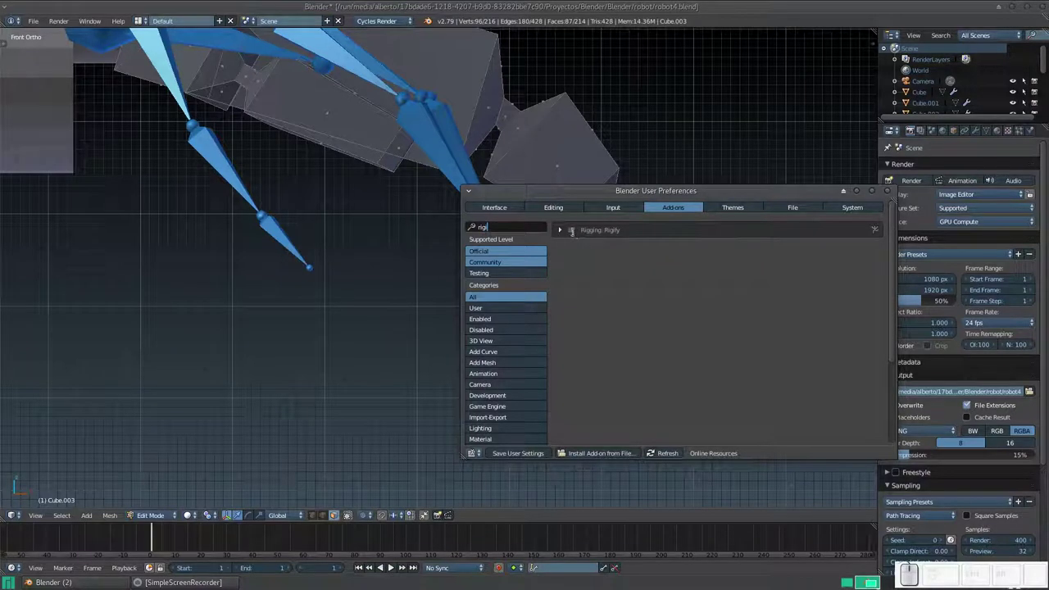
key("Return")
left_click(561, 230)
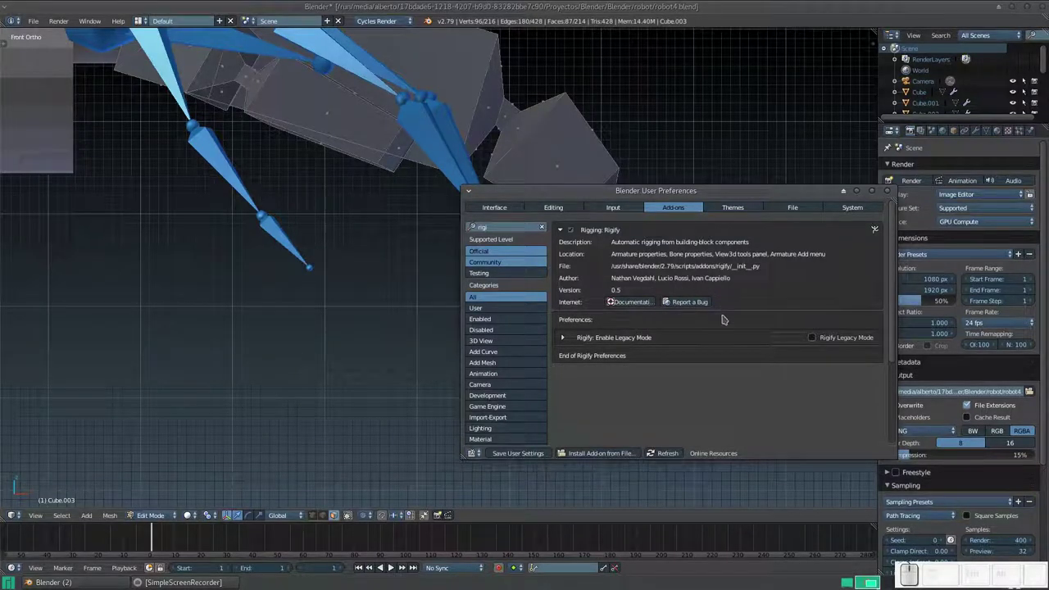
left_click(516, 457)
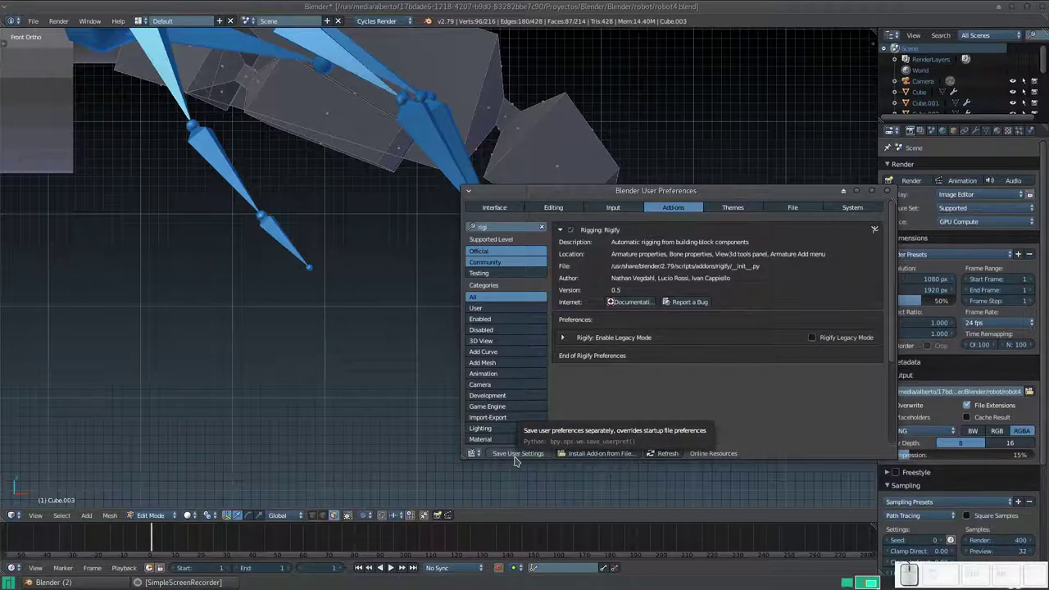
left_click(887, 191)
- Clear the selection and box-select the lower fingertip piece plus a few extra vertices
scroll(438, 271, "down", 1)
middle_click_drag(438, 270, 439, 213, "shift")
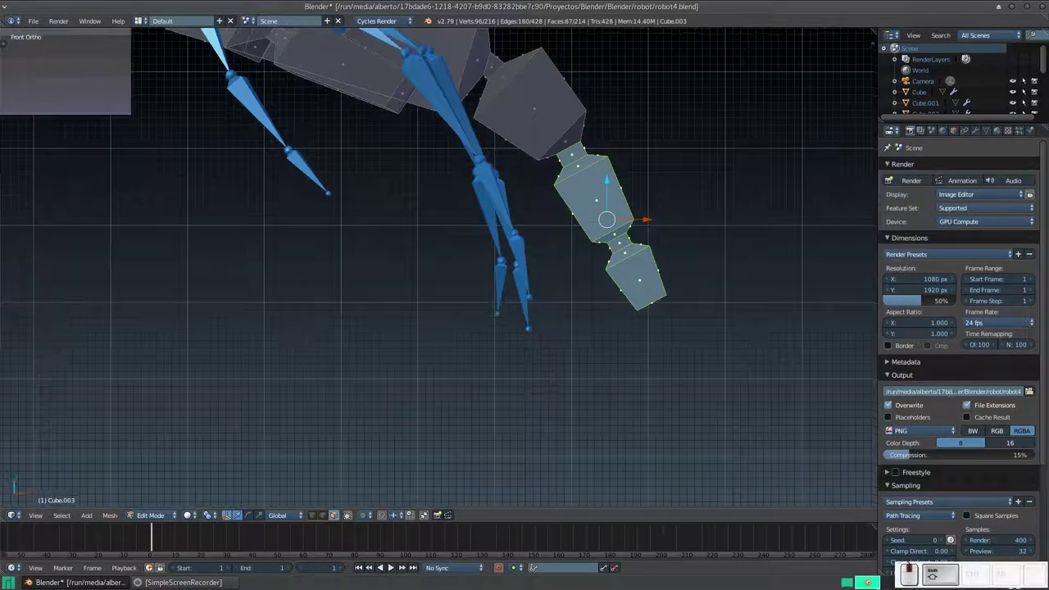
scroll(438, 270, "up", 2)
middle_click_drag(439, 270, 330, 286, "shift")
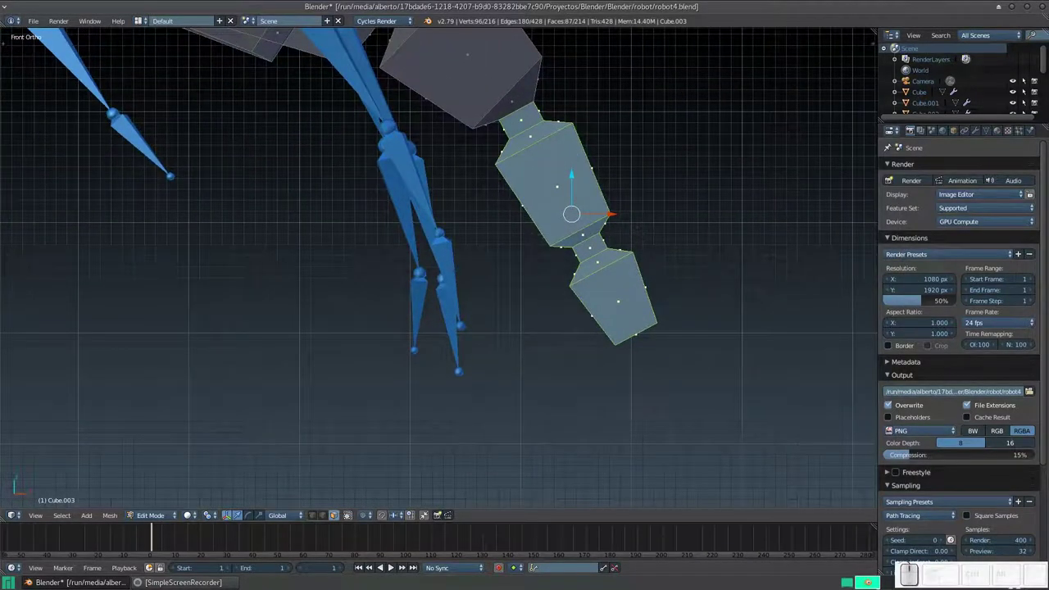
scroll(442, 275, "down", 1)
middle_click_drag(442, 275, 425, 272, "shift")
key("a")
key("b")
left_click_drag(652, 386, 531, 250)
right_click(559, 246, "shift")
right_click(560, 266, "shift")
- Add the top and neck faces of the other fingertips to the selection, viewed from front
middle_click_drag(492, 287, 525, 246)
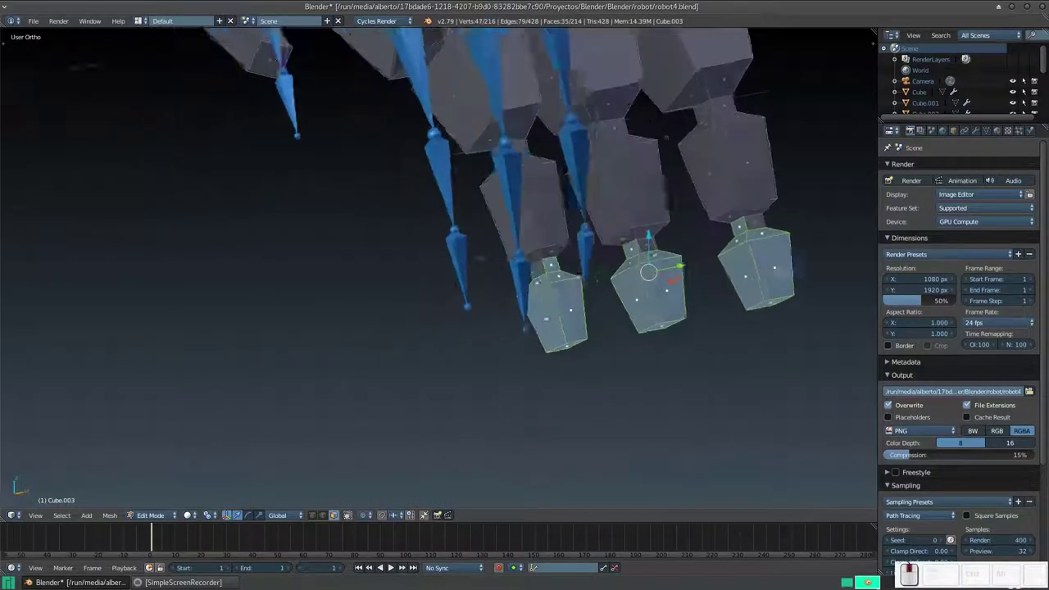
scroll(525, 246, "up", 3)
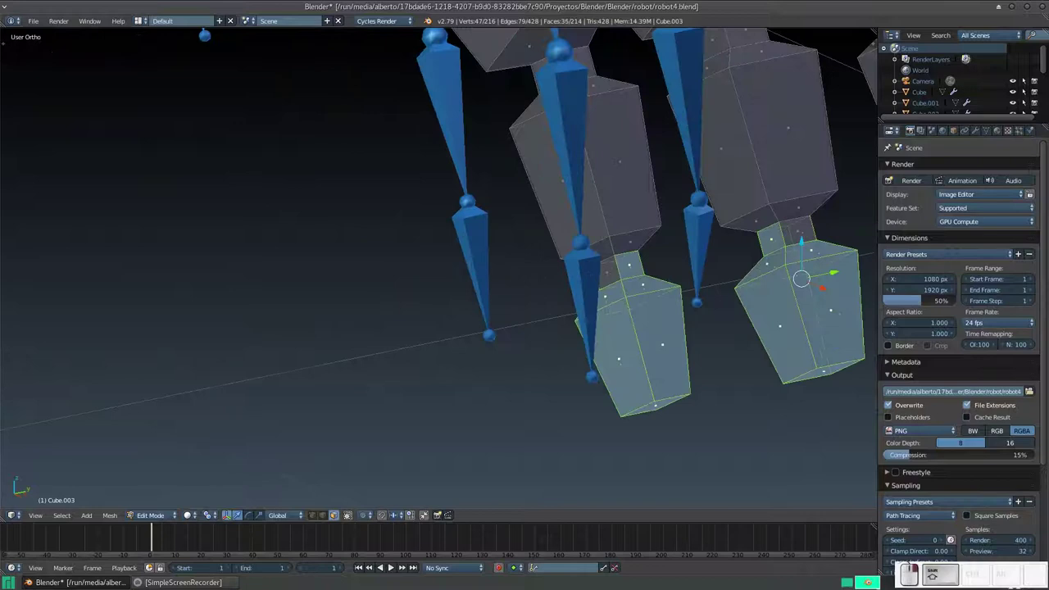
right_click(608, 272, "shift")
right_click(796, 231, "shift")
middle_click_drag(738, 287, 369, 304, "shift")
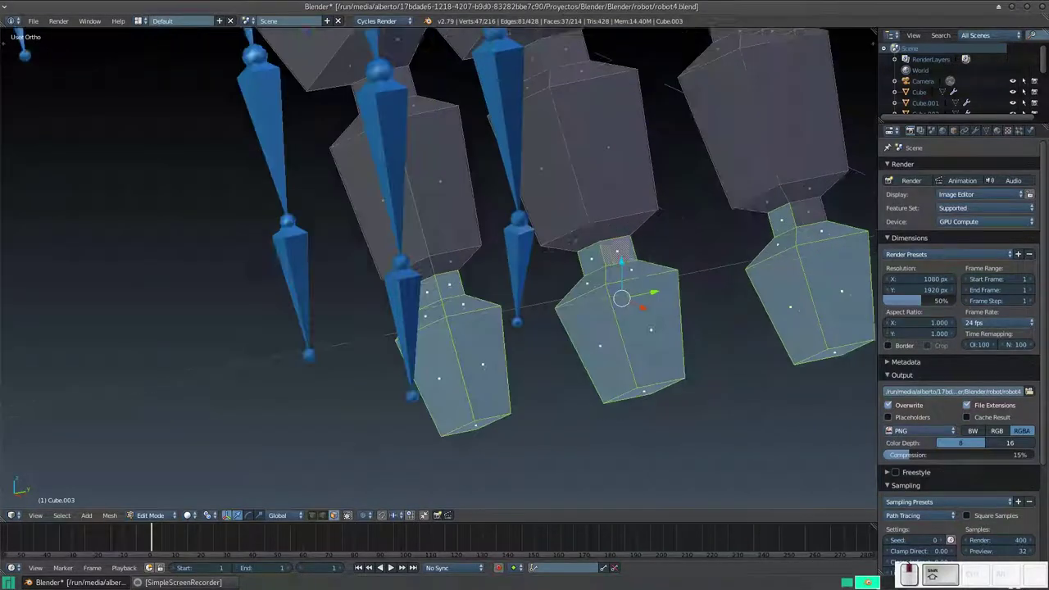
right_click(434, 283, "shift")
right_click(625, 244, "shift")
mouse_move(626, 243)
middle_mouse_down()
mouse_move(532, 164)
mouse_move(459, 287)
mouse_move(491, 246)
middle_mouse_up()
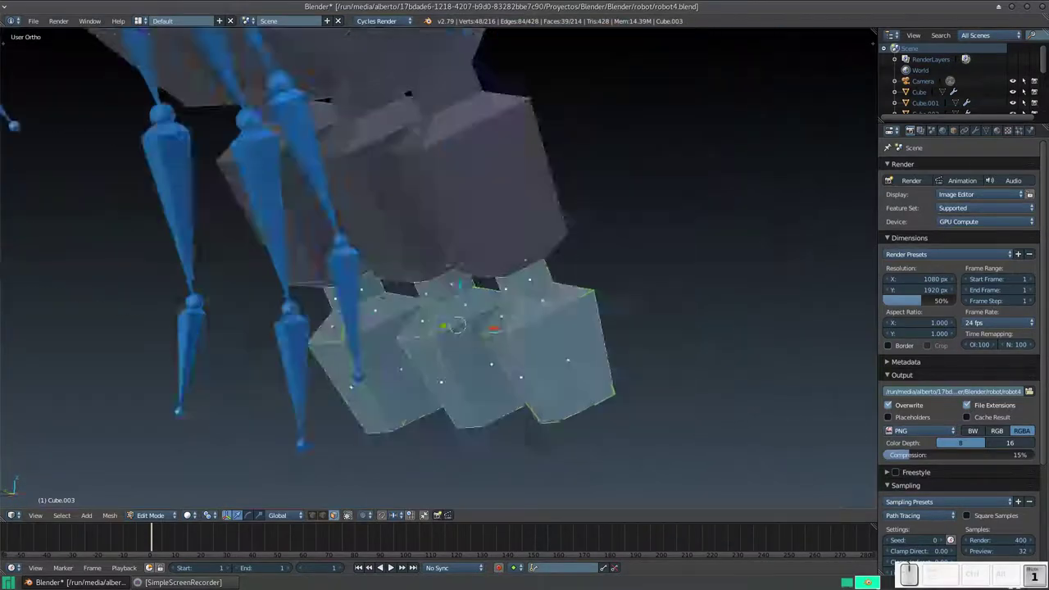
key("KP_1")
middle_click_drag(467, 339, 590, 275, "shift")
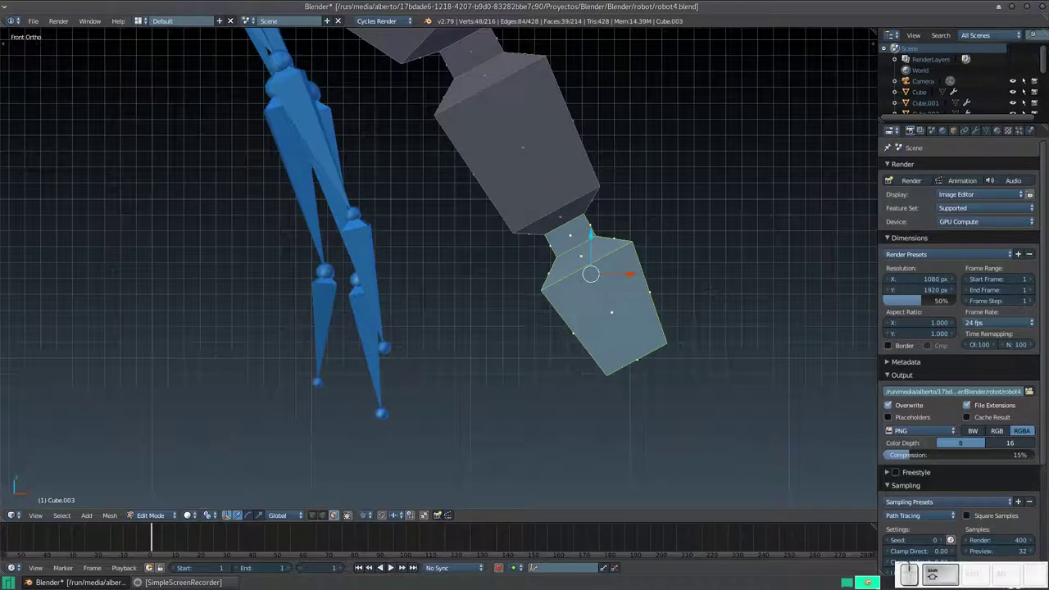
- Rotate the selected fingertip piece upright and shift it slightly left
key("r")
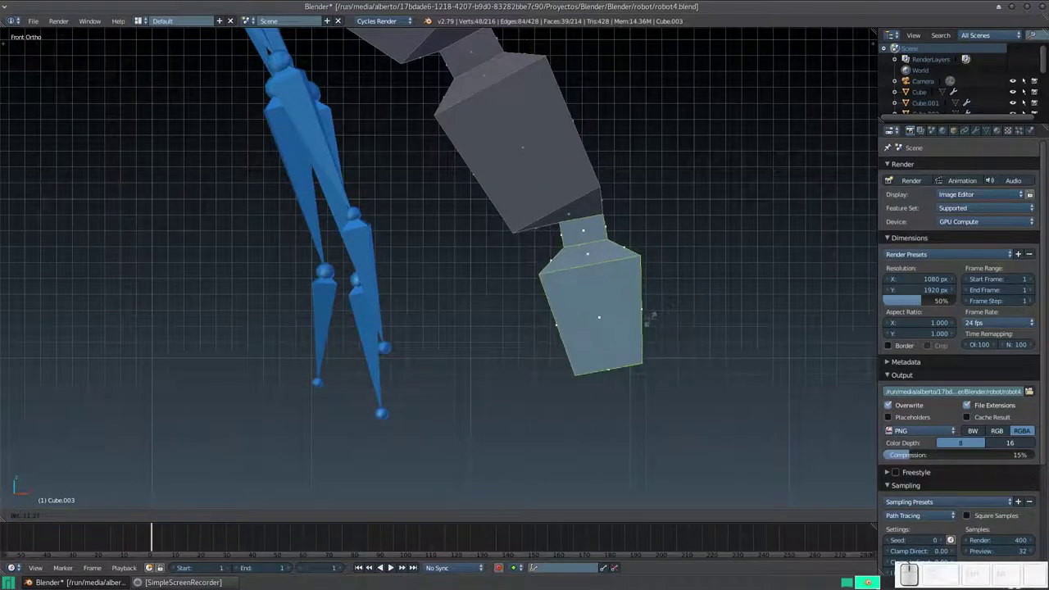
left_click(643, 315)
key("g")
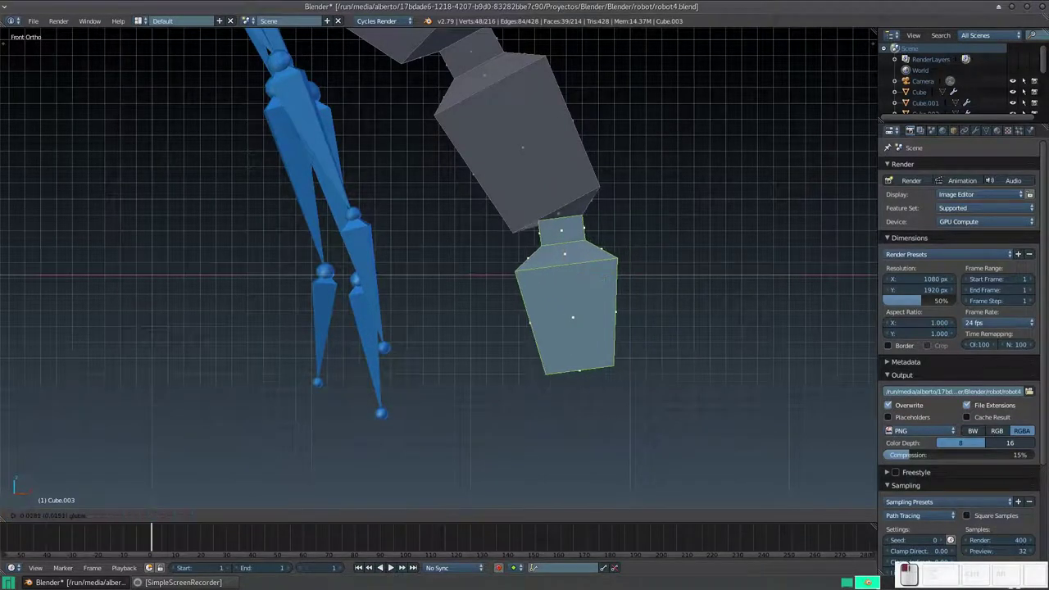
key("Return")
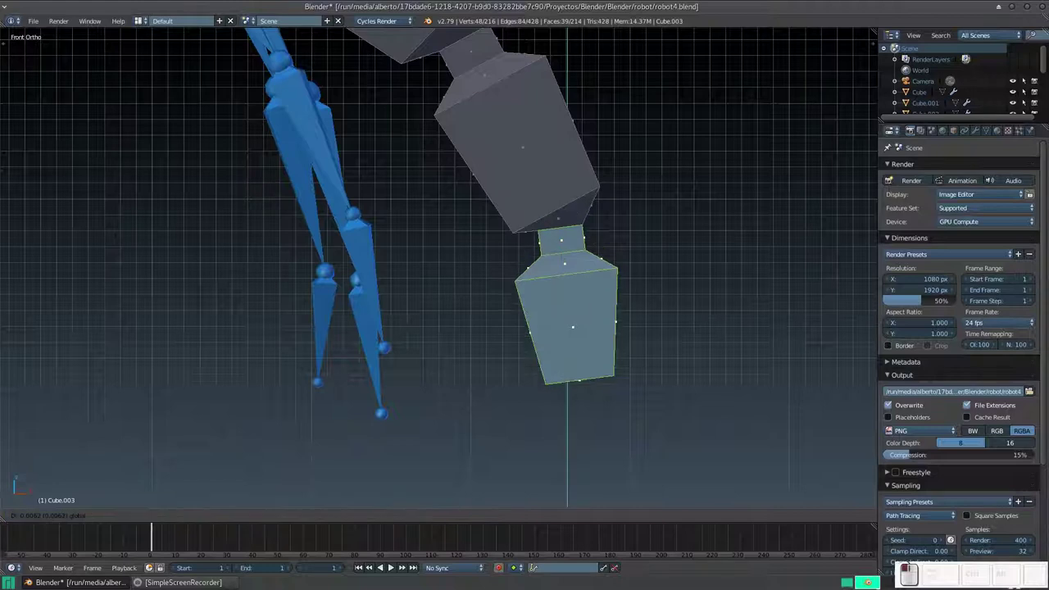
scroll(438, 270, "down", 3)
mouse_move(409, 291)
middle_mouse_down()
mouse_move(443, 271)
mouse_move(503, 301)
middle_mouse_up()
scroll(478, 288, "down", 1)
- Leave the robot mesh and start editing the metarig's bones
key("a")
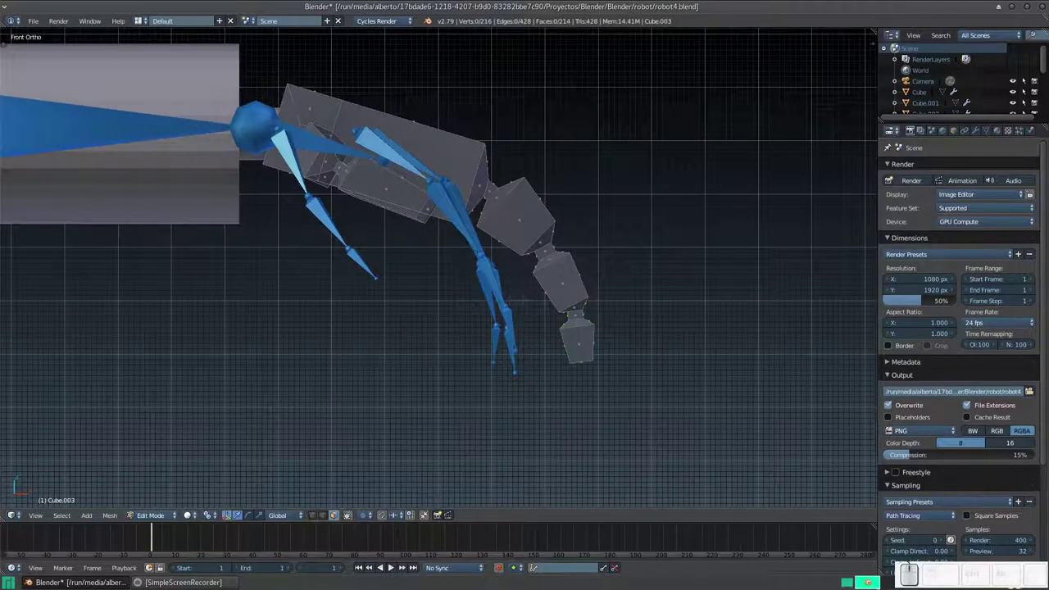
key("Tab")
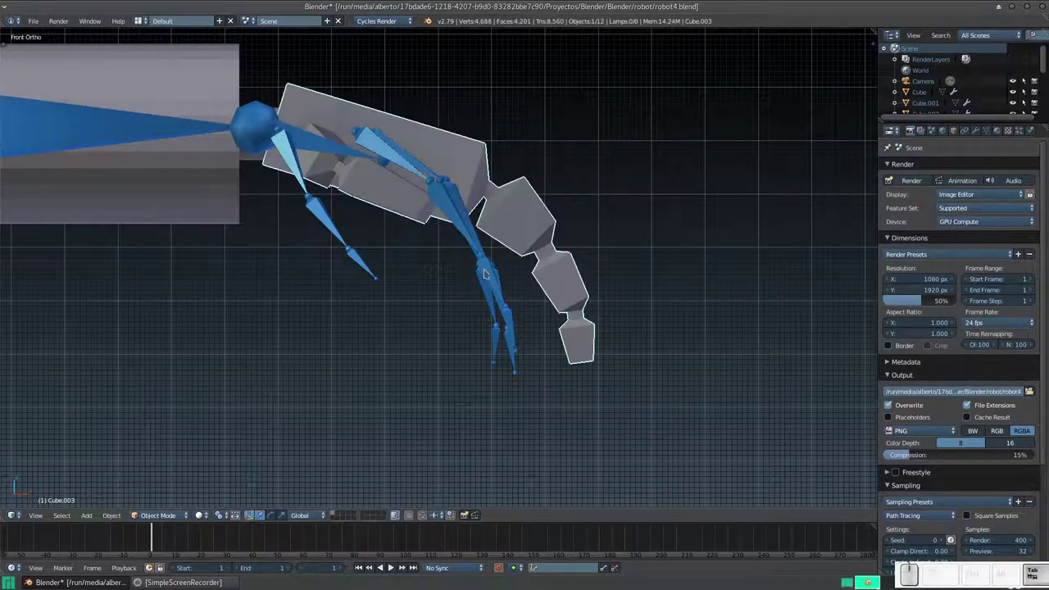
right_click(484, 274)
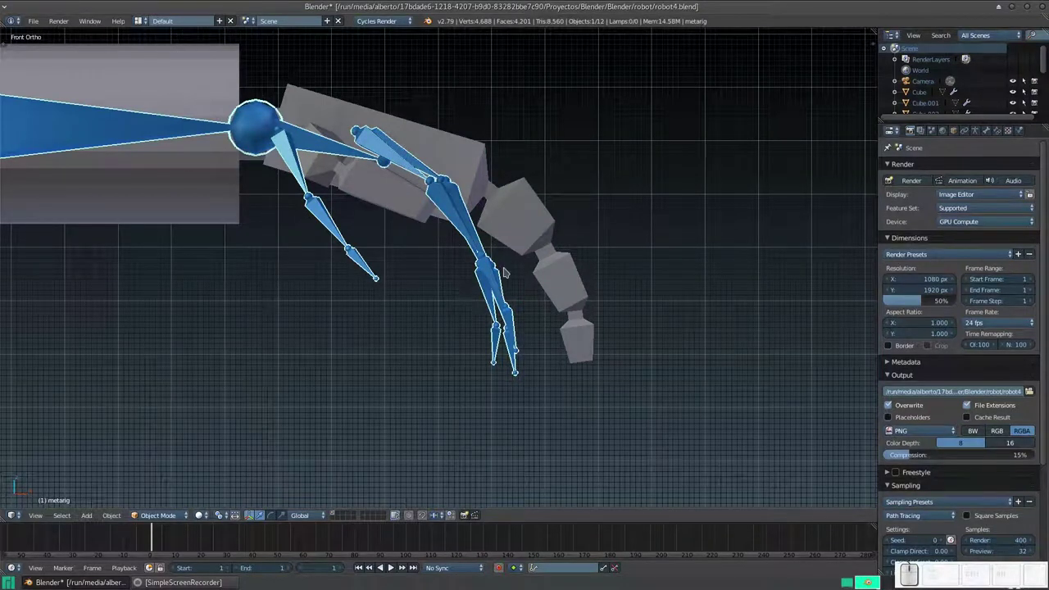
key("Tab")
- Rotate the metarig's palm bones about the vertical axis to fit the robot hand
mouse_move(459, 270)
middle_mouse_down("shift")
mouse_move(430, 268)
mouse_move(508, 309)
mouse_move(542, 309)
mouse_move(574, 344)
middle_mouse_up("shift")
right_click(464, 212)
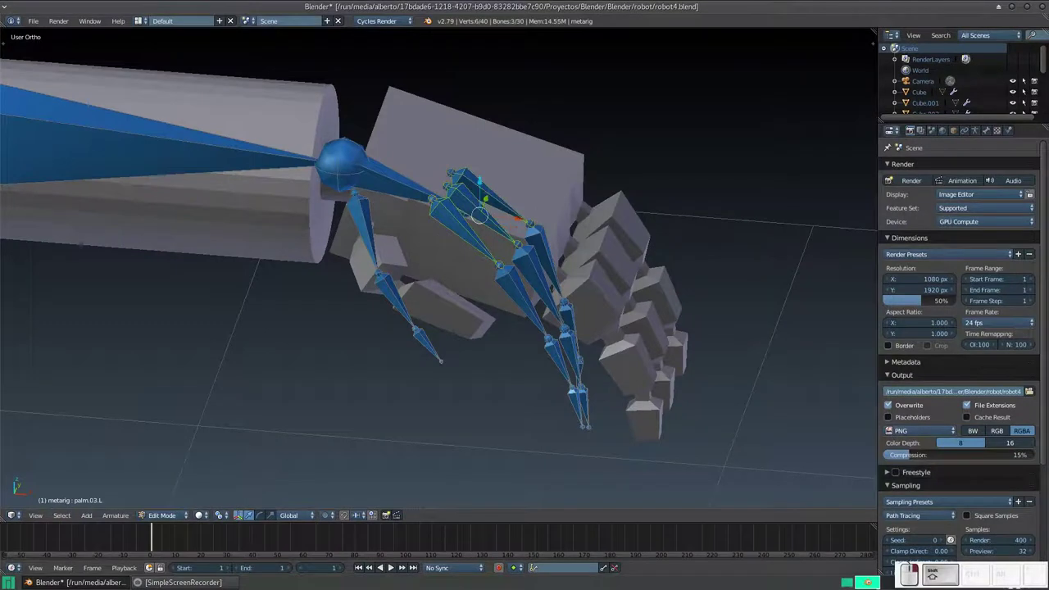
middle_click_drag(463, 211, 485, 197)
key("r")
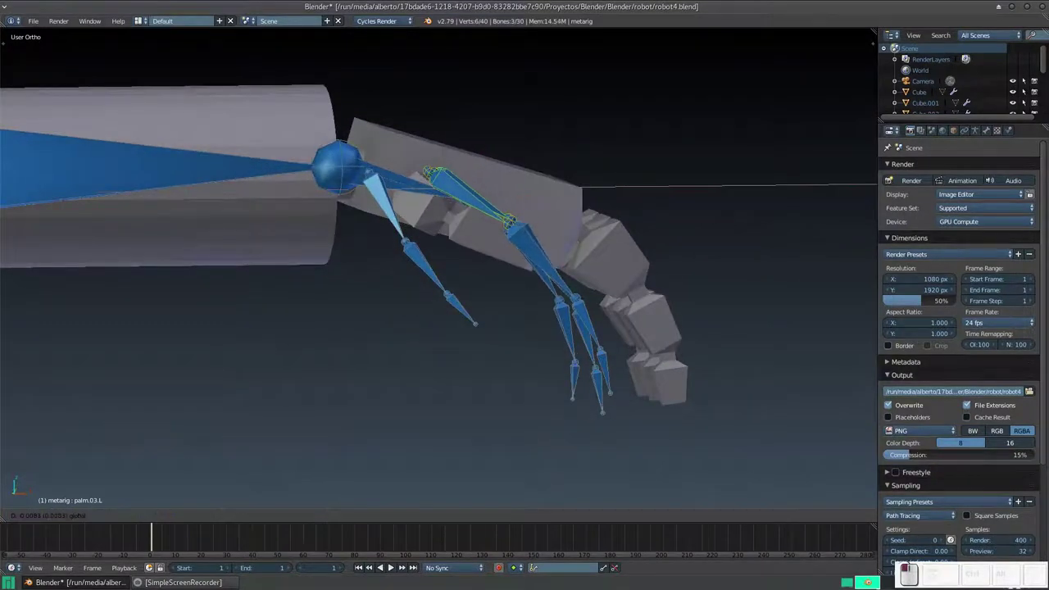
key("Return")
key("r")
key("z")
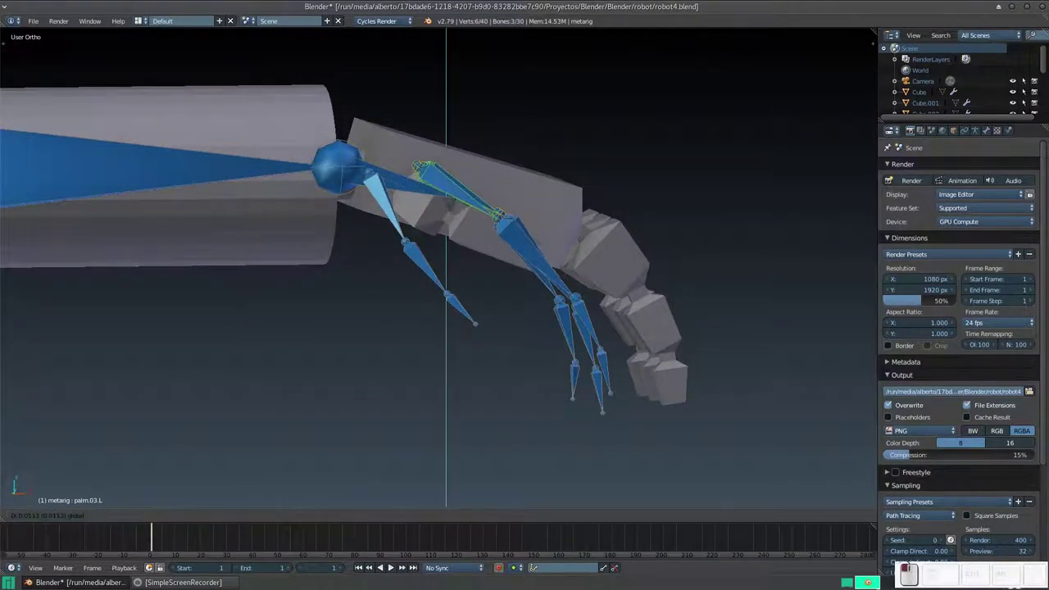
key("Return")
- In front view, box-select the finger bones and move them up and right into the robot hand
mouse_move(459, 246)
middle_mouse_down("shift")
mouse_move(361, 164)
mouse_move(373, 168)
middle_mouse_up("shift")
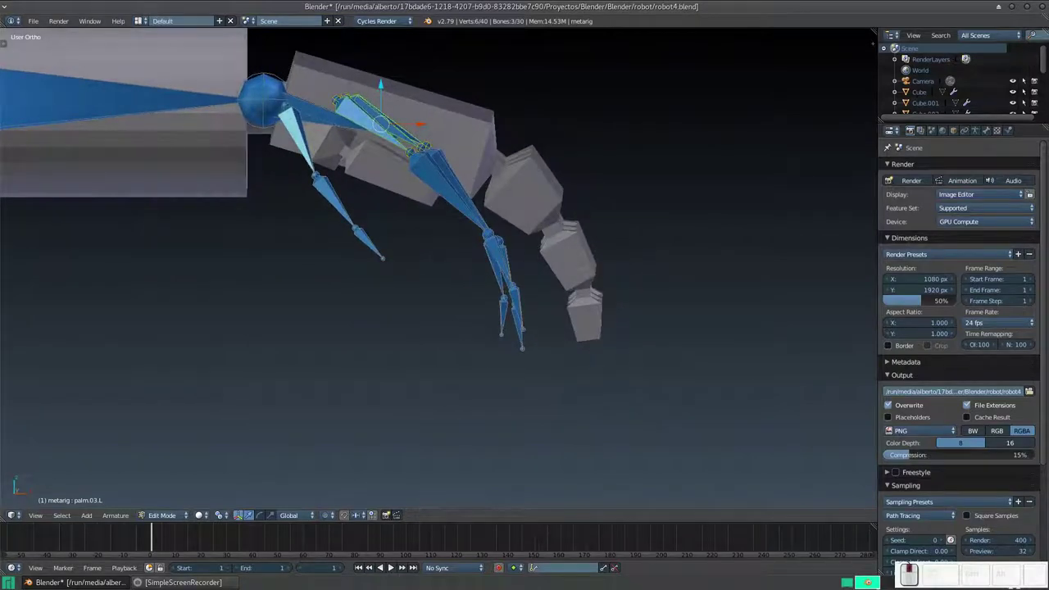
key("KP_1")
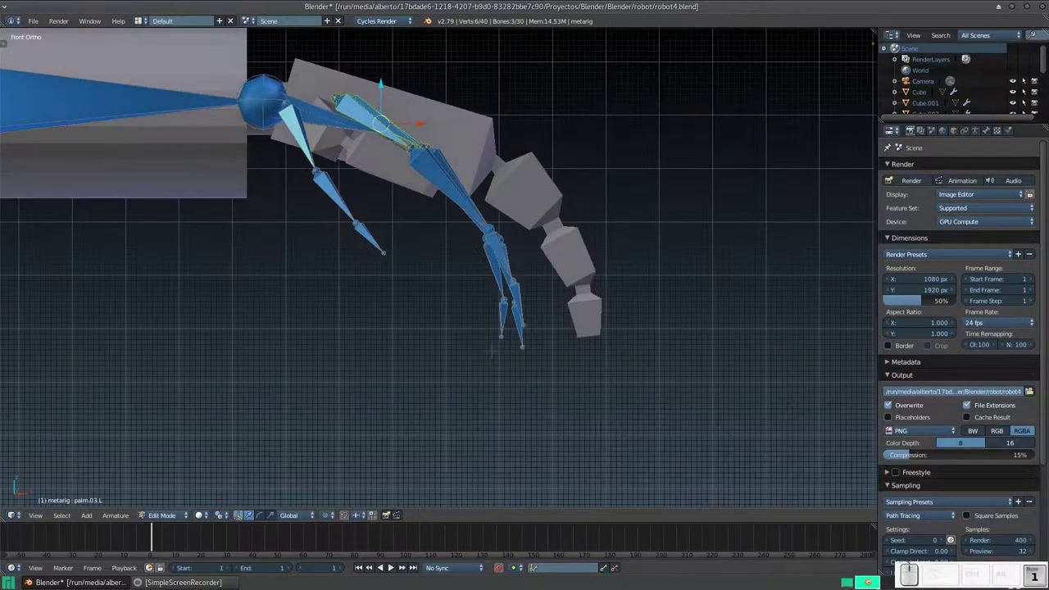
key("a")
key("b")
left_click_drag(503, 270, 577, 404)
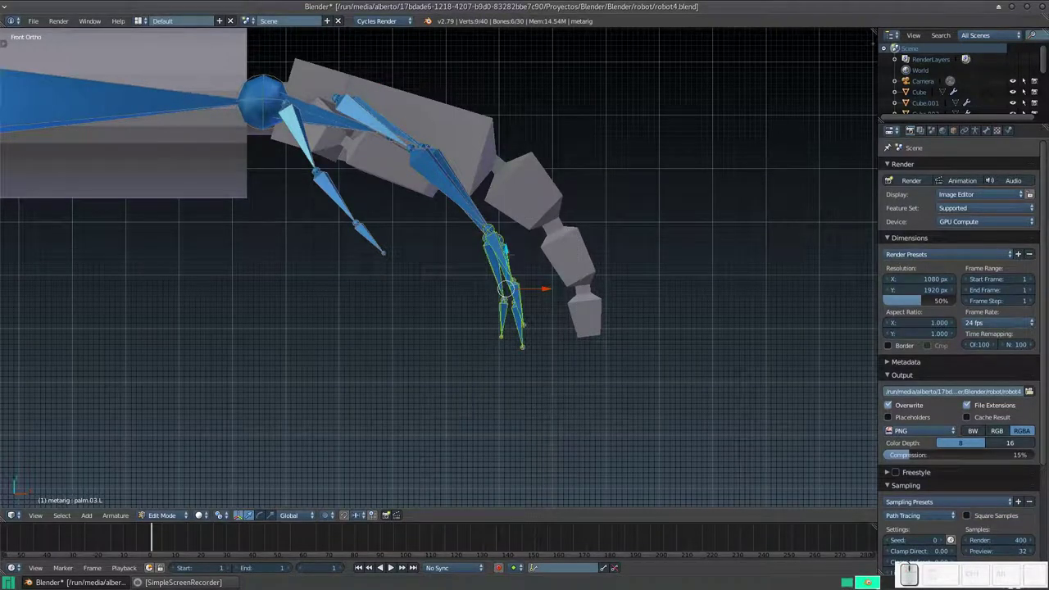
key("g")
key("z")
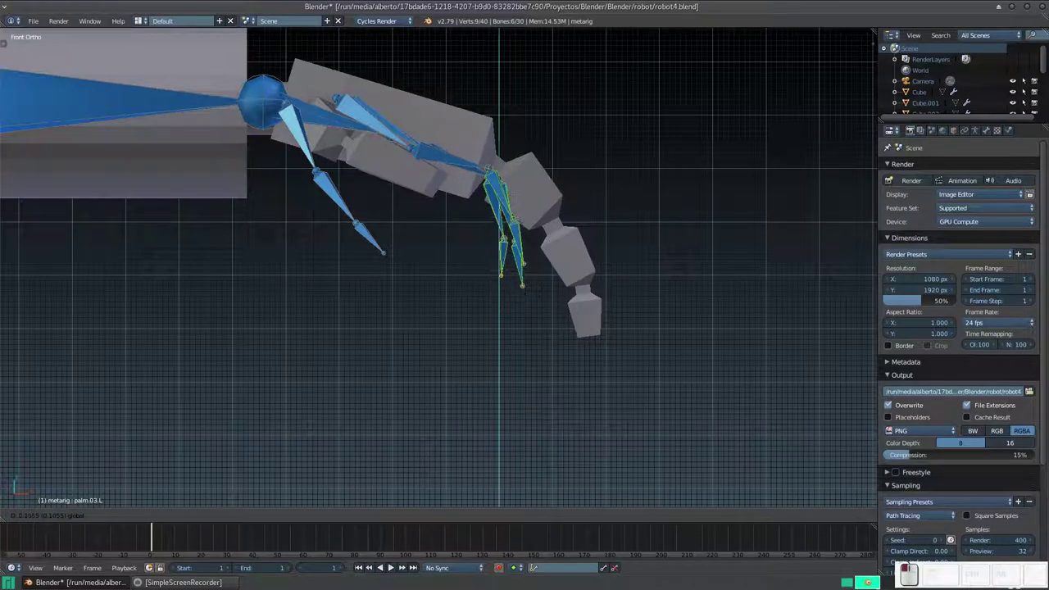
key("x")
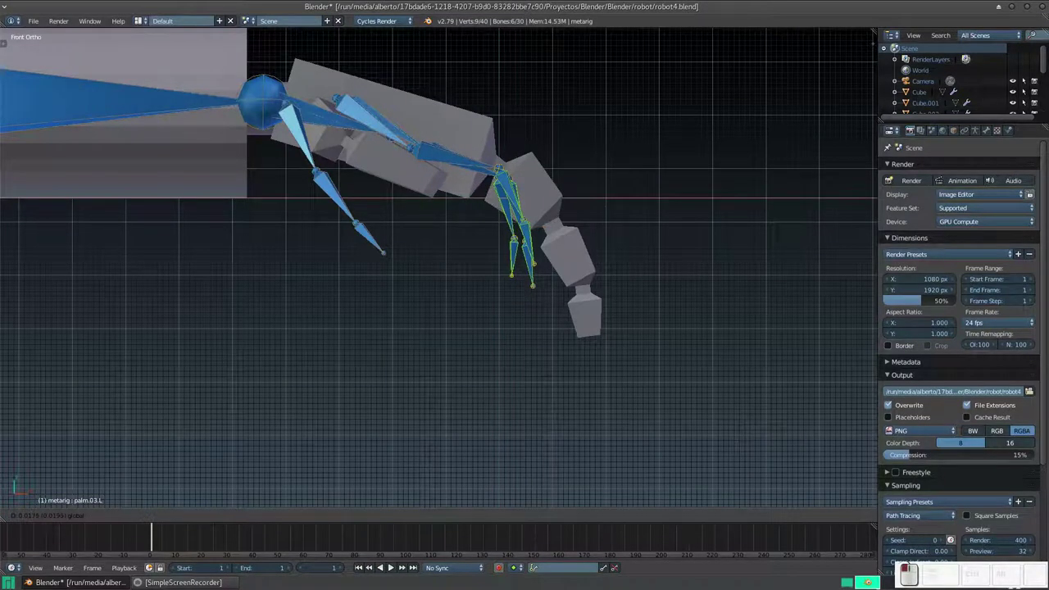
left_click(517, 230)
scroll(516, 229, "up", 1)
scroll(517, 230, "up", 1)
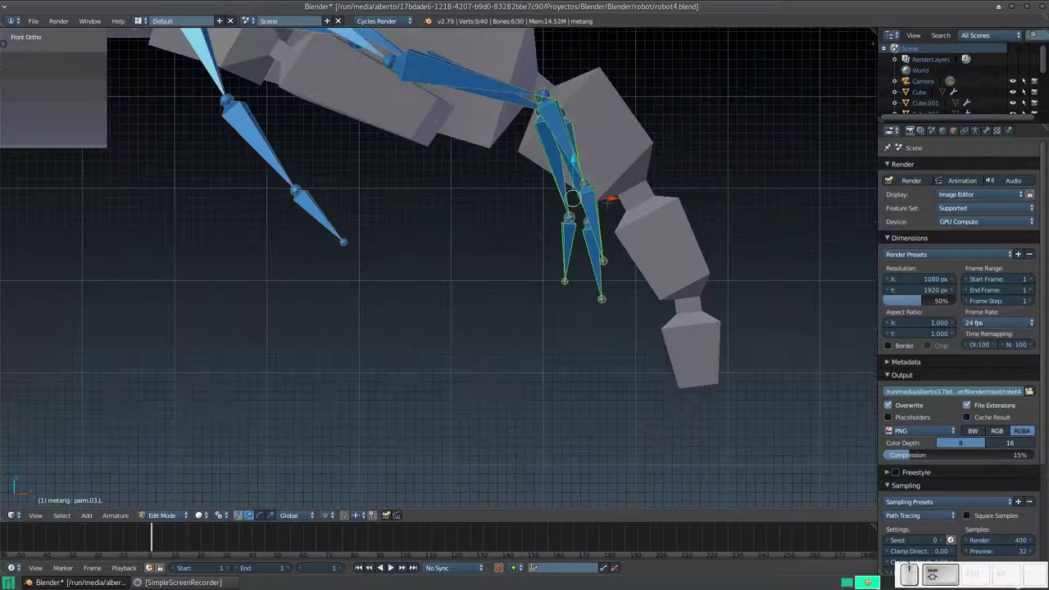
scroll(516, 230, "up", 2)
- Try repositioning the index finger joint, then undo back to the earlier finger pose
right_click(528, 224)
middle_click_drag(528, 225, 394, 270)
key("KP_1")
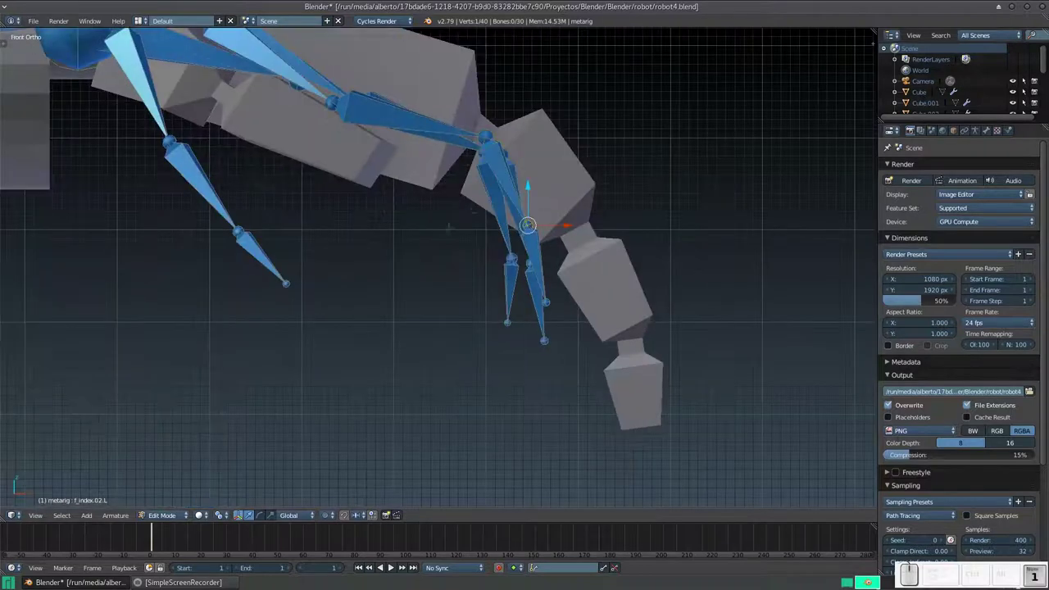
left_click_drag(565, 225, 607, 226)
key("g")
key("z")
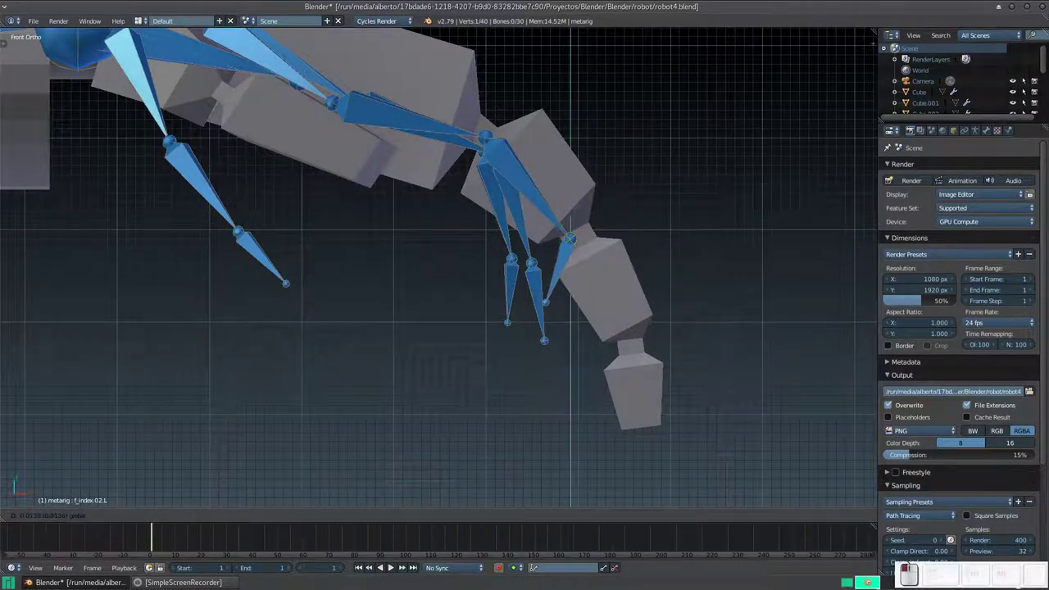
scroll(439, 267, "down", 1)
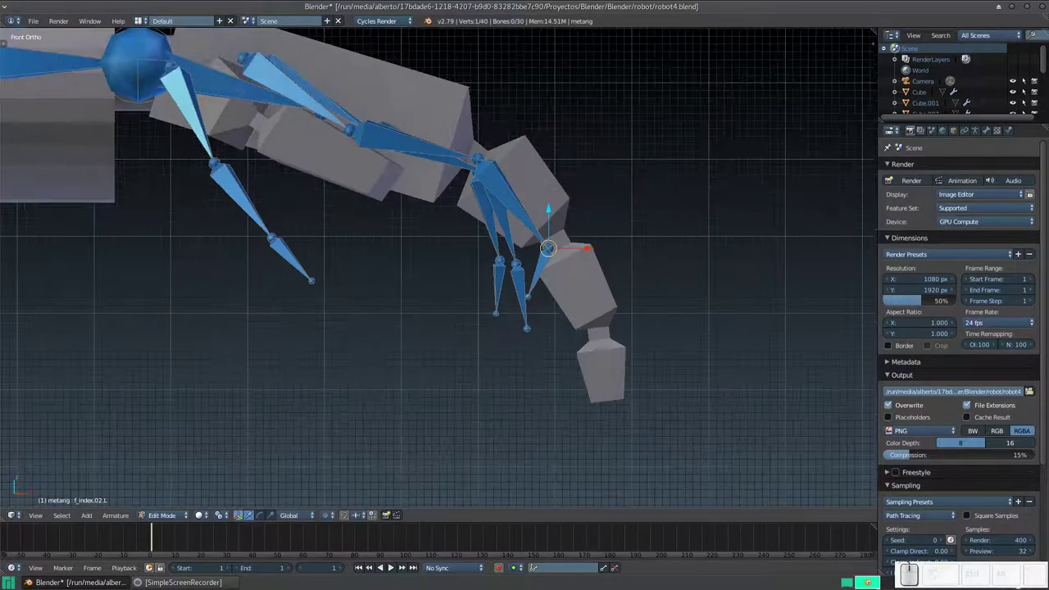
right_click(477, 158)
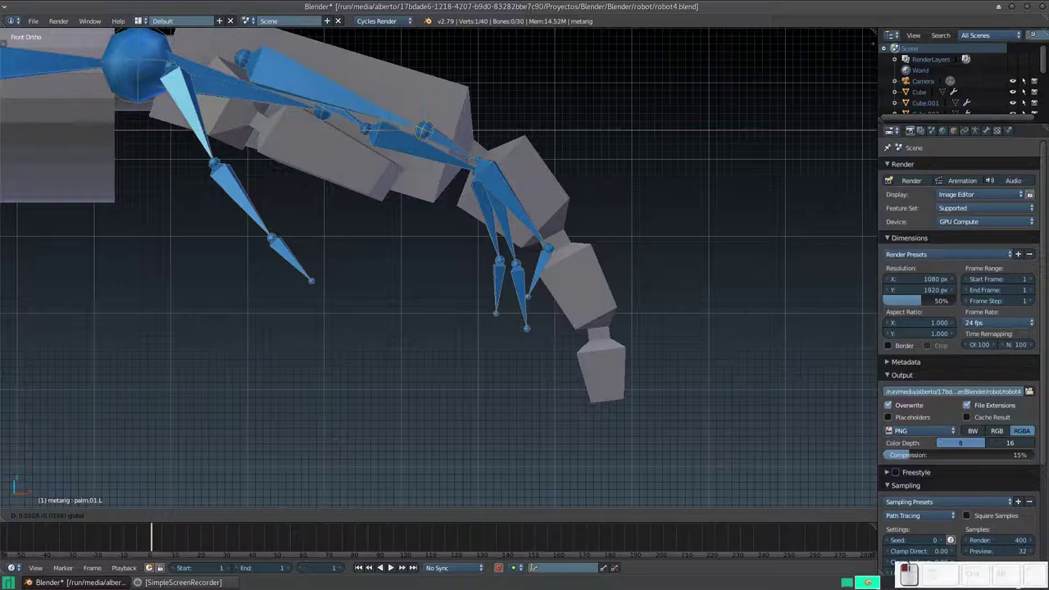
key("ctrl+z")
right_click(503, 244, "ctrl")
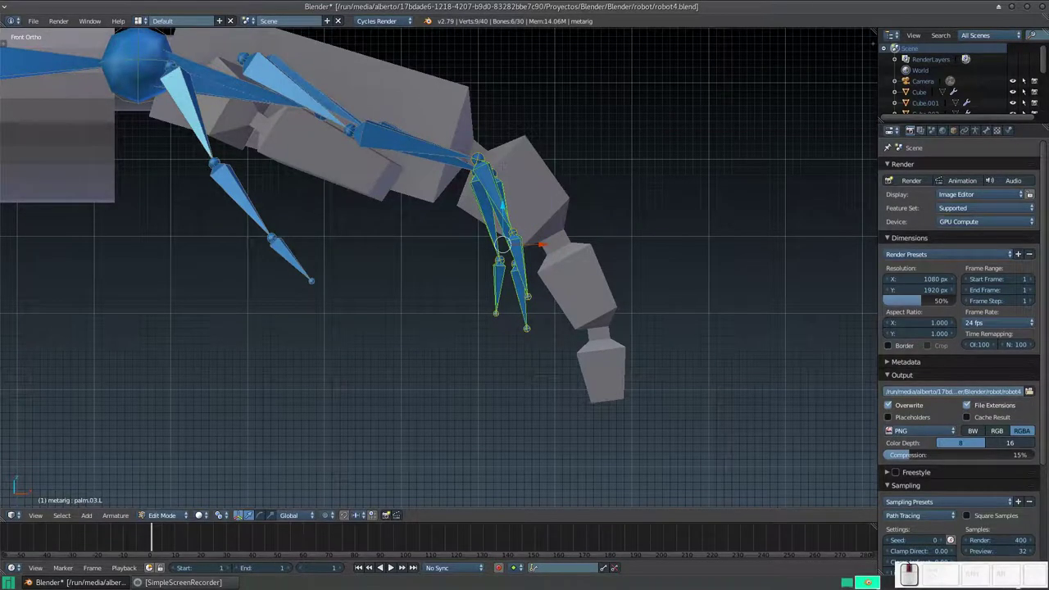
middle_click_drag(503, 244, 492, 245)
key("ctrl+z")
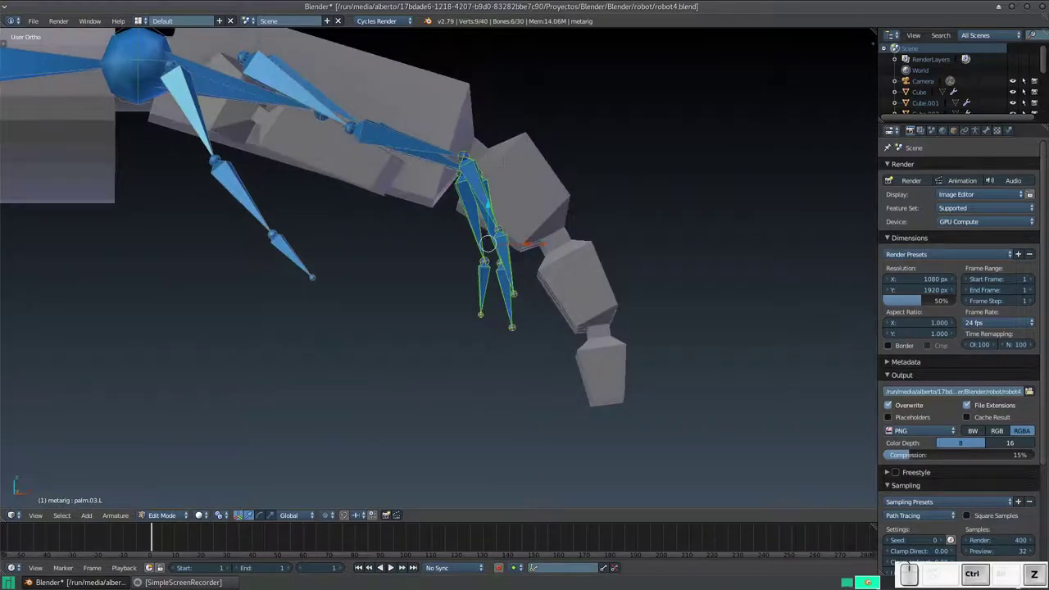
key("ctrl+z")
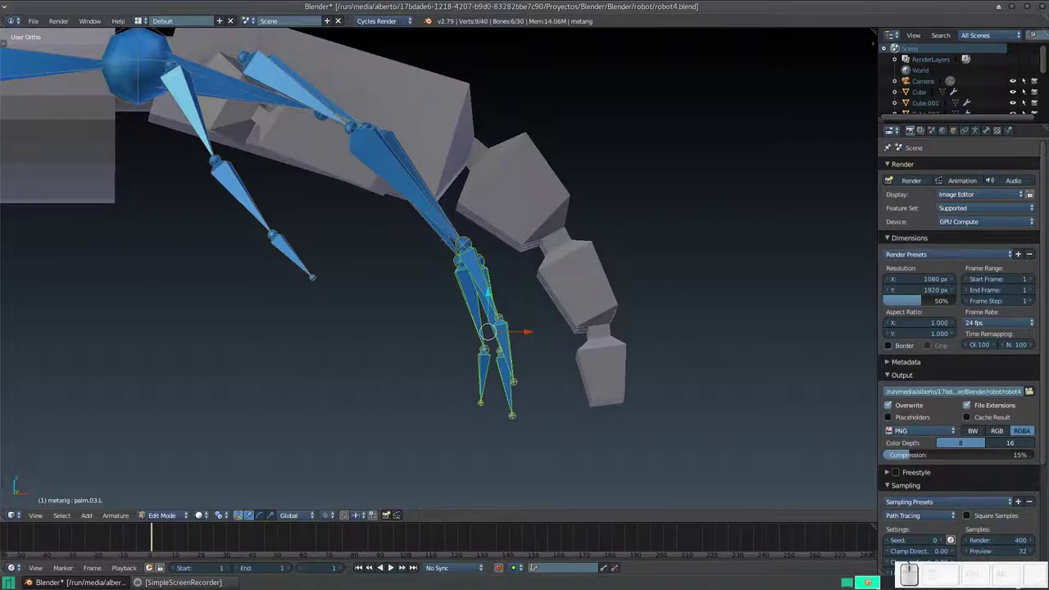
- Box-select the finger bones and slide them right and down onto the robot finger
key("b")
mouse_move(378, 86)
left_mouse_down()
mouse_move(479, 279)
mouse_move(333, 86)
left_mouse_up()
key("b")
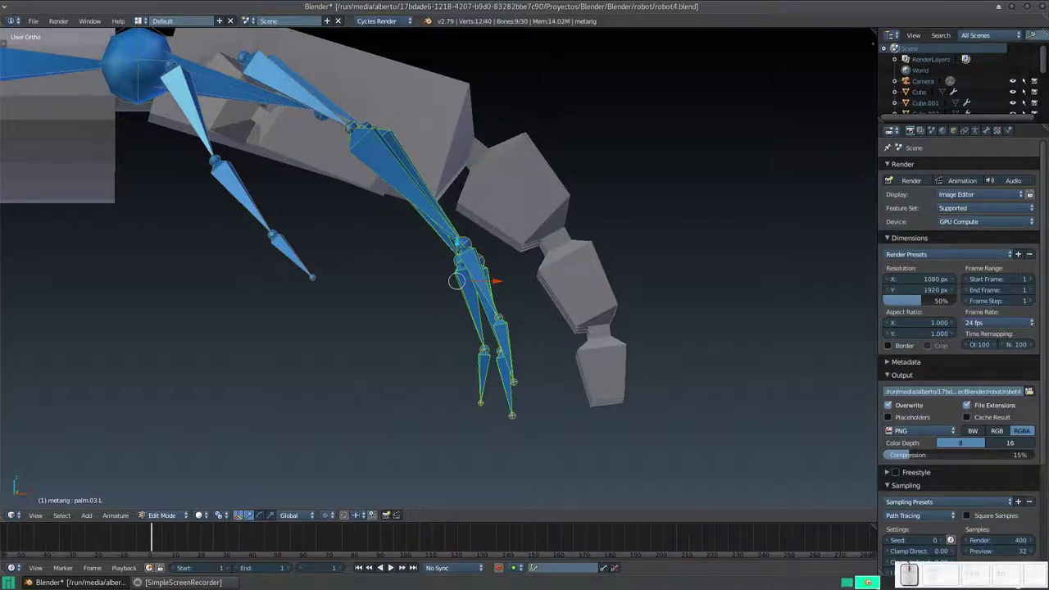
left_click_drag(496, 281, 614, 281)
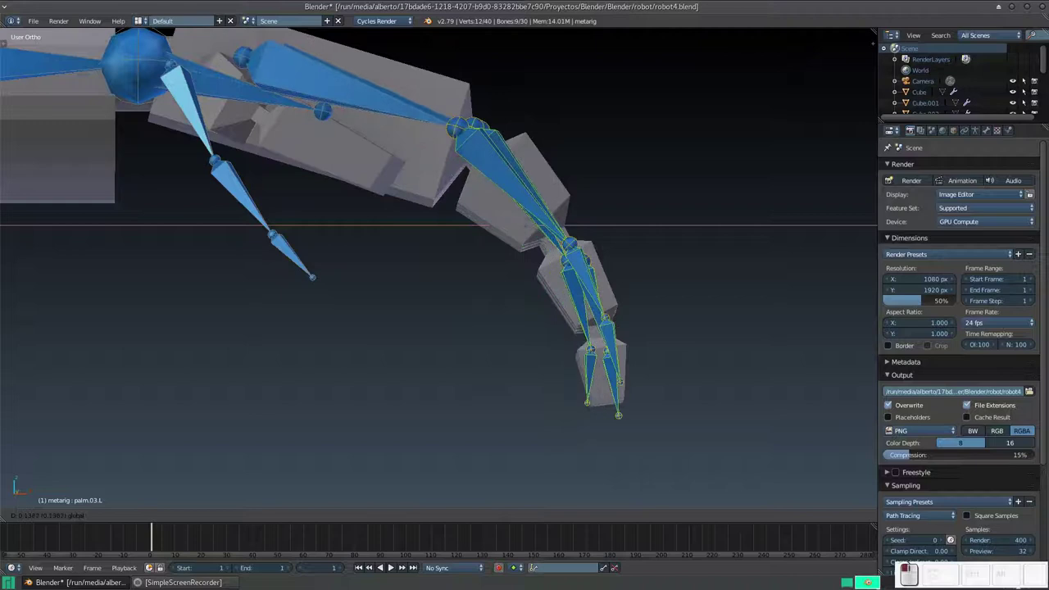
key("g")
key("z")
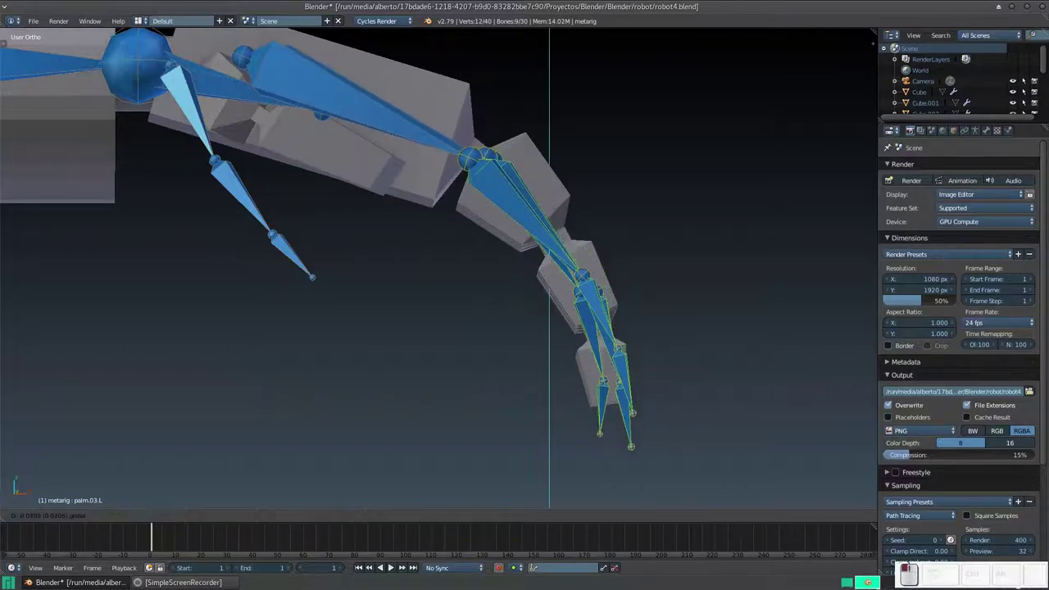
key("Return")
- Reselect the finger bones, raise them along Z and shift them left along X
key("a")
key("b")
left_click_drag(673, 474, 562, 230)
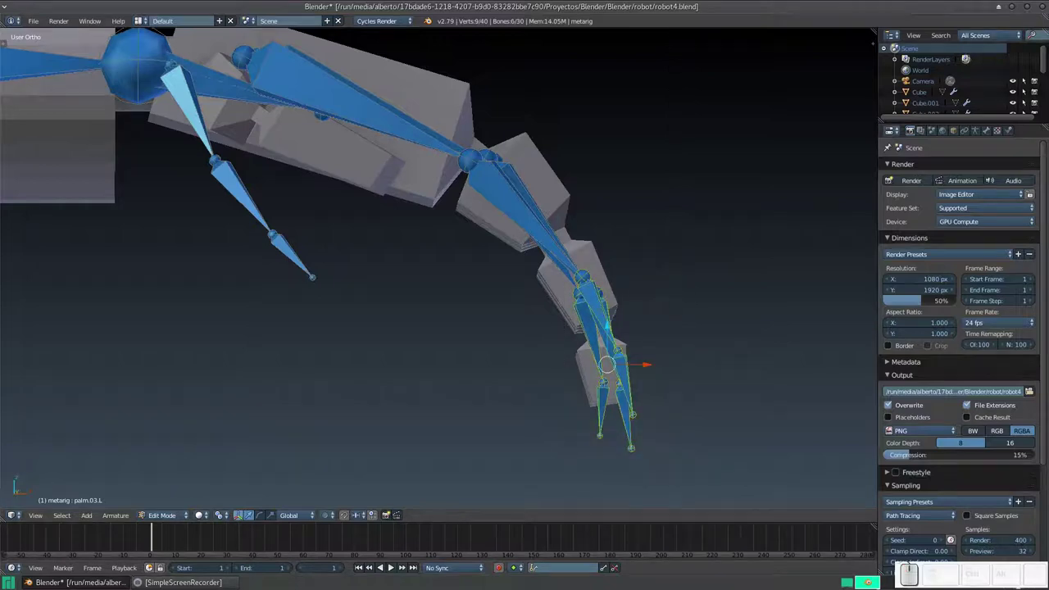
key("g")
key("z")
key("Return")
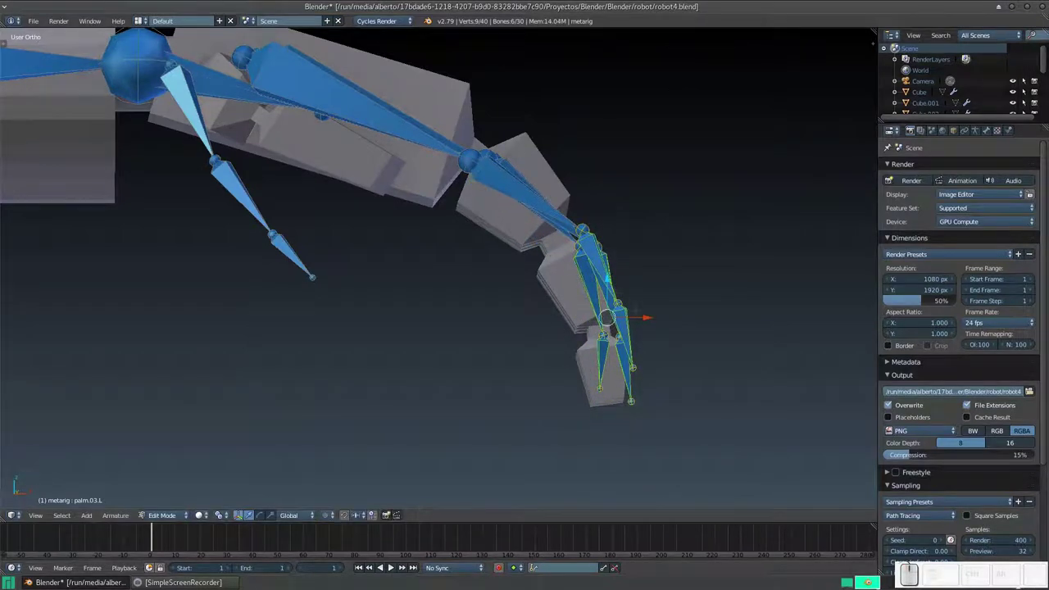
key("g")
key("x")
key("Return")
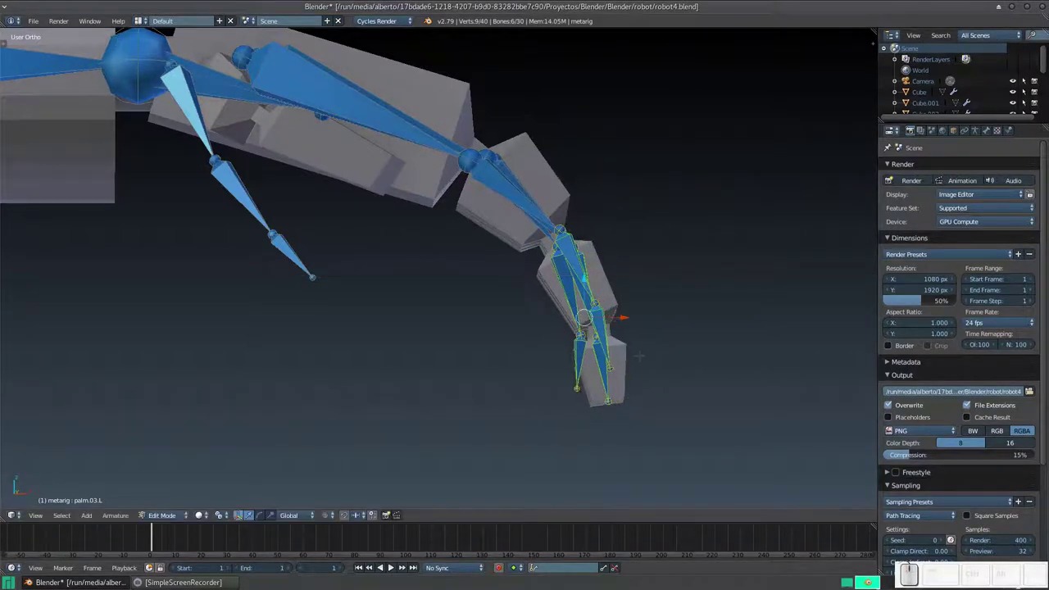
- Lower the three fingertip bones along Z into the robot's fingertip pieces
middle_click_drag(638, 356, 629, 317, "shift")
key("a")
left_click_drag(660, 426, 542, 251)
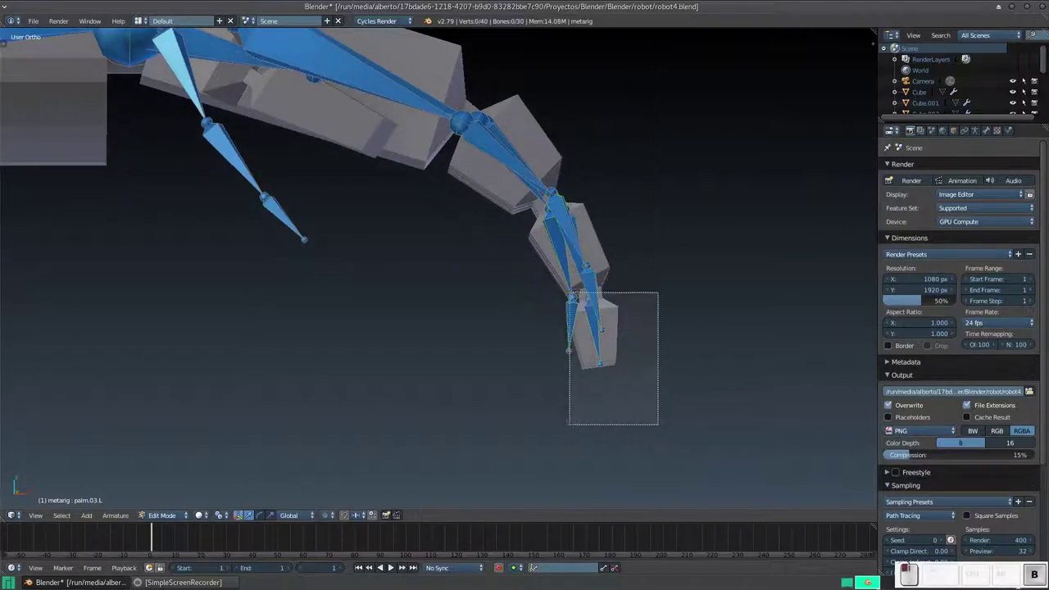
key("g")
key("z")
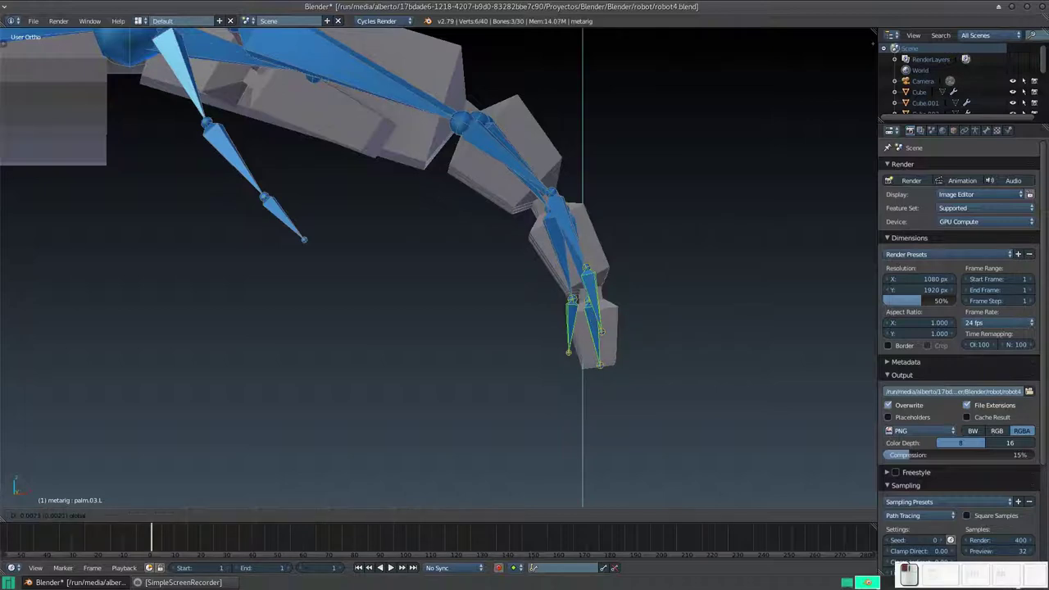
key("Return")
mouse_move(598, 344)
middle_mouse_down()
mouse_move(619, 353)
mouse_move(525, 410)
mouse_move(557, 385)
middle_mouse_up()
scroll(525, 369, "up", 3)
- Move the index finger's base joint along Y twice and then along Z into the robot finger
right_click(472, 279)
key("g")
key("y")
key("Return")
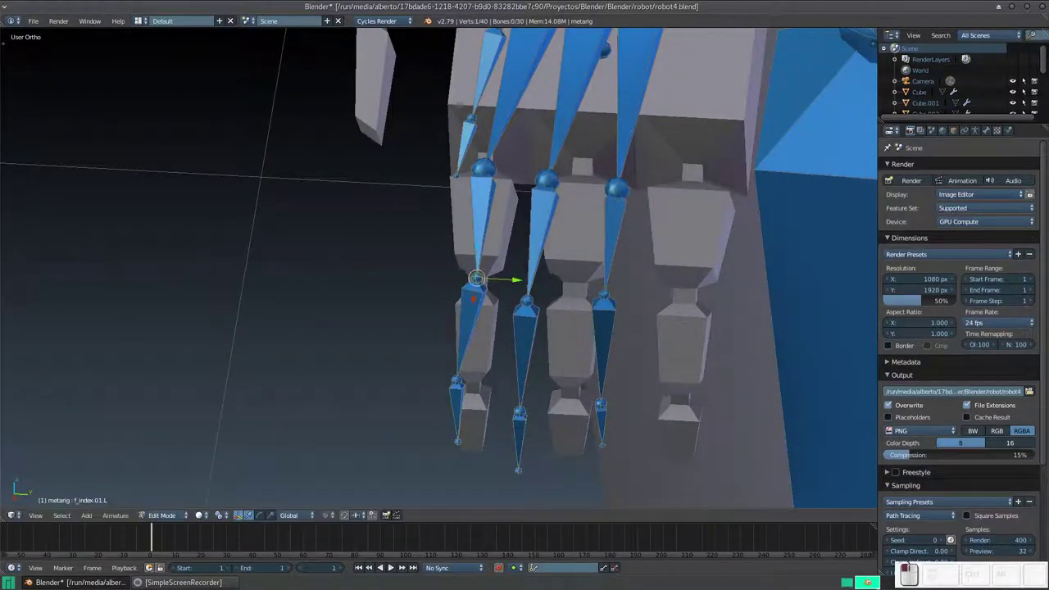
mouse_move(524, 344)
middle_mouse_down()
mouse_move(491, 328)
mouse_move(508, 311)
middle_mouse_up()
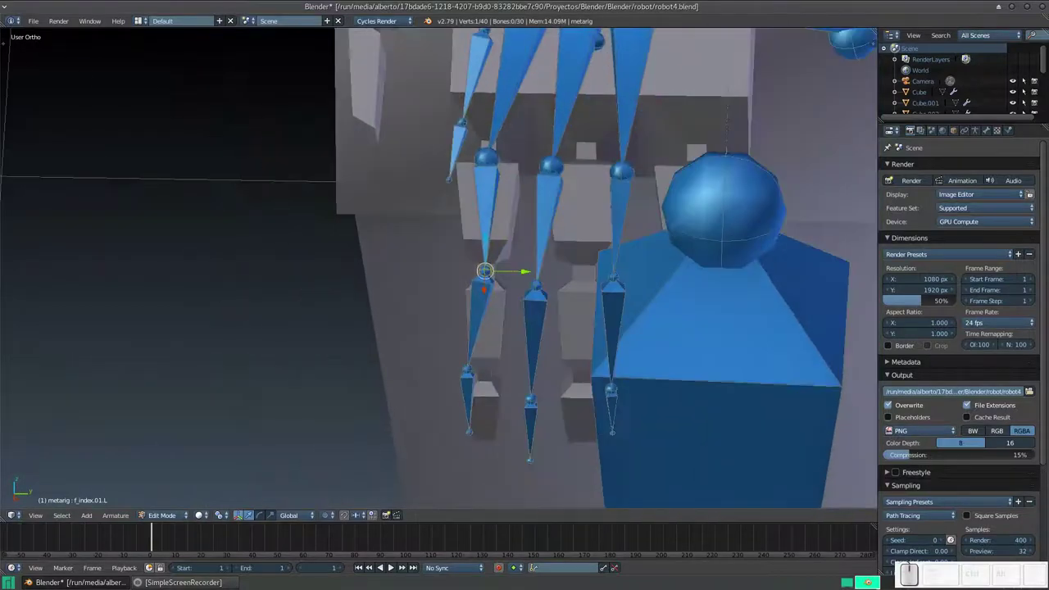
key("g")
key("y")
key("Return")
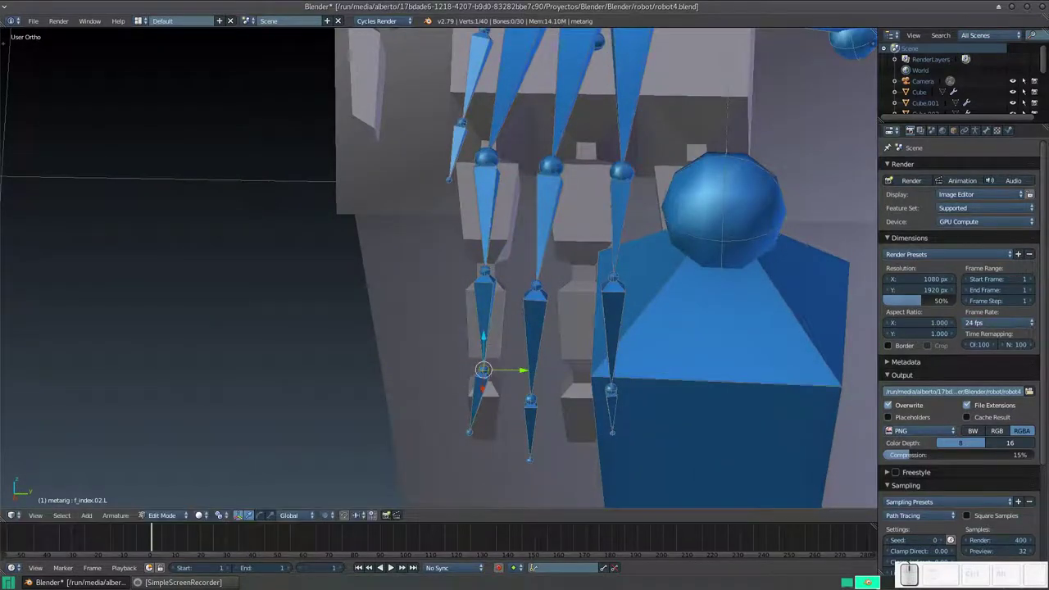
key("g")
key("z")
key("Return")
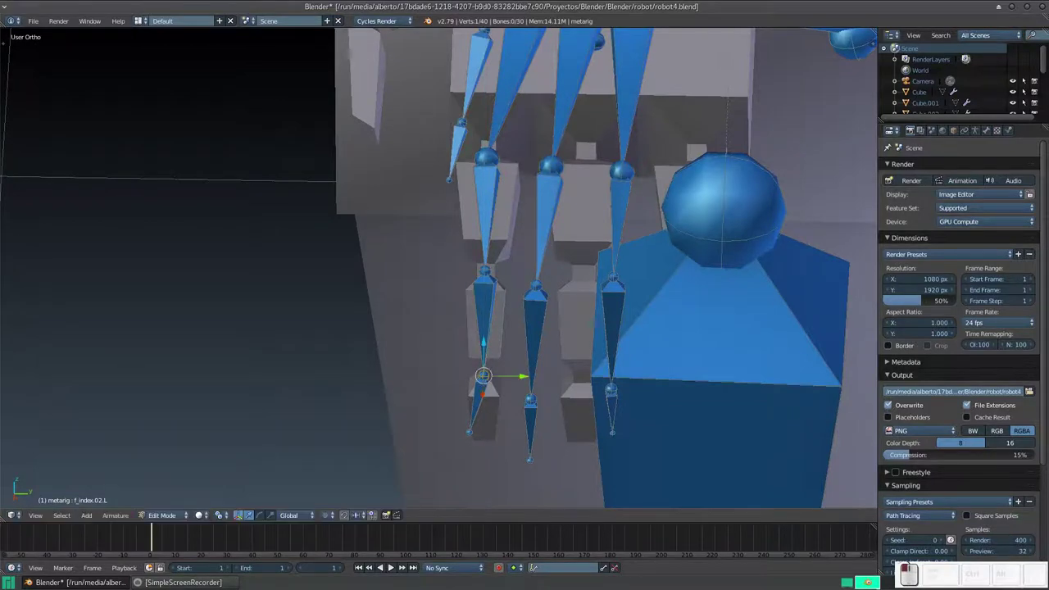
- Shift the index fingertip joint along Y to fit the robot fingertip
middle_click_drag(459, 328, 524, 246)
middle_click_drag(492, 311, 442, 339)
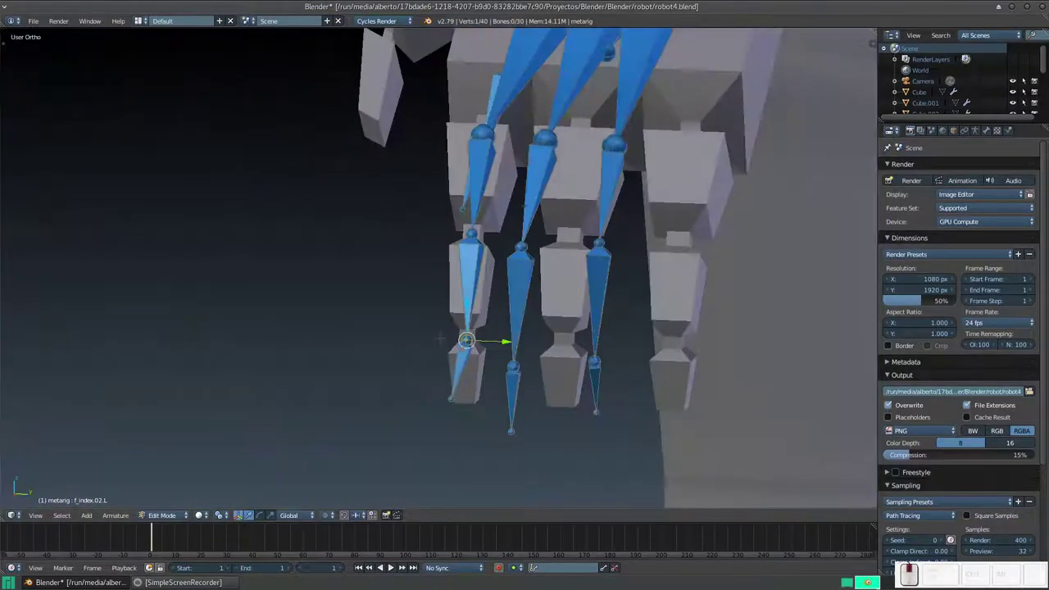
key("g")
key("y")
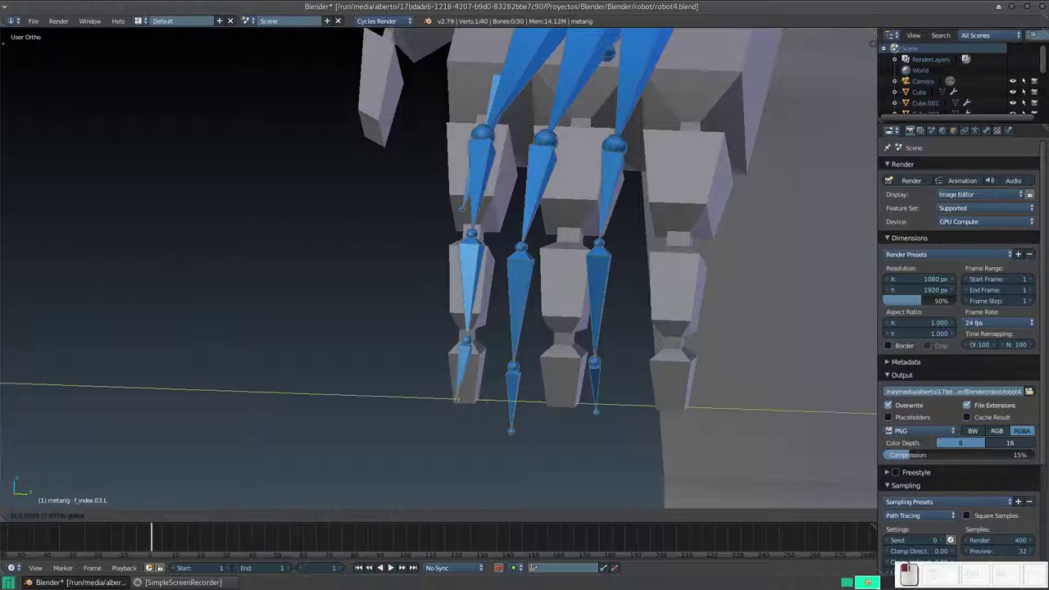
key("Return")
mouse_move(463, 399)
middle_mouse_down()
mouse_move(554, 332)
mouse_move(578, 341)
mouse_move(598, 314)
mouse_move(639, 305)
middle_mouse_up()
scroll(578, 341, "up", 2)
- Adjust the middle finger and palm joints vertically, undoing an accidental bone dissolve
right_click(463, 287)
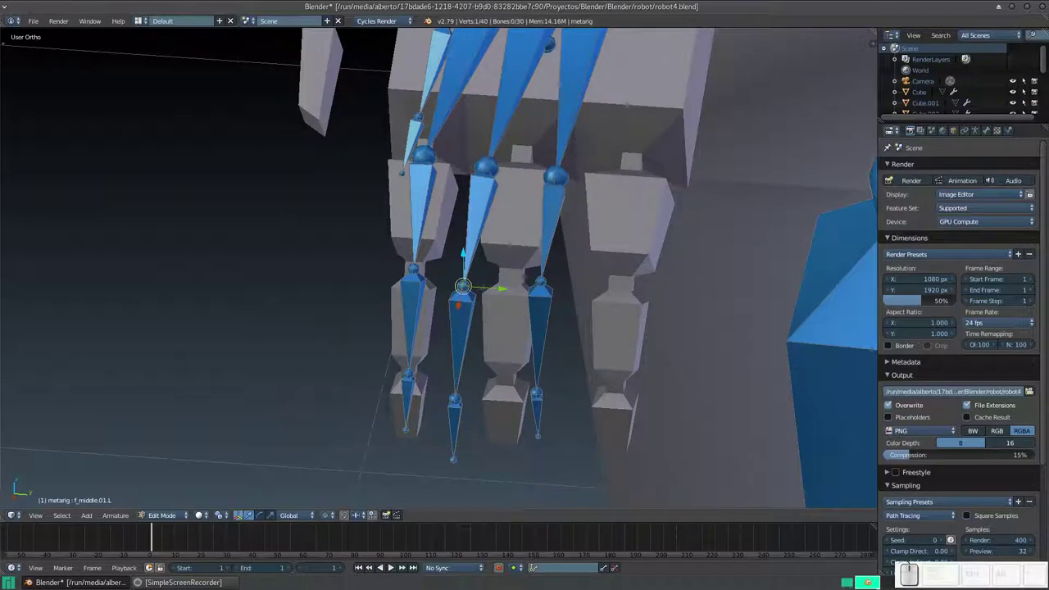
left_click_drag(463, 286, 504, 288)
key("g")
key("z")
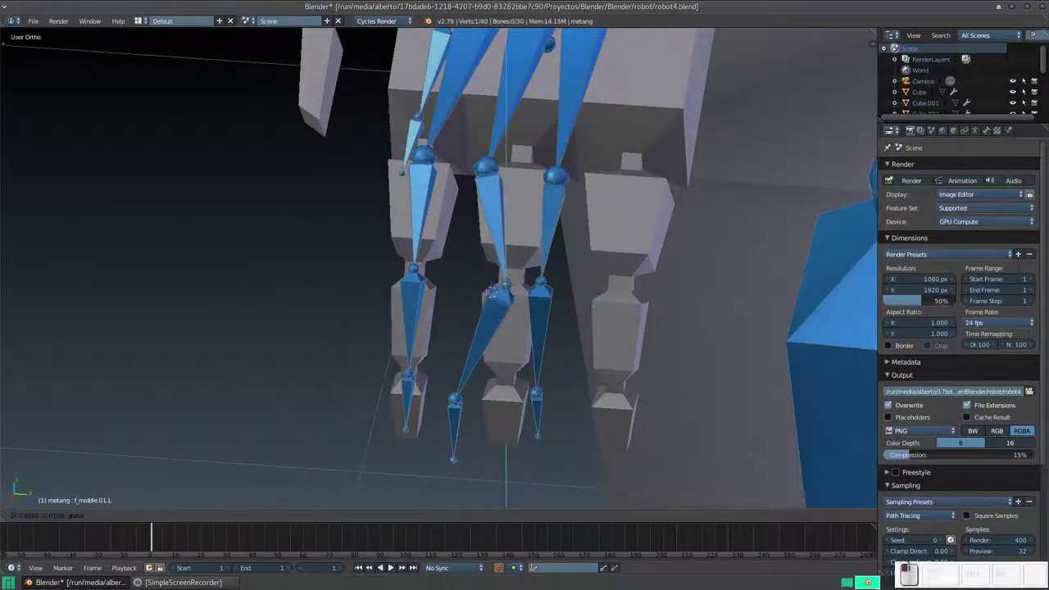
key("Return")
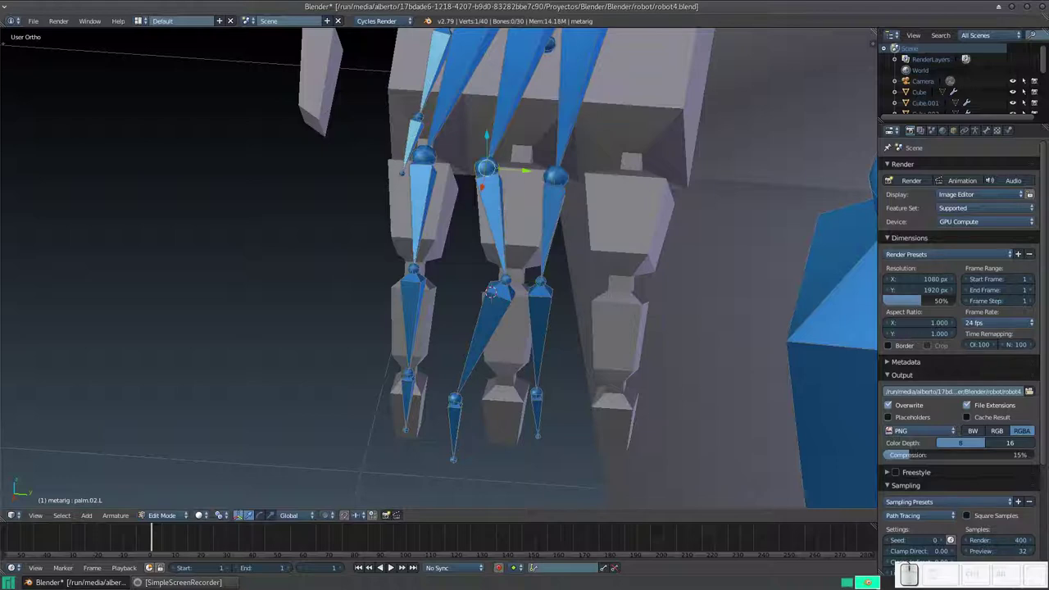
key("g")
key("z")
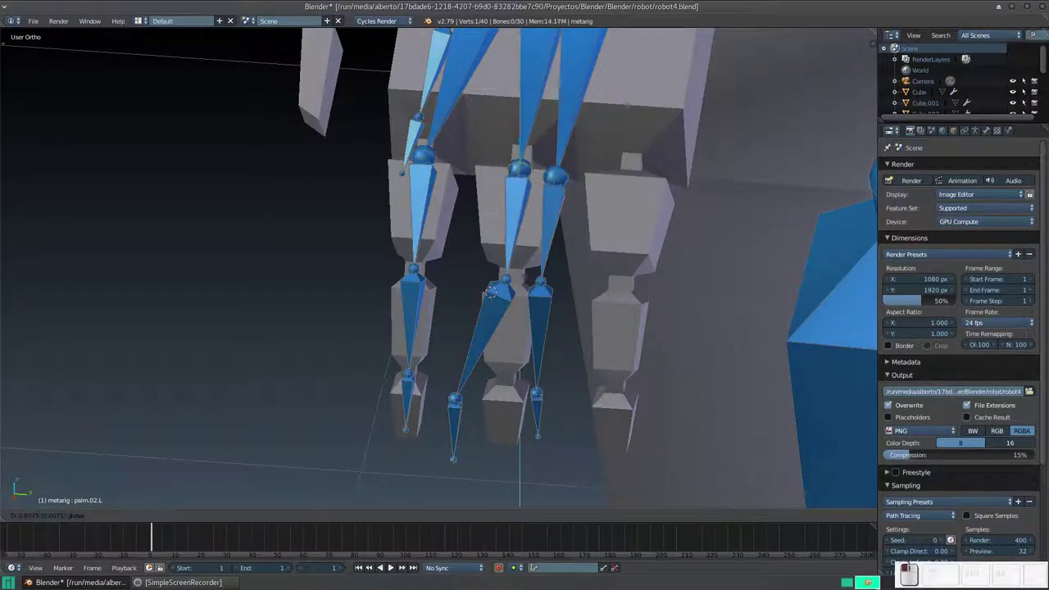
key("Return")
key("ctrl+x")
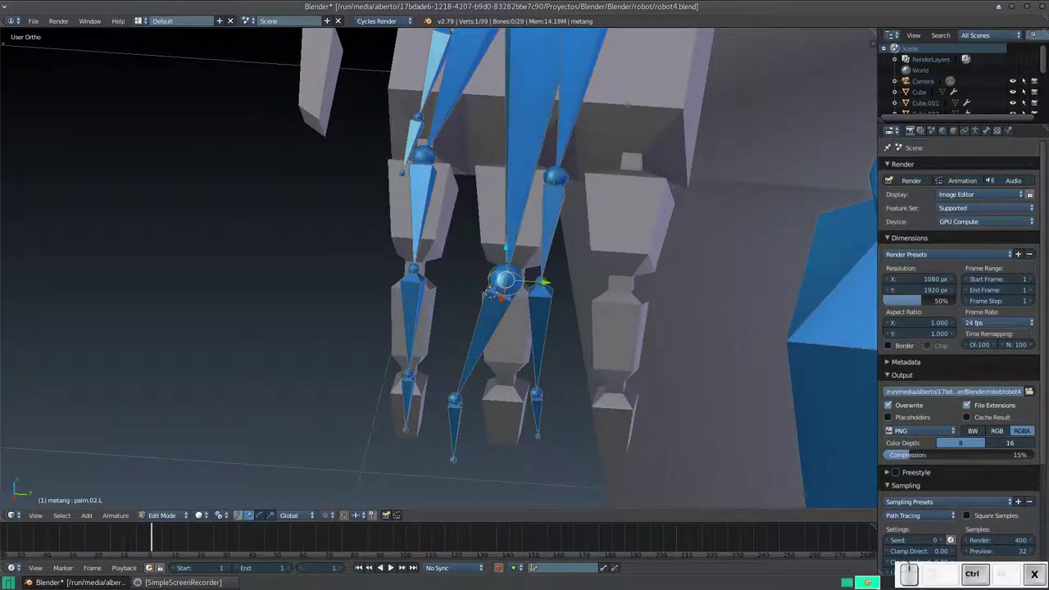
key("ctrl+z")
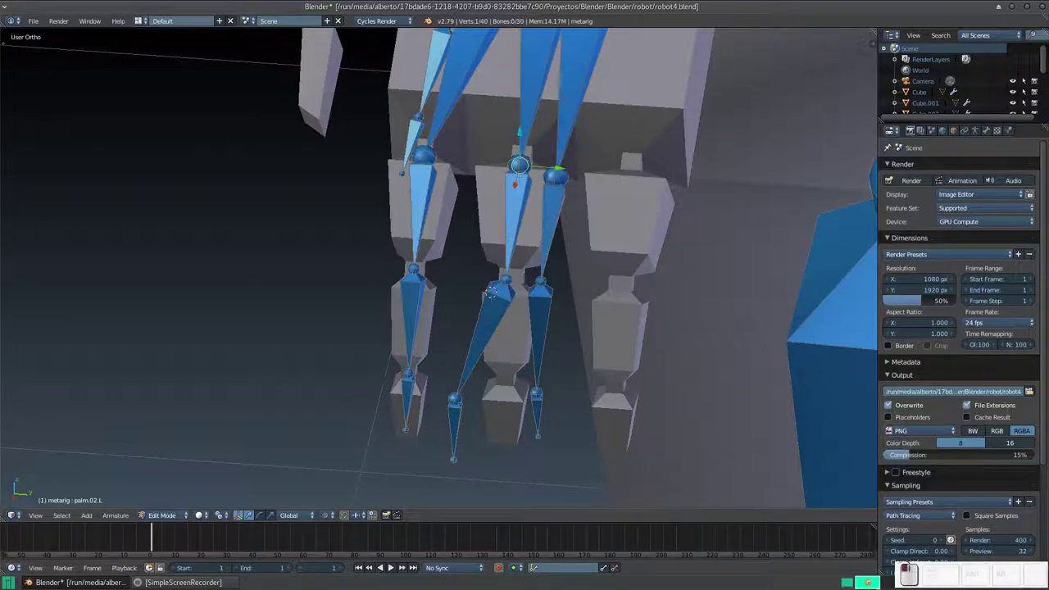
- Check front and side views, then slide the middle finger joint and fingertip right
mouse_move(491, 270)
middle_mouse_down()
mouse_move(558, 180)
mouse_move(525, 279)
middle_mouse_up()
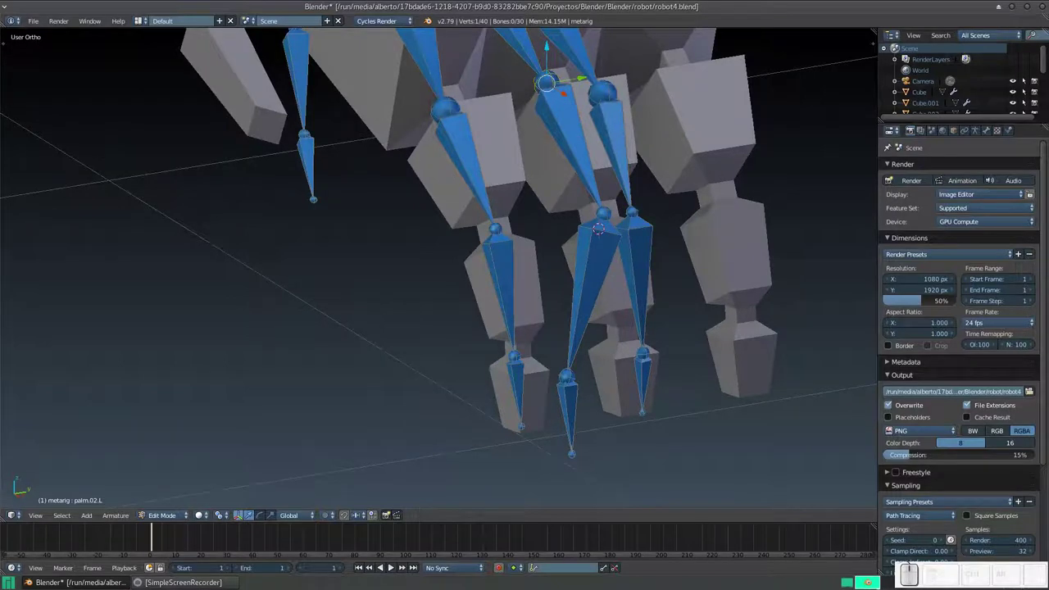
key("KP_1")
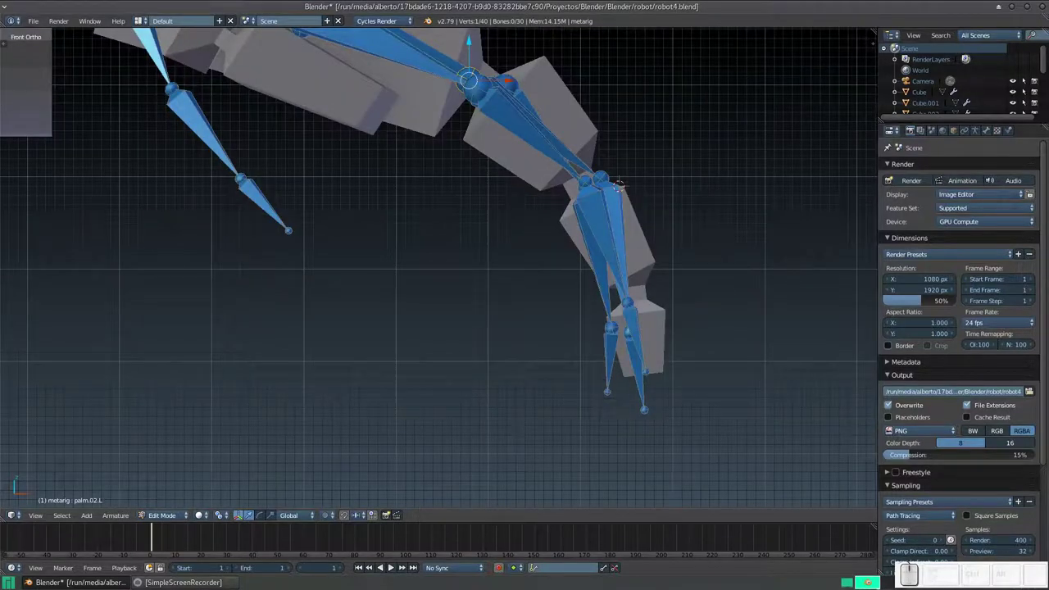
key("KP_3")
middle_click_drag(508, 245, 467, 233)
mouse_move(492, 342)
left_mouse_down()
mouse_move(550, 342)
mouse_move(517, 303)
left_mouse_up()
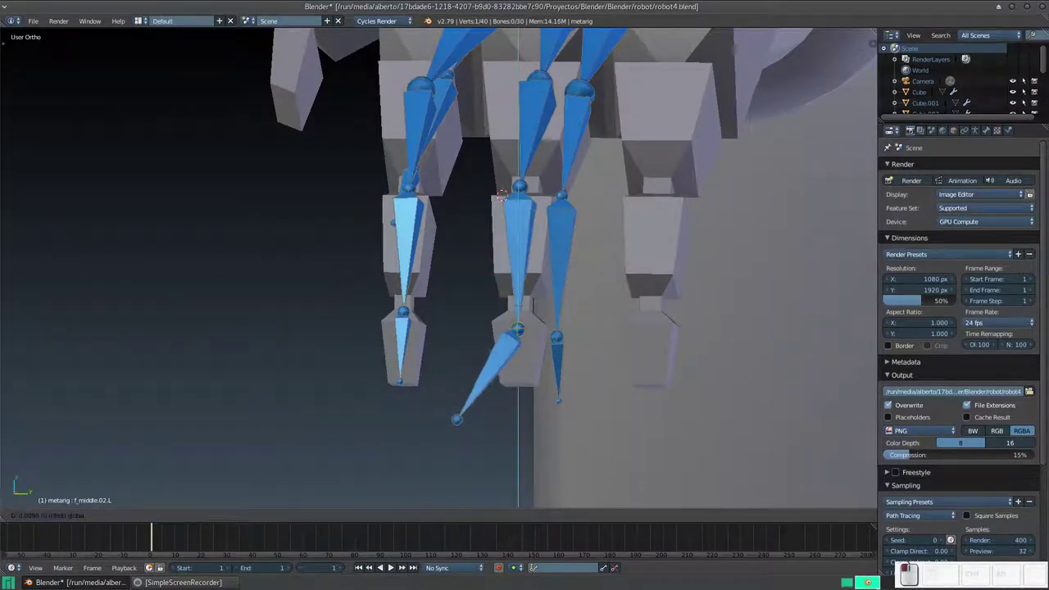
left_click_drag(496, 420, 555, 419)
middle_click_drag(554, 419, 600, 374)
mouse_move(639, 190)
middle_mouse_down()
mouse_move(506, 208)
mouse_move(533, 188)
mouse_move(450, 320)
mouse_move(434, 410)
middle_mouse_up()
- Lower the middle fingertip along Z and move the palm bone's tail joint up onto the ring finger base
key("g")
key("z")
left_click(505, 208)
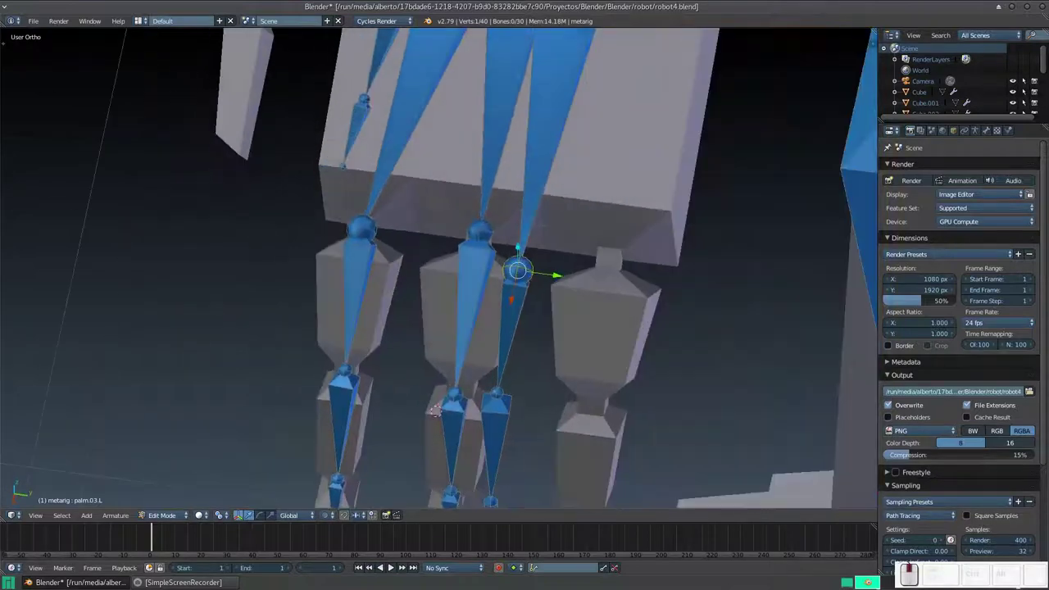
key("g")
key("Return")
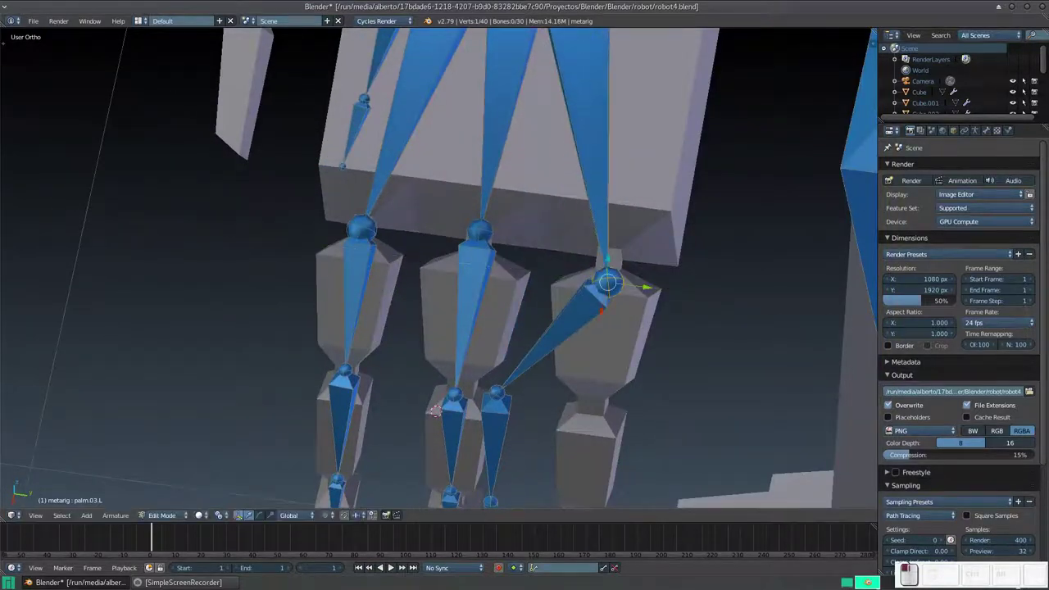
key("g")
key("Return")
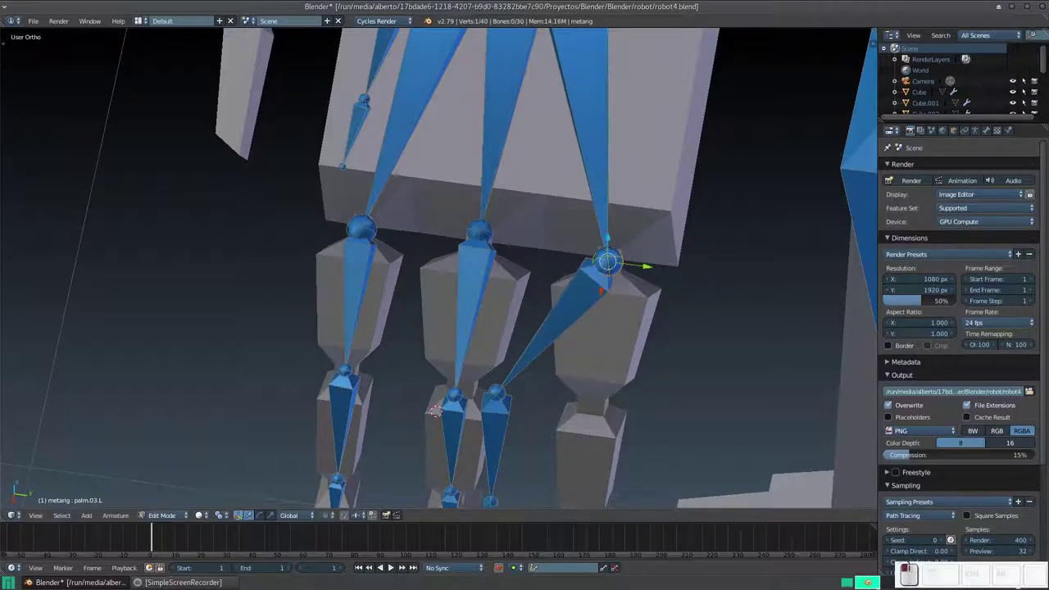
- Move the ring finger bone along Y and its joint to the right
key("g")
key("y")
key("Return")
middle_click_drag(492, 368, 492, 287)
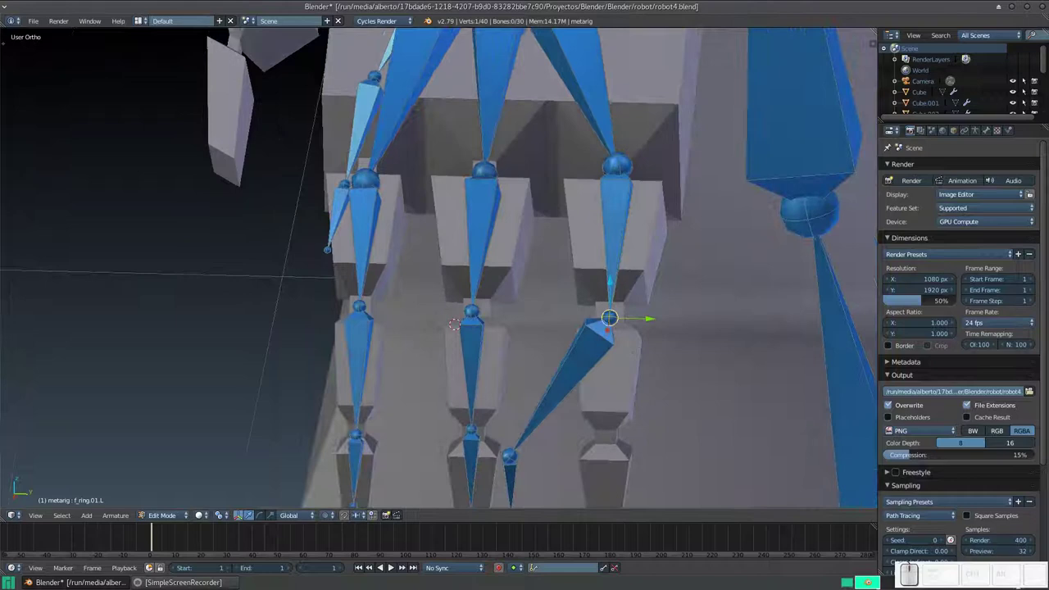
key("g")
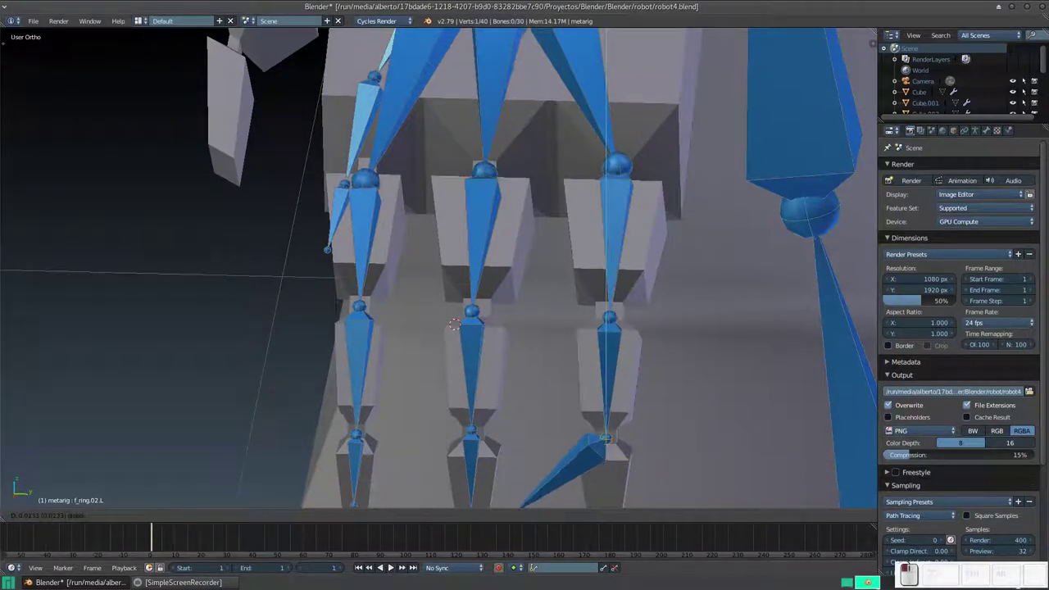
key("Return")
middle_click_drag(443, 328, 456, 209, "shift")
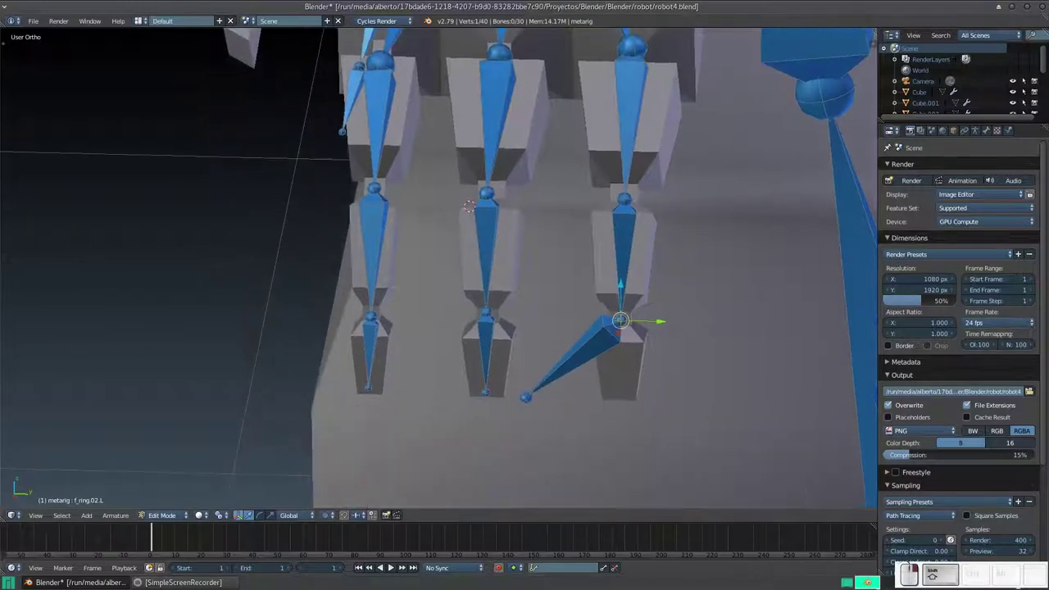
- Shift the ring fingertip bone f_ring.03.L along Y so it hangs inside the robot's third fingertip
right_click(525, 397)
key("g")
key("y")
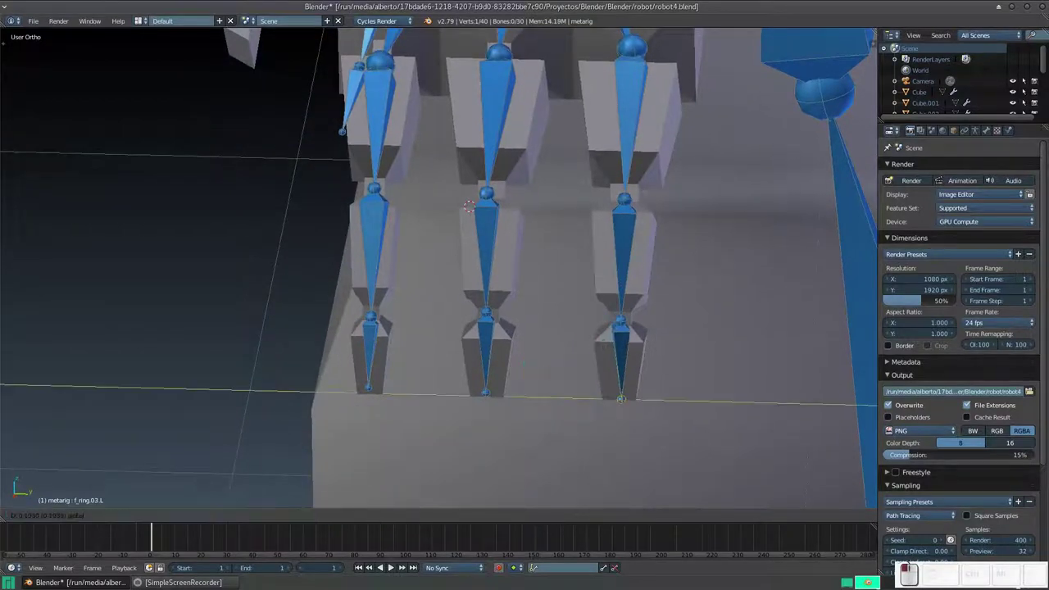
key("Return")
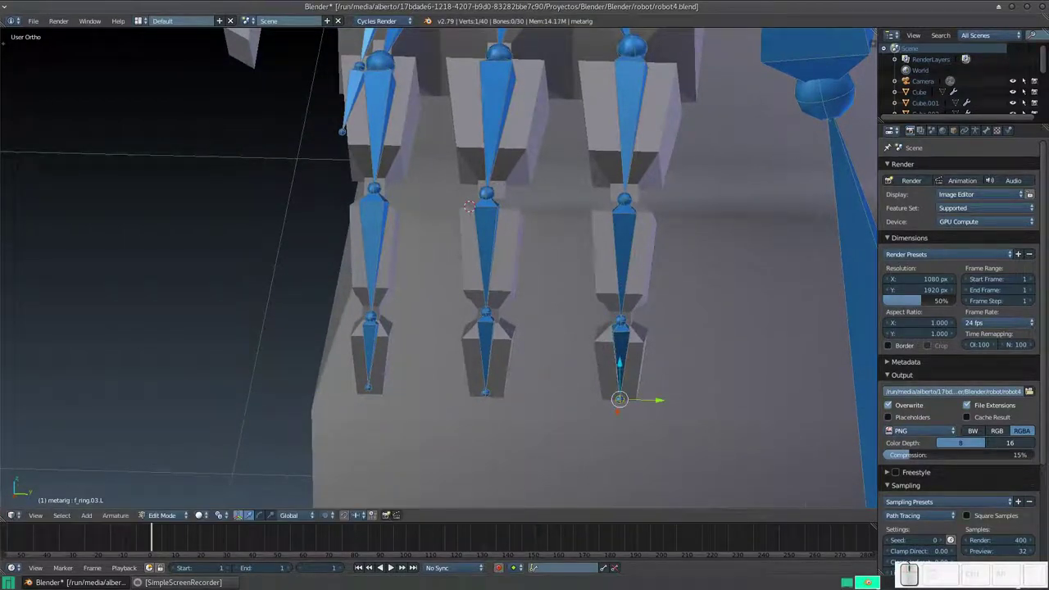
key("g")
key("y")
key("Escape")
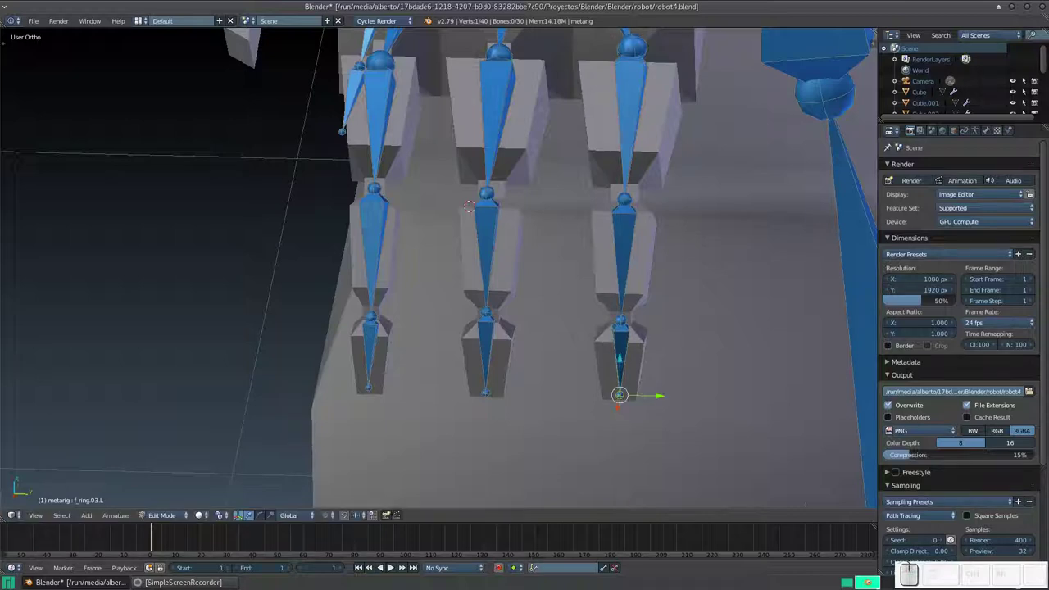
key("g")
key("z")
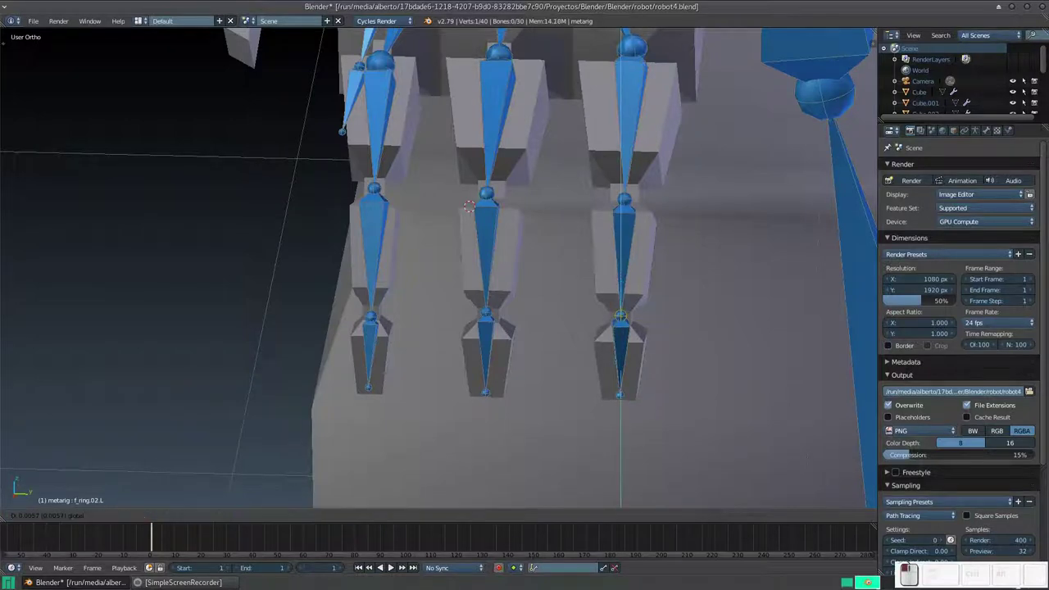
key("Escape")
mouse_move(491, 245)
middle_mouse_down()
mouse_move(558, 214)
mouse_move(655, 188)
middle_mouse_up()
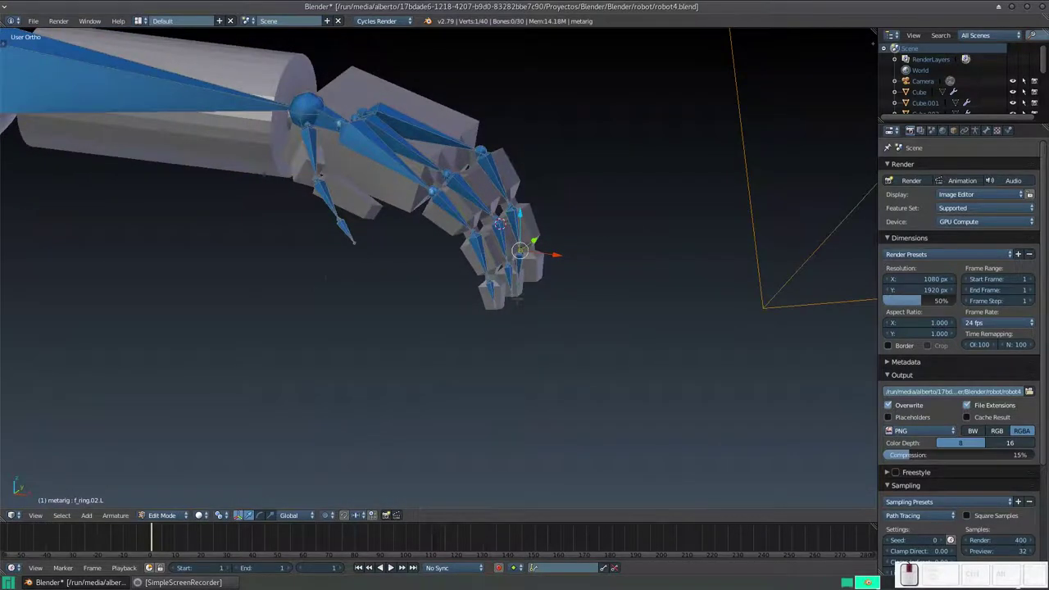
- Zoom in on the finger bones and adjust the middle finger joint
middle_click_drag(327, 281, 270, 385)
scroll(361, 297, "up", 1)
scroll(361, 291, "up", 2)
mouse_move(359, 283)
middle_mouse_down()
mouse_move(354, 270)
mouse_move(340, 290)
middle_mouse_up()
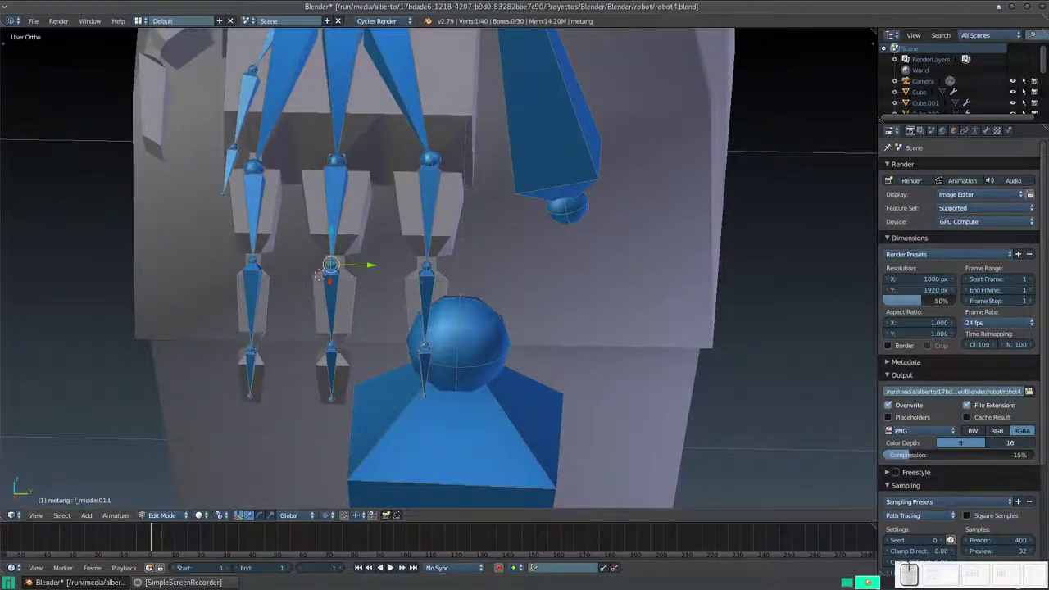
key("g")
key("Escape")
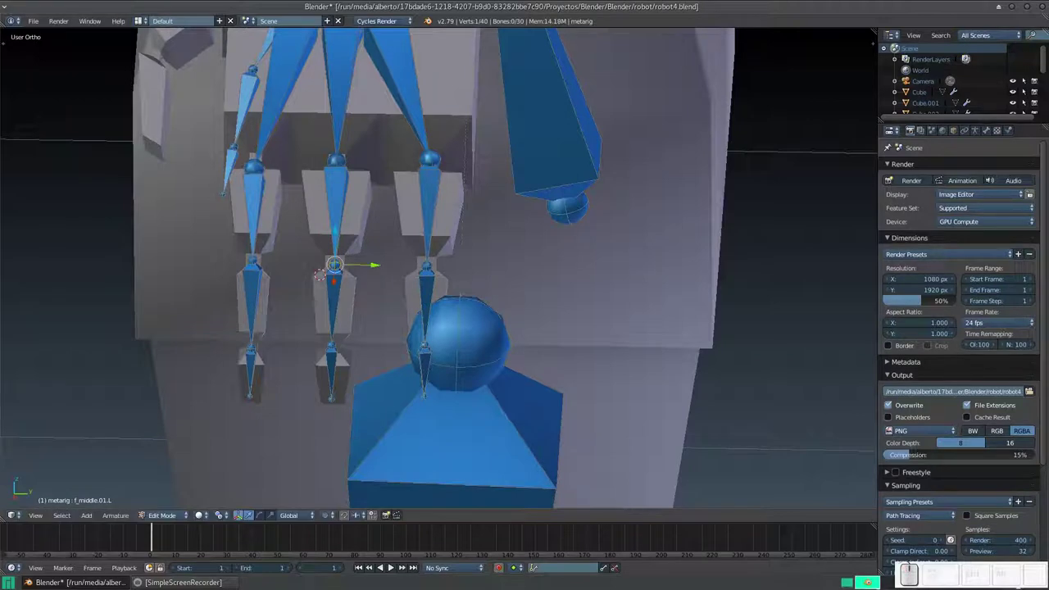
- Move the ring finger tip vertically and the ring finger joint along Y into the robot's ring finger
middle_click_drag(340, 290, 361, 279)
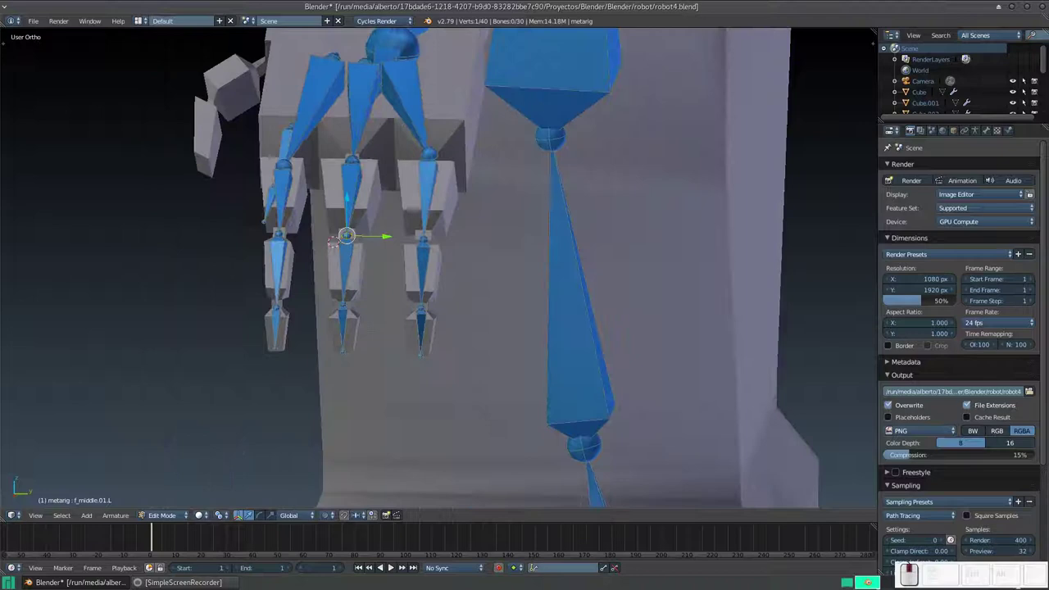
scroll(344, 287, "up", 2)
right_click(412, 391)
key("g")
key("z")
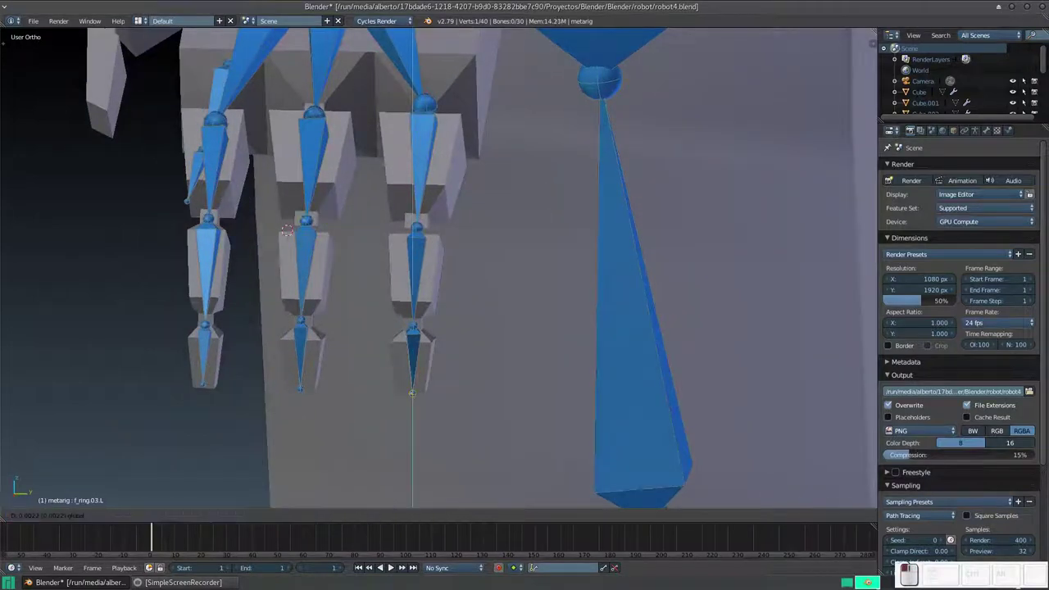
left_click(411, 391)
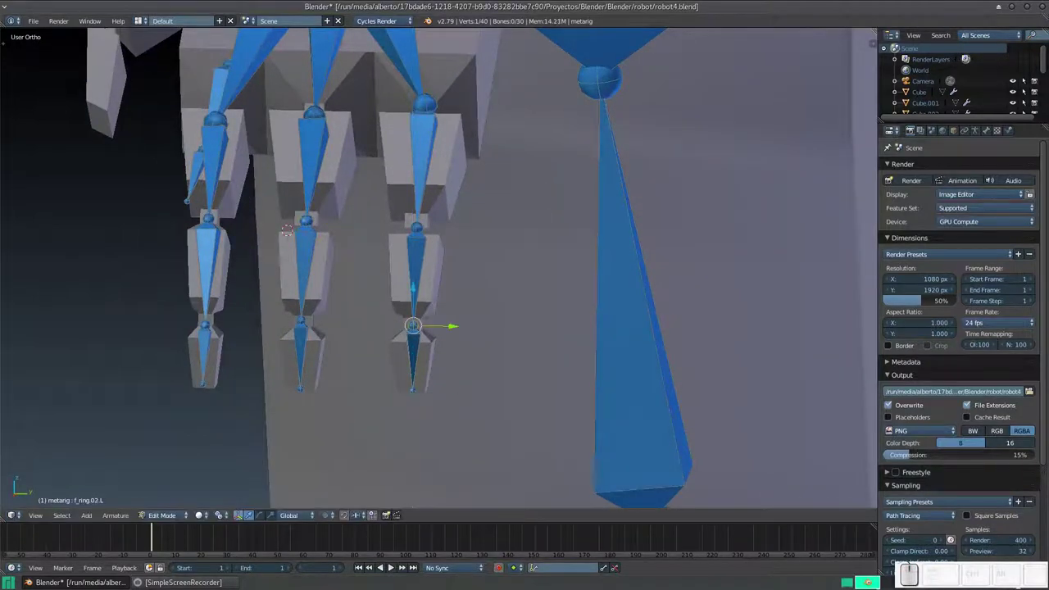
middle_click_drag(426, 311, 442, 295)
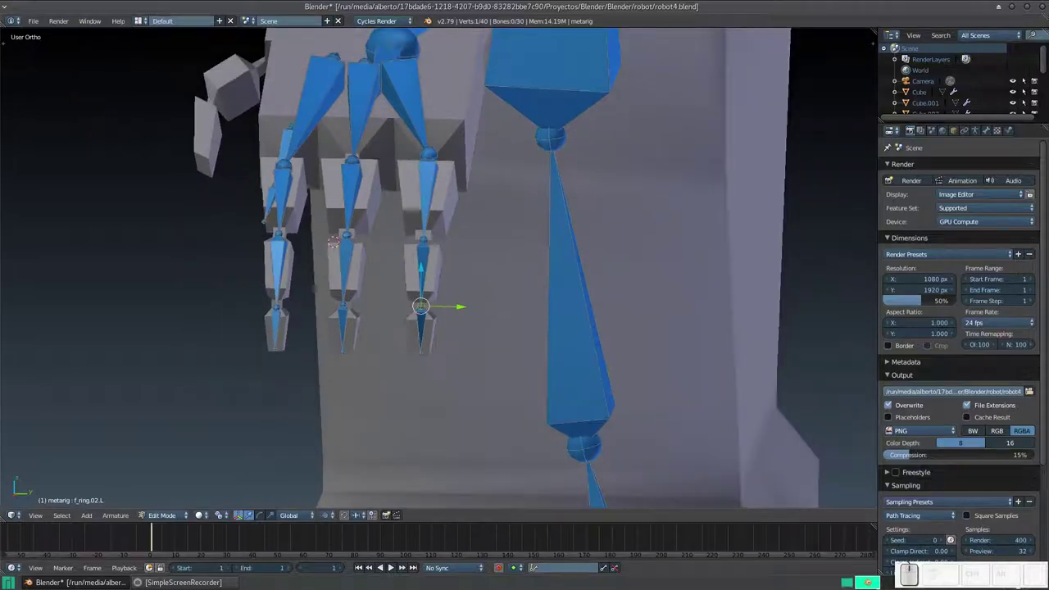
key("g")
key("y")
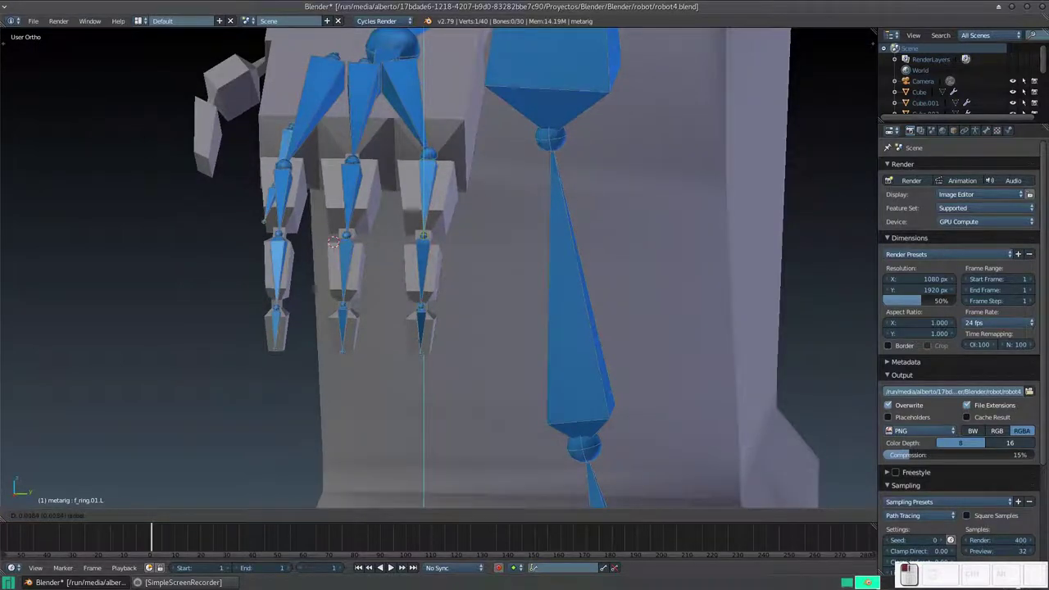
key("Escape")
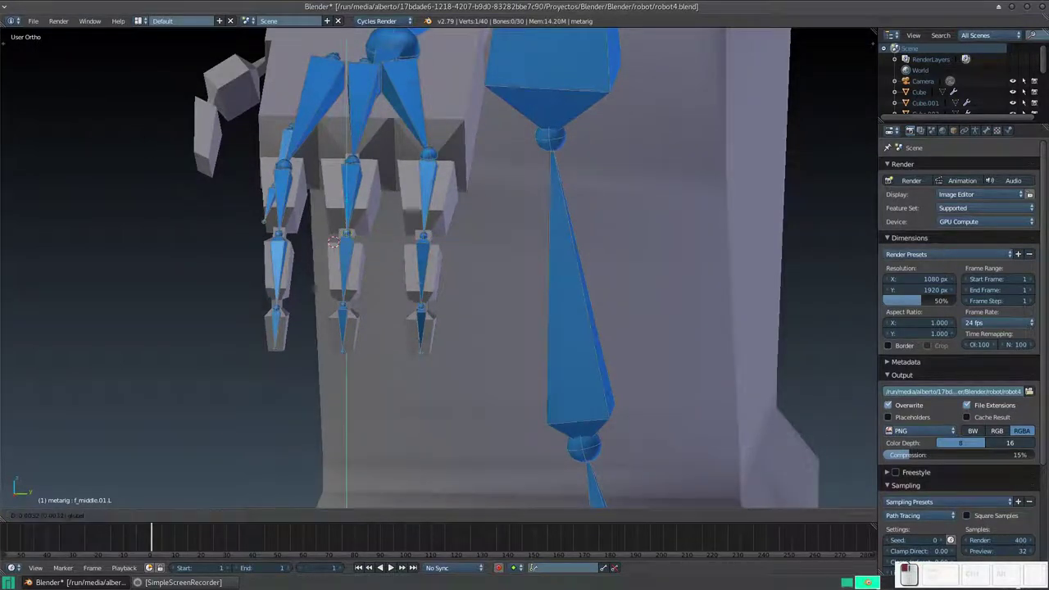
- Adjust the index finger's first joint along the vertical axis
right_click(278, 234)
key("g")
key("z")
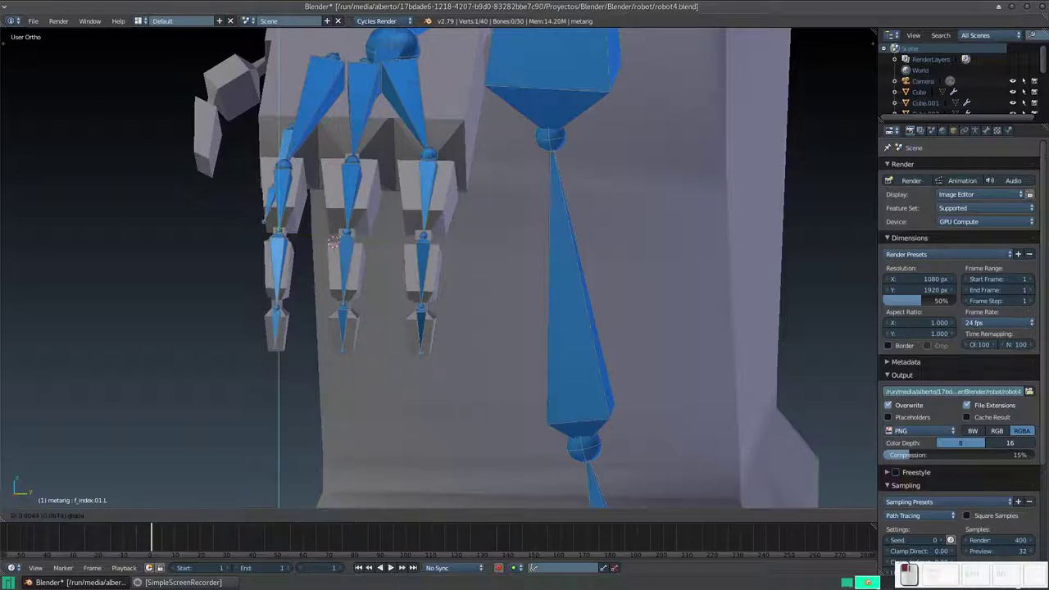
key("Escape")
- Shift the palm joint above the fingers along X into the palm block
middle_click_drag(443, 271, 508, 213)
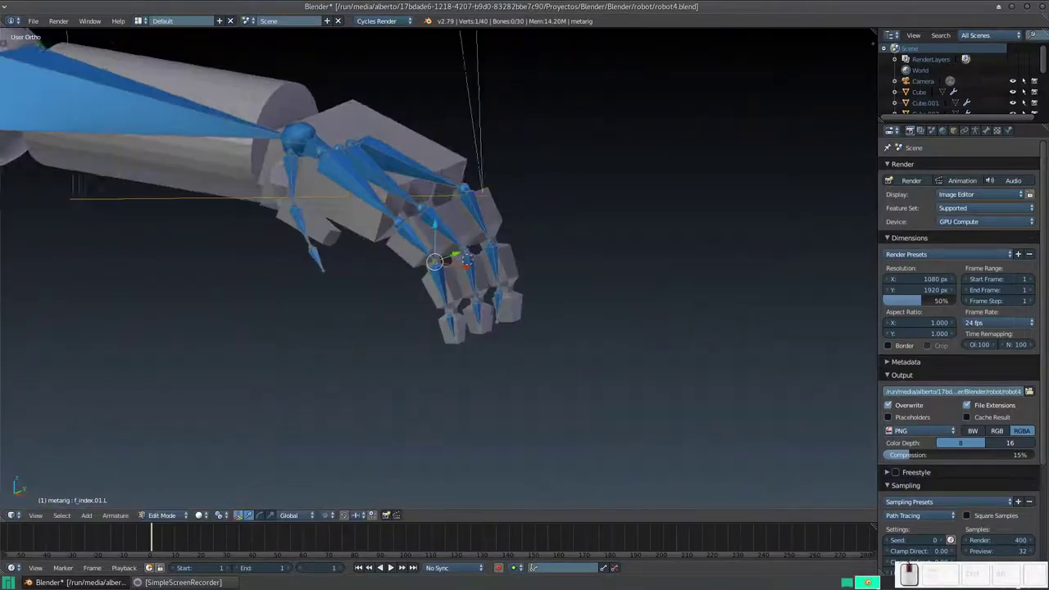
middle_click_drag(442, 270, 393, 213)
scroll(327, 328, "up", 4)
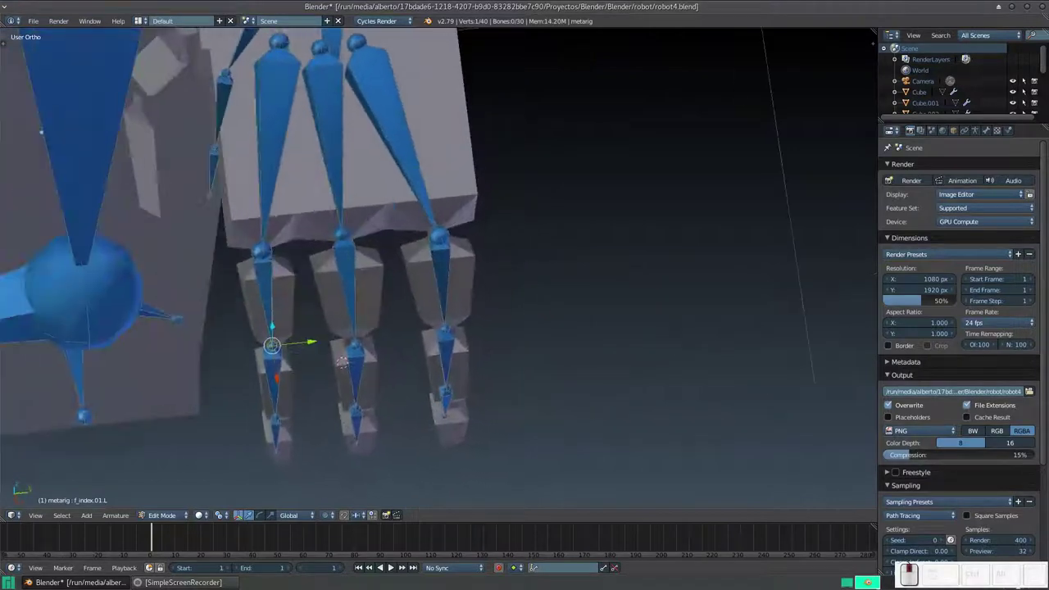
middle_click_drag(443, 270, 410, 246)
right_click(297, 196)
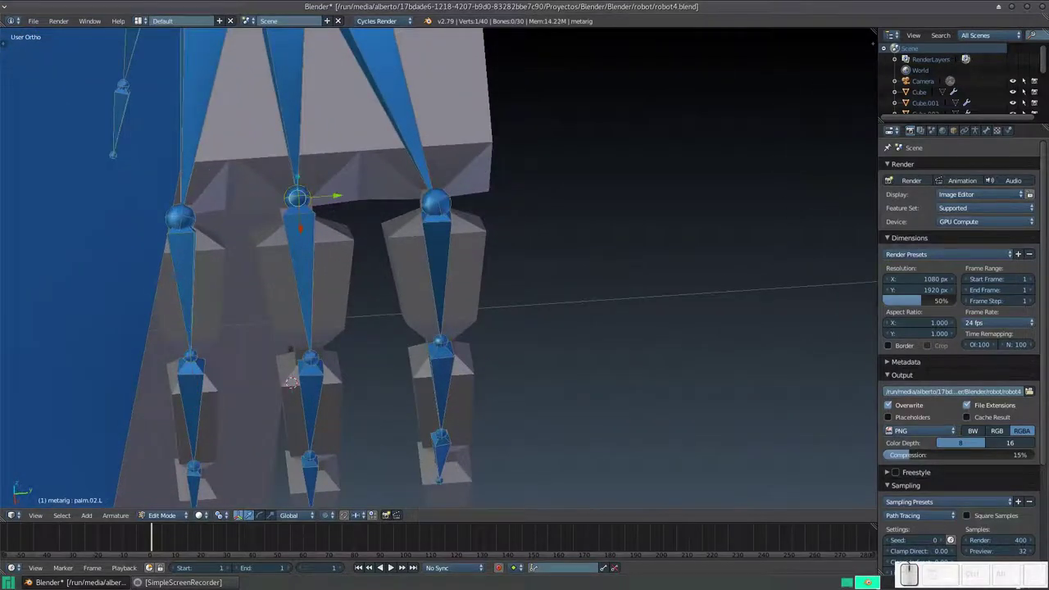
key("g")
key("x")
key("Return")
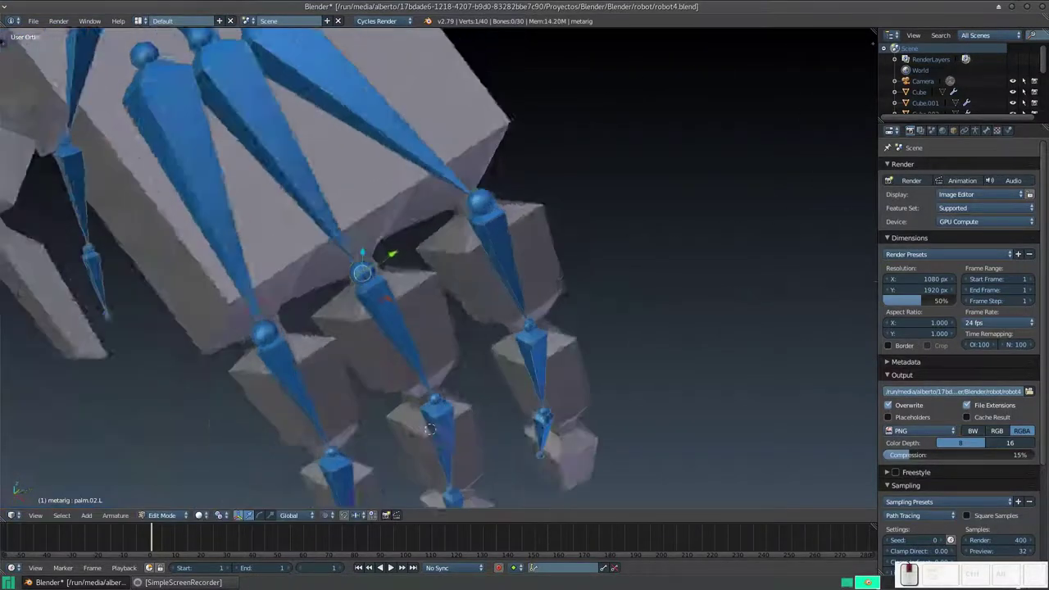
- Lower the palm joints vertically so palm.03.L sits in the ring finger base
middle_click_drag(442, 270, 508, 246)
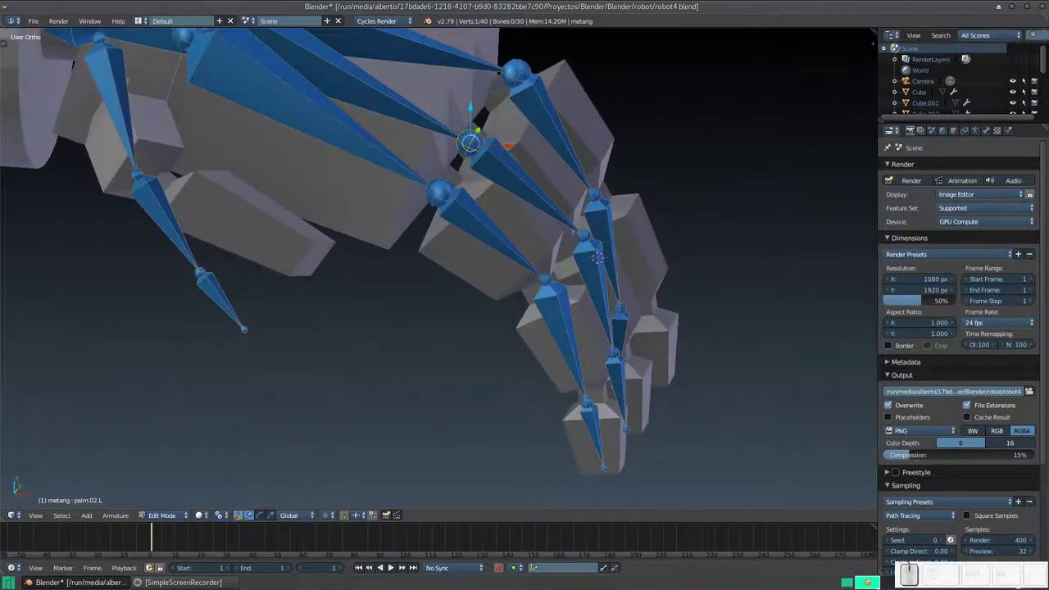
key("g")
key("z")
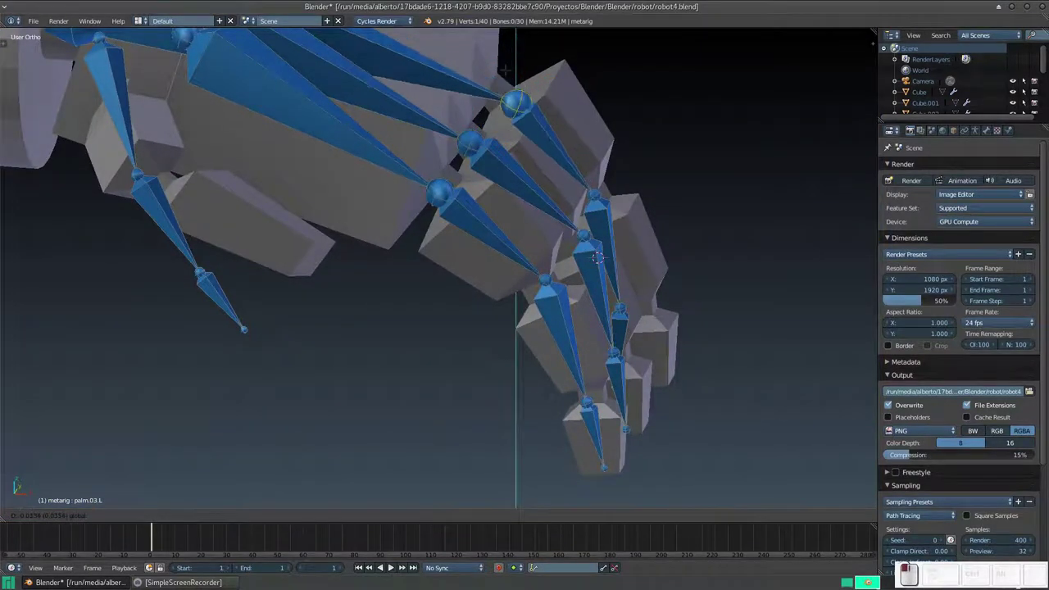
key("Return")
key("g")
key("x")
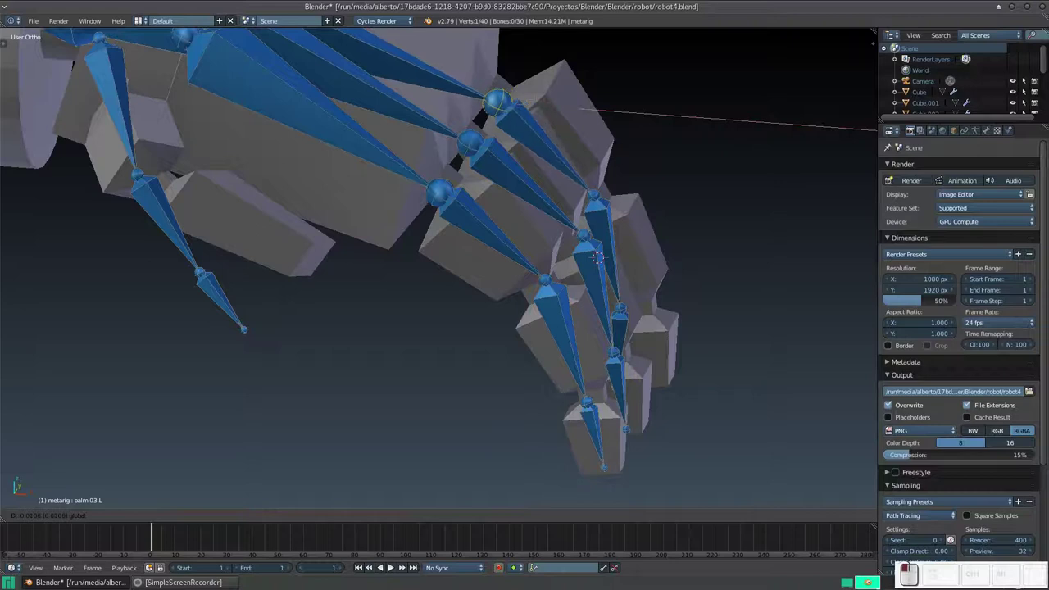
key("z")
key("Return")
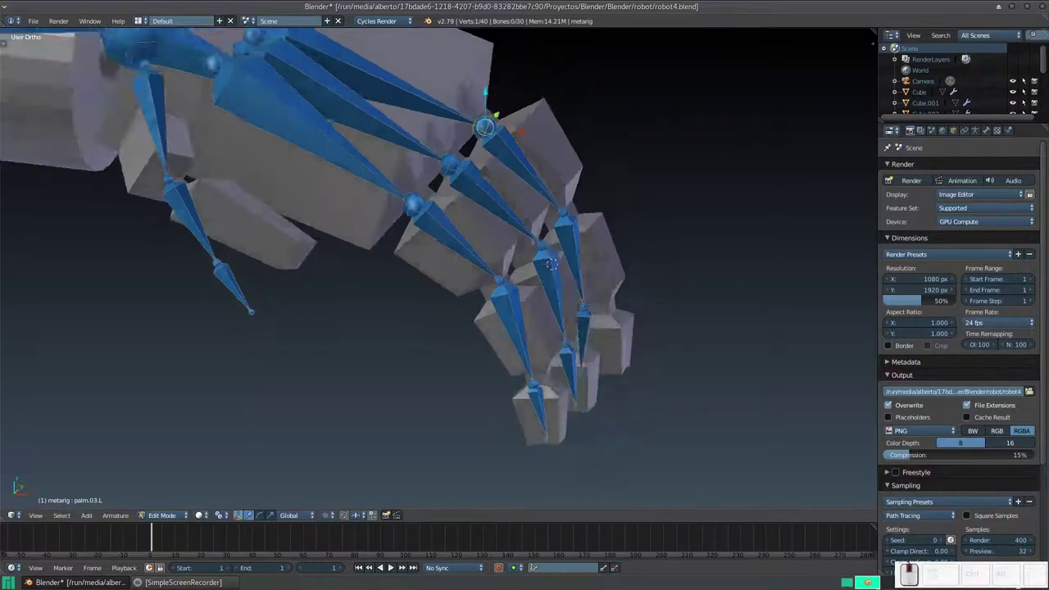
middle_click_drag(492, 270, 459, 205)
mouse_move(442, 270)
middle_mouse_down()
mouse_move(426, 262)
mouse_move(443, 278)
mouse_move(434, 266)
mouse_move(447, 274)
mouse_move(459, 246)
mouse_move(492, 229)
mouse_move(524, 254)
middle_mouse_up()
- Move the first thumb joint vertically, then down and slightly left into the robot's thumb
scroll(529, 255, "up", 2)
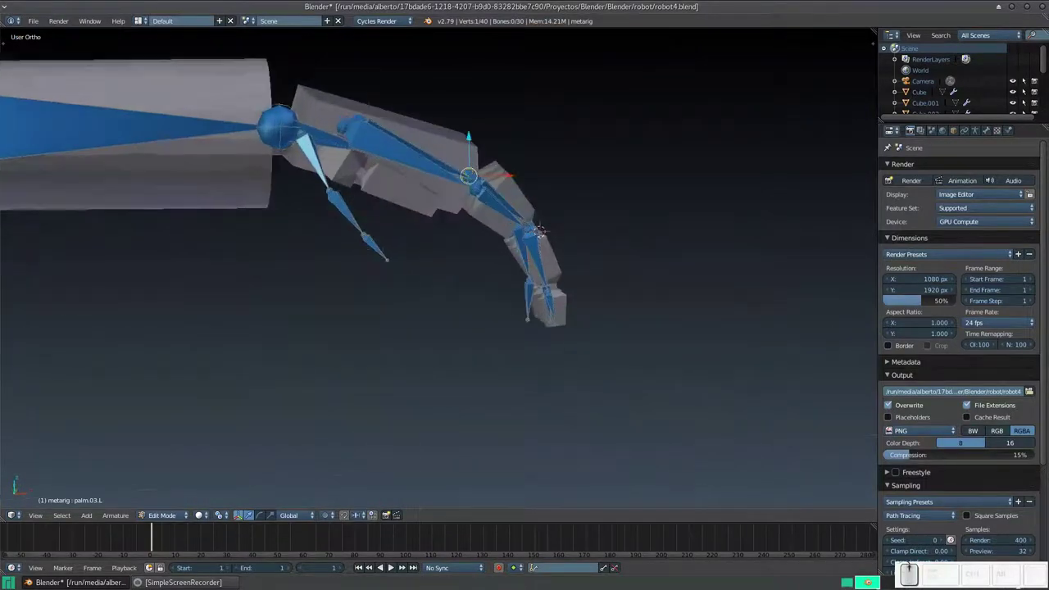
scroll(639, 246, "up", 2)
scroll(737, 242, "up", 2)
mouse_move(770, 239)
middle_mouse_down()
mouse_move(743, 367)
mouse_move(777, 244)
middle_mouse_up()
key("g")
key("z")
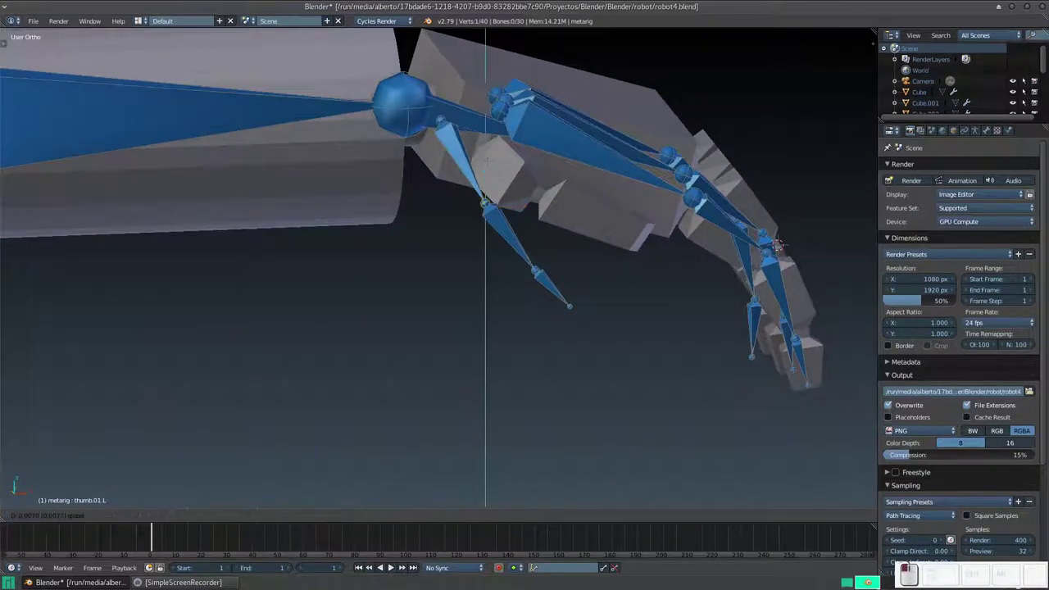
left_click(777, 244)
middle_click_drag(777, 244, 706, 440)
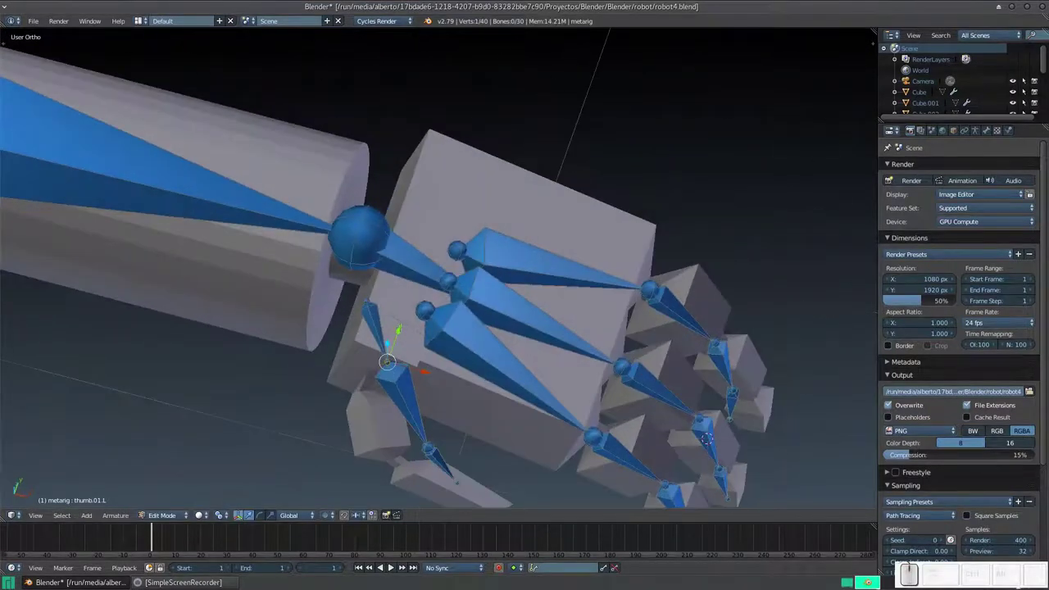
key("g")
left_click(706, 440)
key("g")
left_click(707, 440)
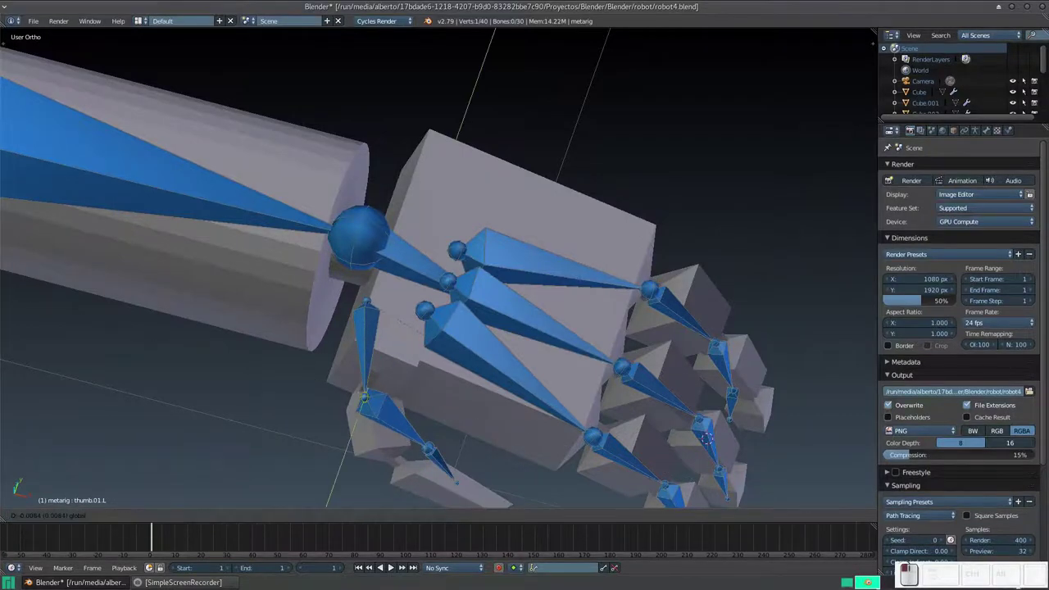
- Reposition the second thumb joint vertically inside the thumb block
middle_click_drag(707, 439, 785, 240)
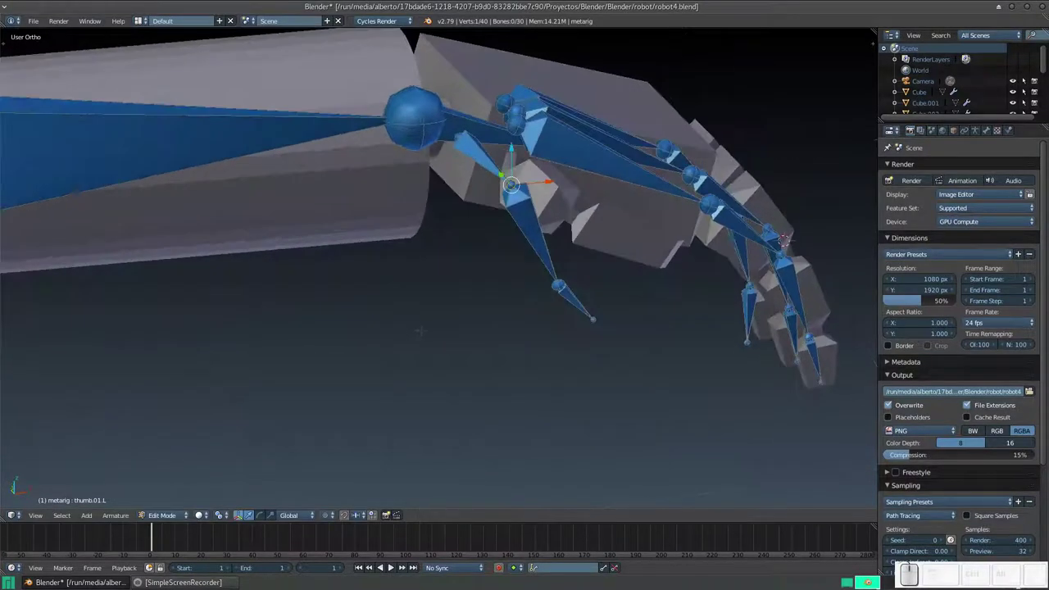
scroll(565, 213, "up", 2)
middle_click_drag(564, 213, 508, 225, "shift")
left_click(555, 317)
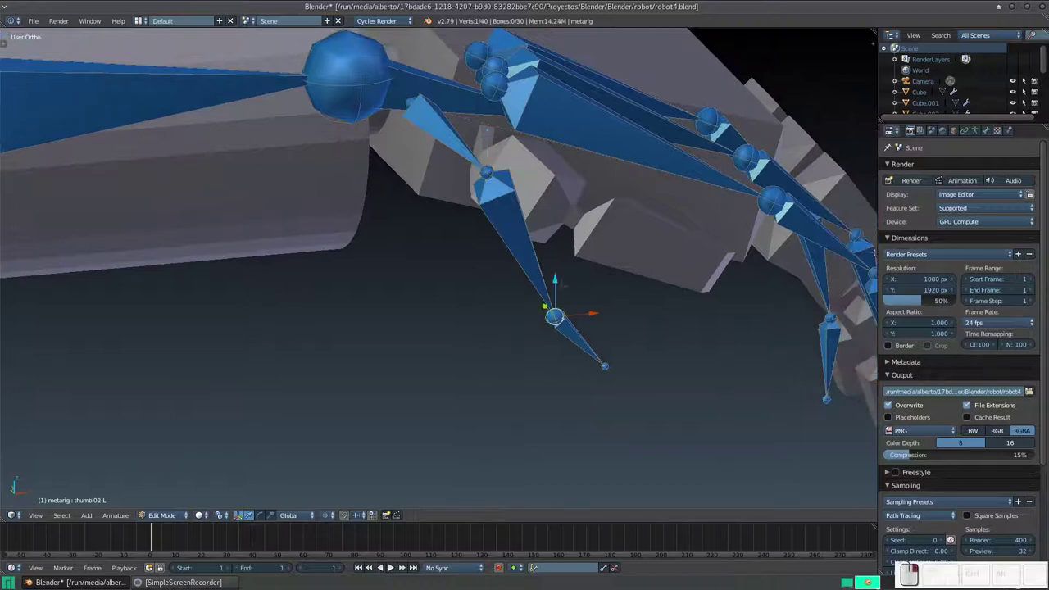
key("g")
key("z")
key("Return")
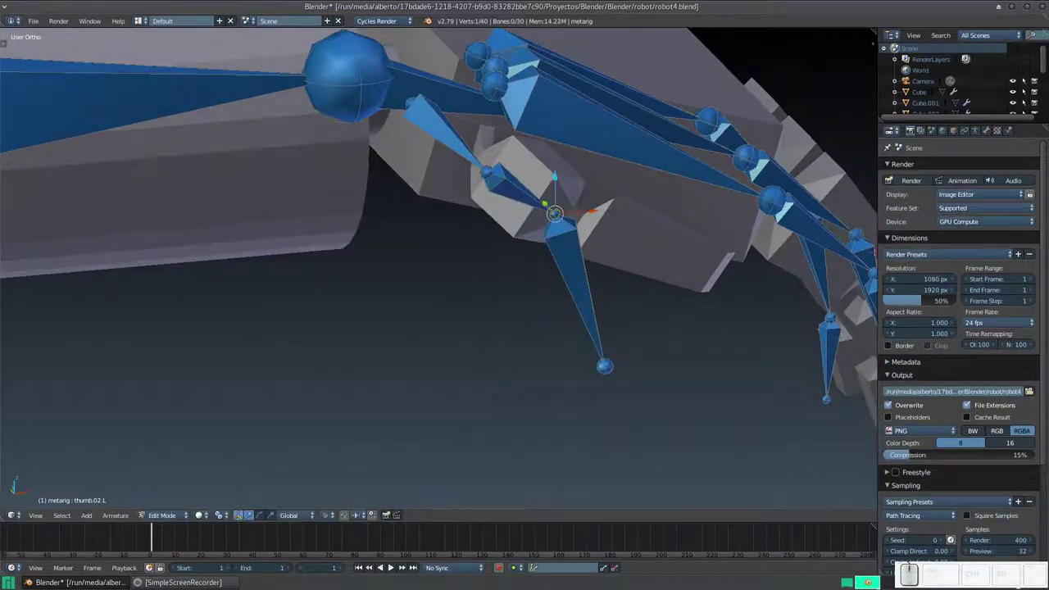
key("g")
key("Return")
key("g")
key("z")
key("Return")
mouse_move(443, 328)
middle_mouse_down()
mouse_move(338, 447)
mouse_move(483, 377)
middle_mouse_up()
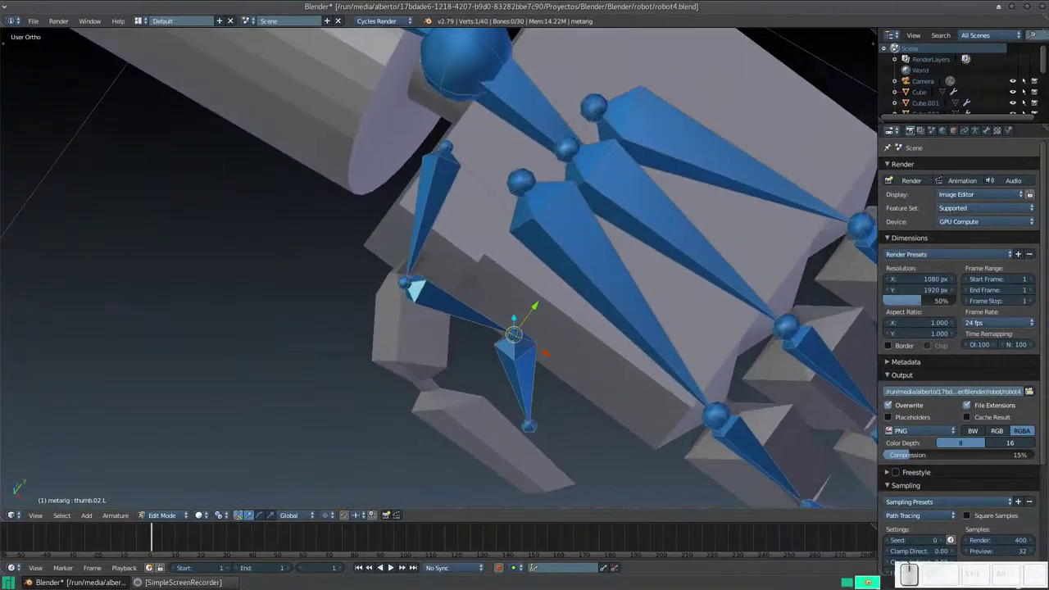
- Move the thumb joint along Y and the thumb bone's head along X
key("g")
key("z")
key("z")
key("y")
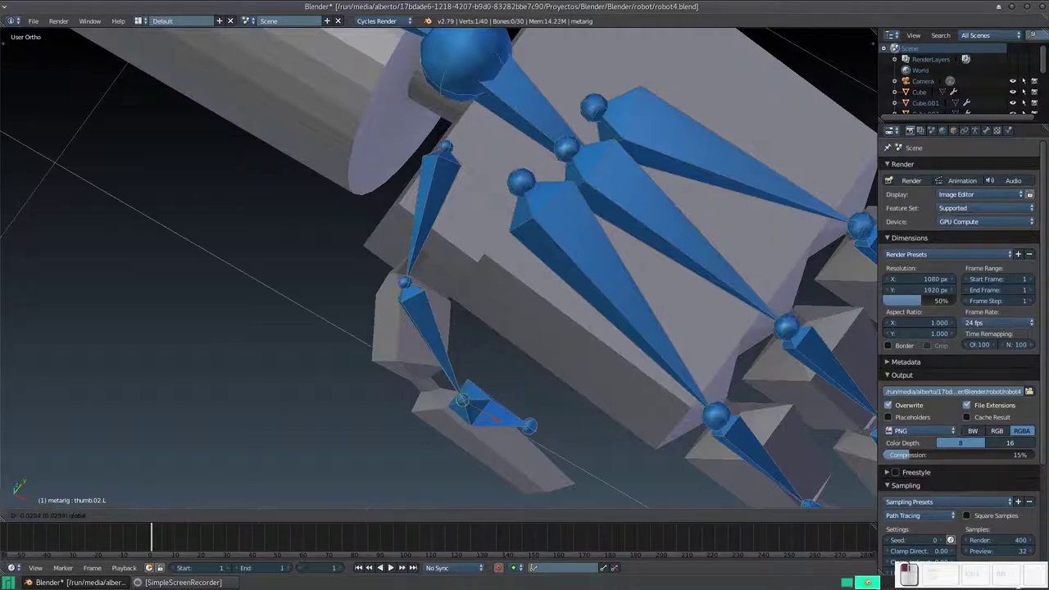
key("Return")
key("g")
key("Return")
mouse_move(449, 344)
middle_mouse_down()
mouse_move(492, 312)
mouse_move(524, 344)
middle_mouse_up()
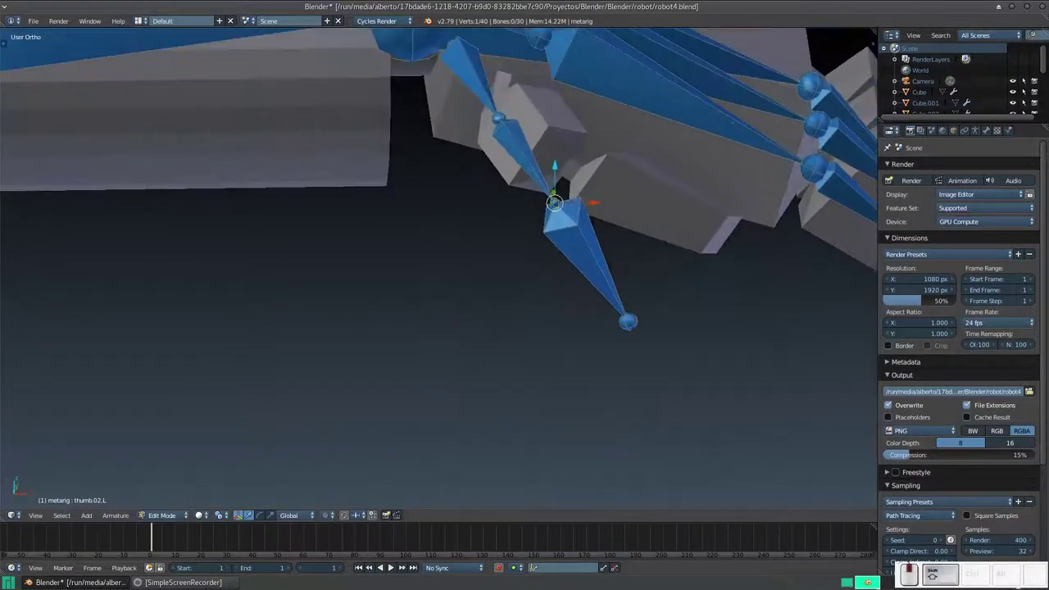
key("g")
key("z")
key("x")
key("Return")
- Nudge the thumb.02.L joint slightly up and to the left
mouse_move(524, 180)
middle_mouse_down()
mouse_move(445, 199)
mouse_move(344, 270)
middle_mouse_up()
key("g")
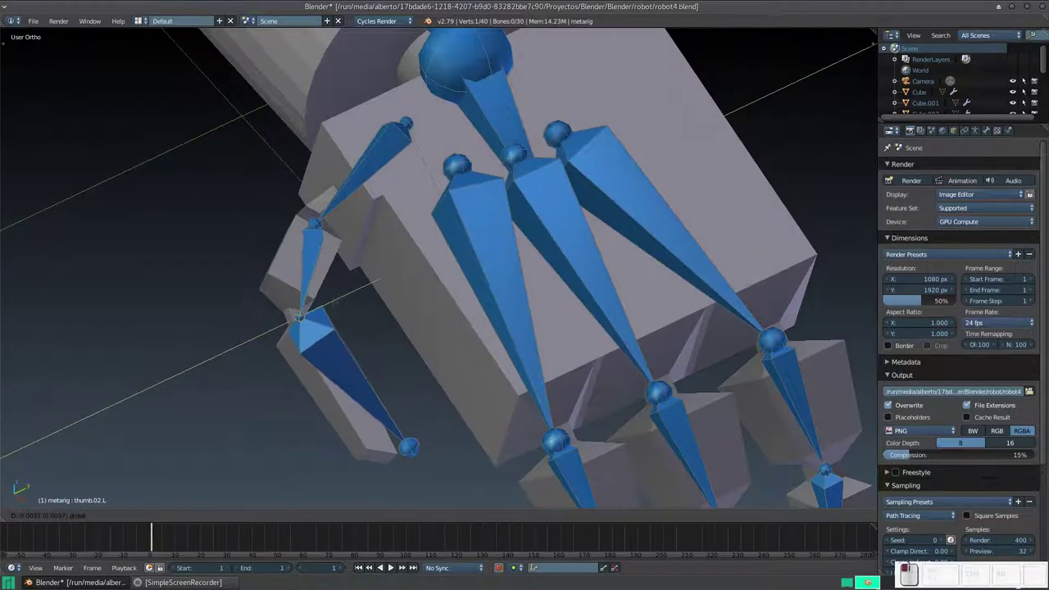
key("Return")
key("g")
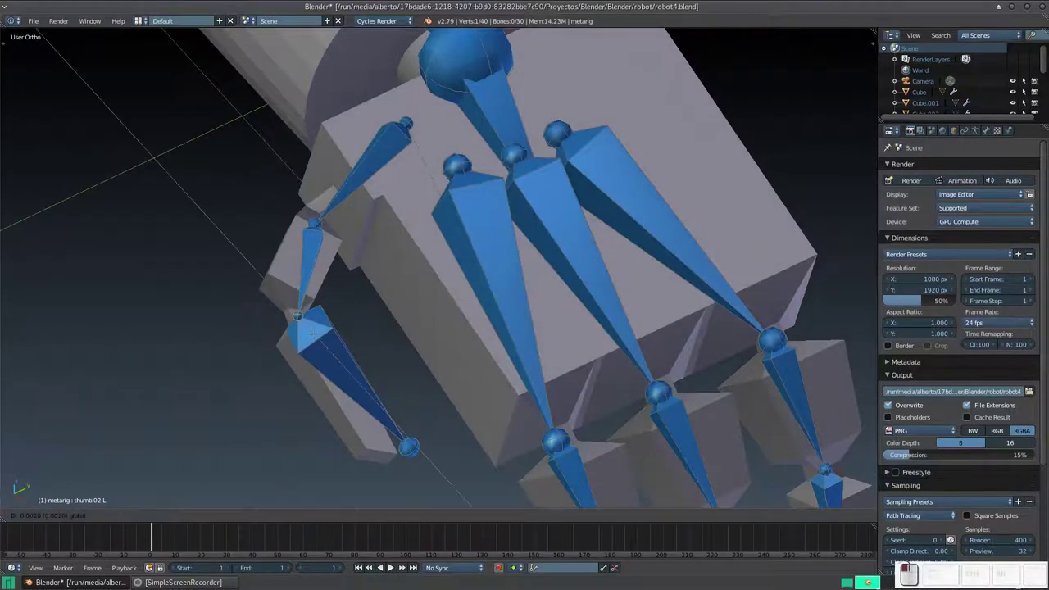
key("Return")
key("g")
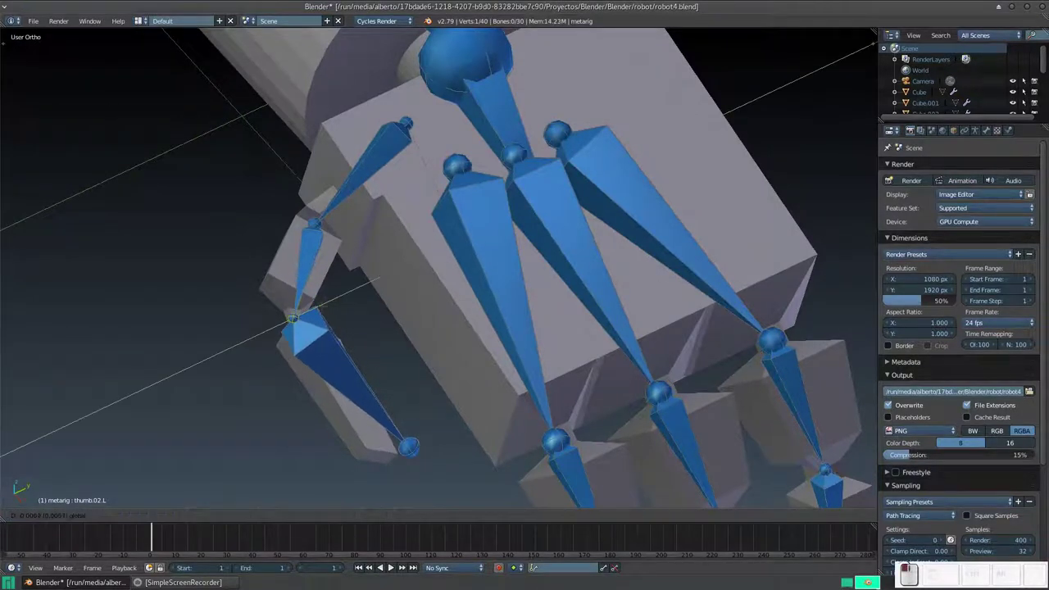
key("Return")
- Shift the thumb.03.L tip sideways along X and lower it so the thumb points down
middle_click_drag(492, 328, 574, 246)
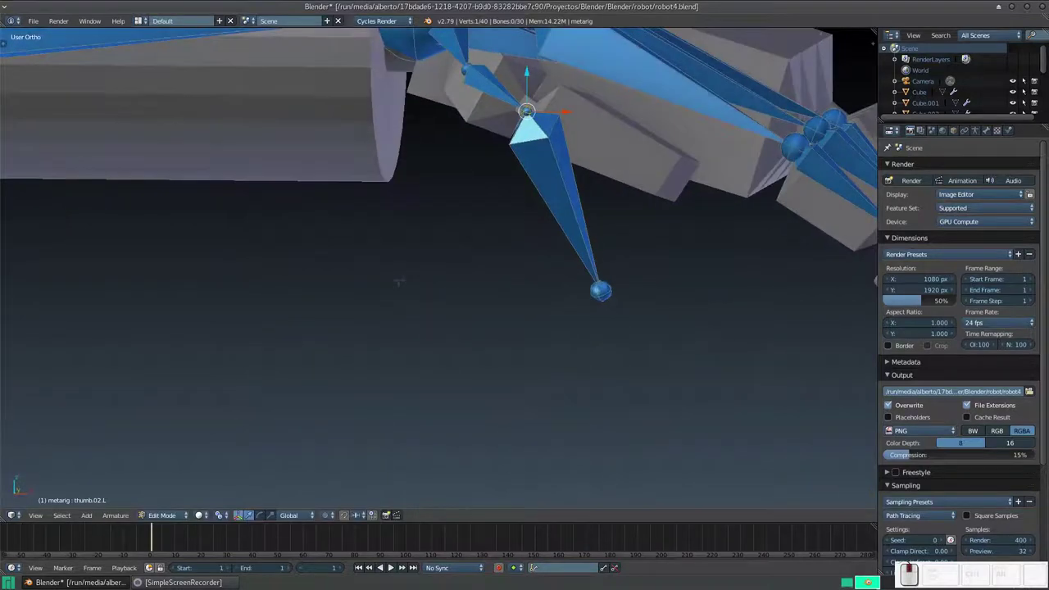
right_click(601, 290)
key("g")
key("z")
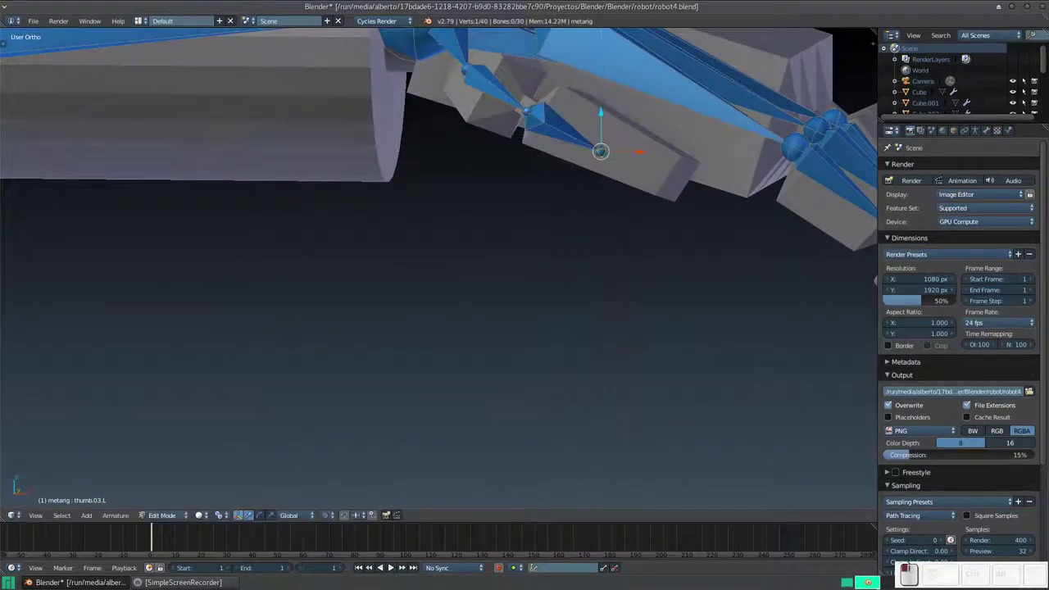
key("x")
key("Return")
key("g")
key("z")
key("Return")
middle_click_drag(492, 328, 557, 488)
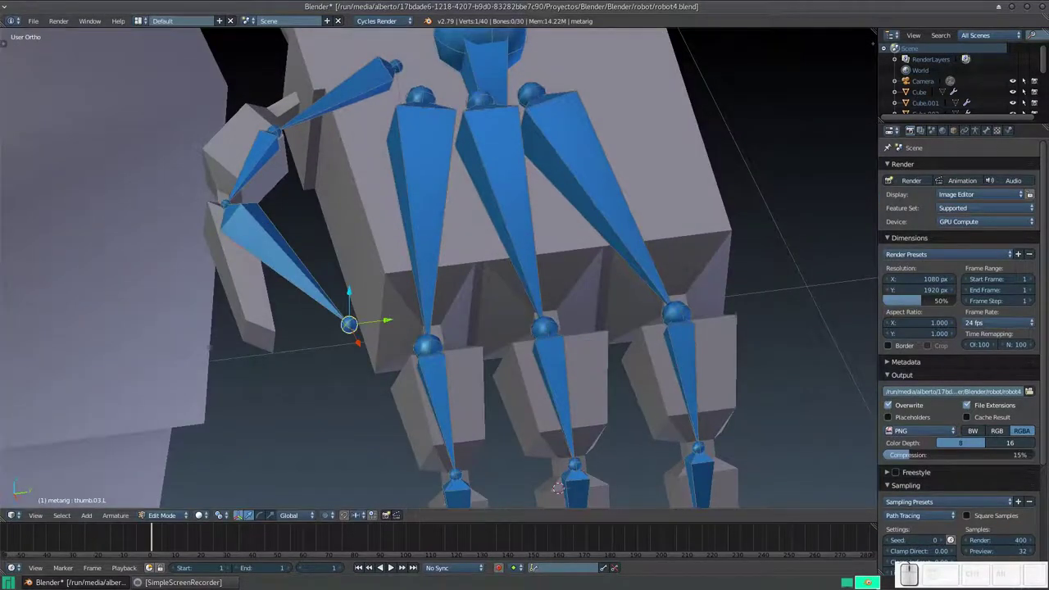
key("g")
key("Return")
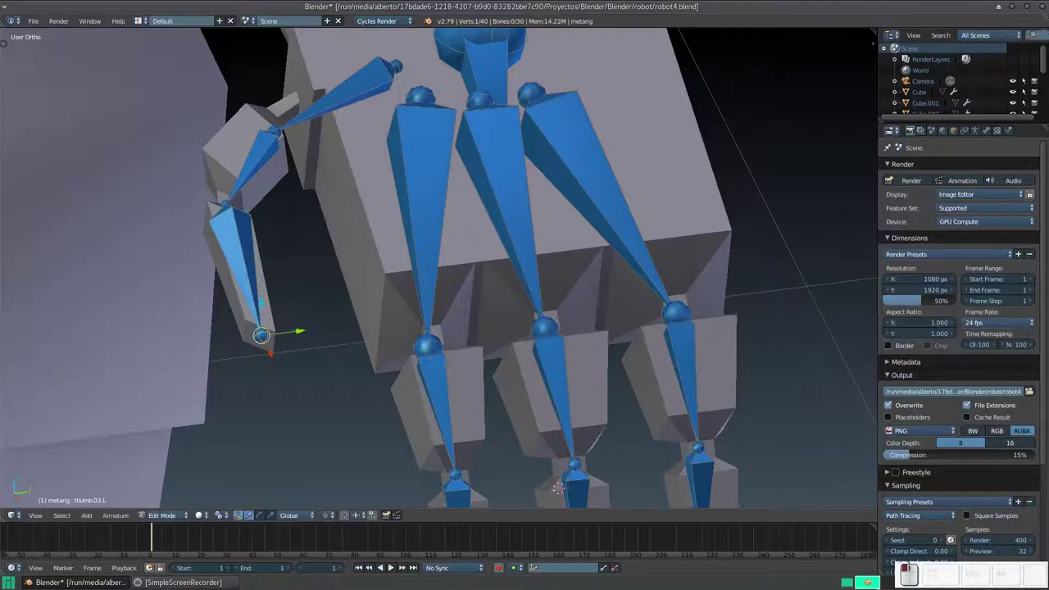
- Move the thumb.01.L joint vertically along Z
middle_click_drag(557, 487, 332, 326)
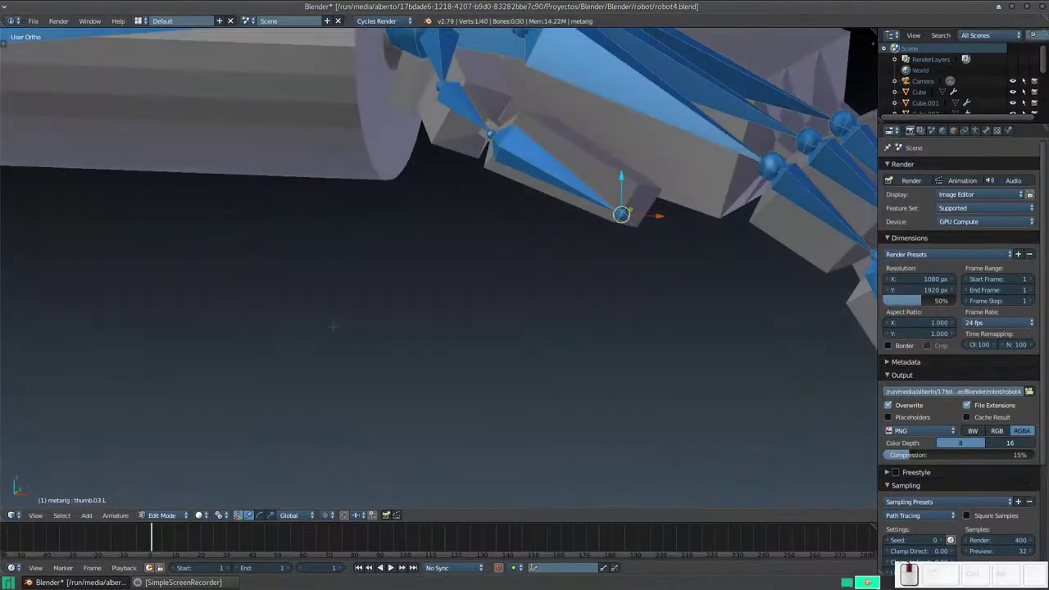
mouse_move(508, 361)
middle_mouse_down()
mouse_move(580, 310)
mouse_move(128, 83)
mouse_move(304, 190)
middle_mouse_up()
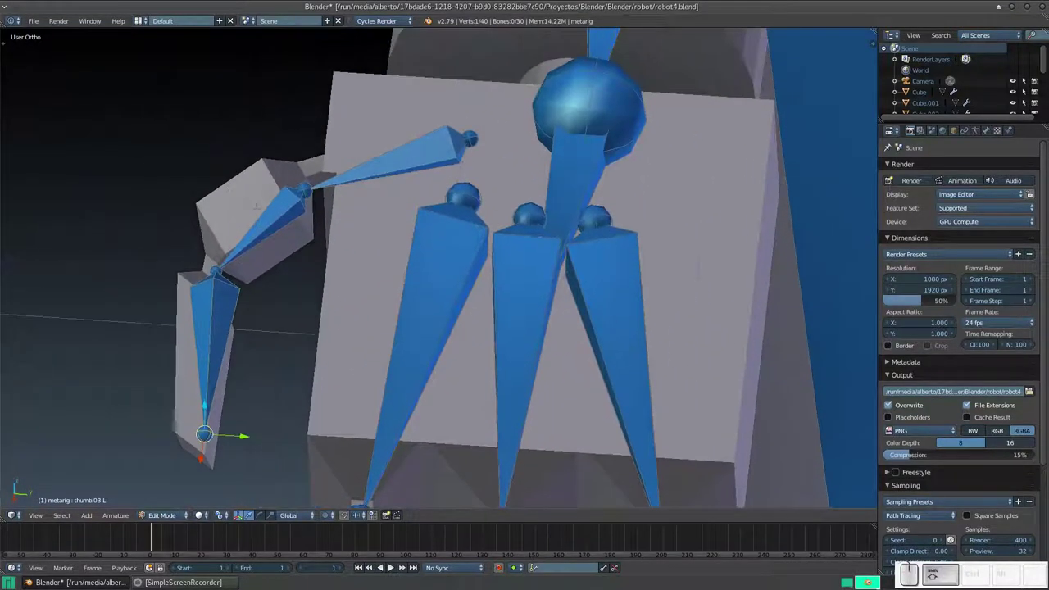
right_click(303, 190)
key("g")
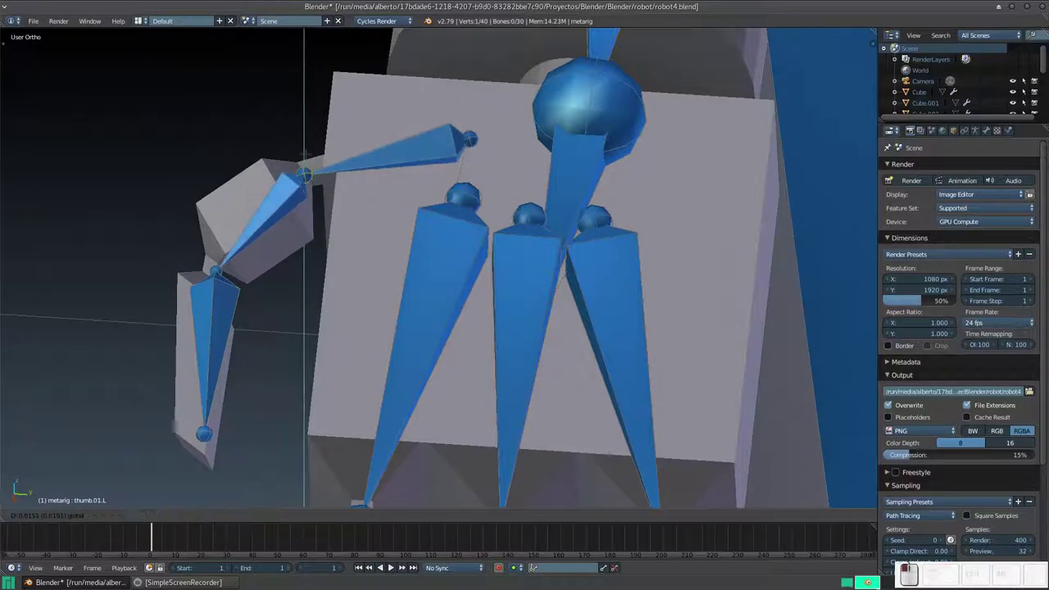
key("y")
key("z")
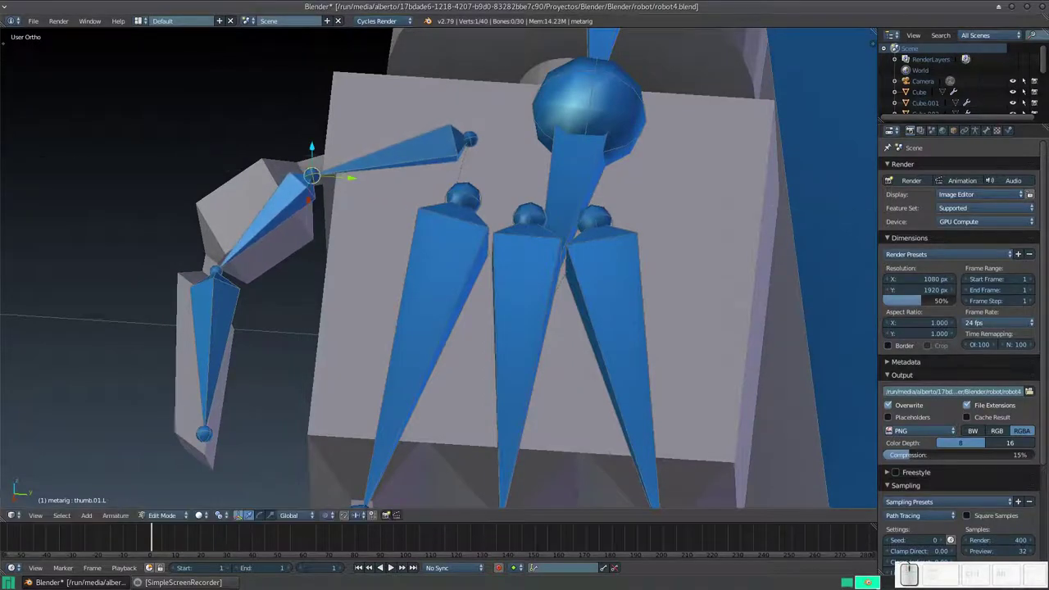
left_click(312, 170)
- From below the hand, slide the thumb.03.L tip along X onto the robot's thumb tip
mouse_move(312, 170)
middle_mouse_down()
mouse_move(533, 146)
mouse_move(482, 181)
mouse_move(519, 163)
mouse_move(491, 201)
mouse_move(604, 250)
mouse_move(748, 250)
mouse_move(832, 225)
mouse_move(869, 233)
mouse_move(873, 205)
mouse_move(671, 238)
middle_mouse_up()
scroll(544, 160, "up", 2)
scroll(602, 250, "up", 2)
middle_click_drag(488, 322, 540, 275)
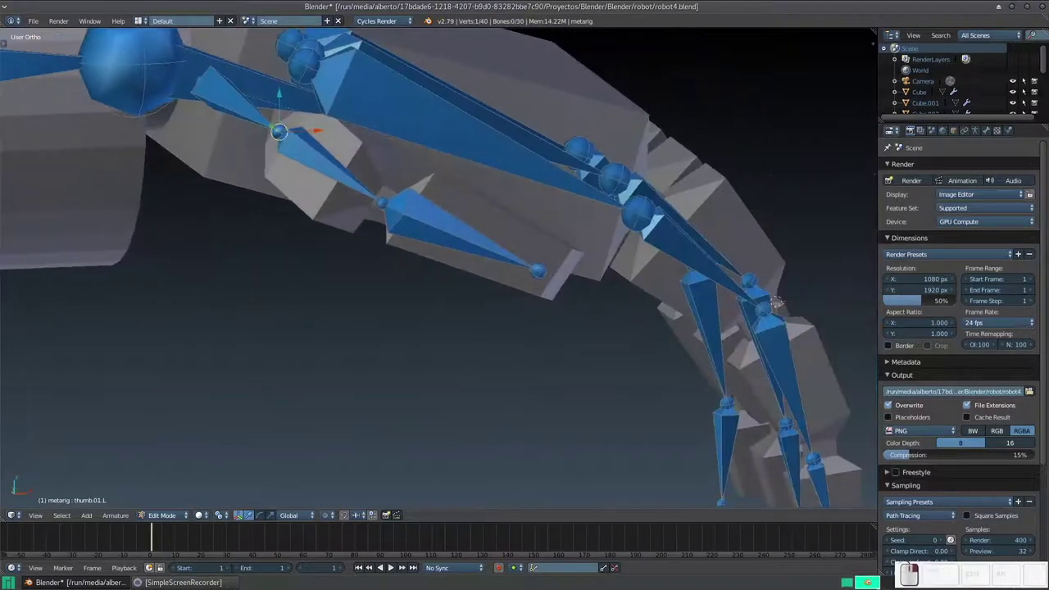
right_click(545, 271)
key("g")
key("x")
left_click(776, 304)
mouse_move(776, 303)
middle_mouse_down()
mouse_move(547, 397)
mouse_move(410, 381)
middle_mouse_up()
scroll(547, 397, "down", 4)
scroll(489, 298, "up", 3)
scroll(489, 297, "down", 3)
middle_click_drag(484, 295, 480, 302)
- In front orthographic view, move the metarig's neck joint down to the robot's neck
scroll(479, 301, "down", 2)
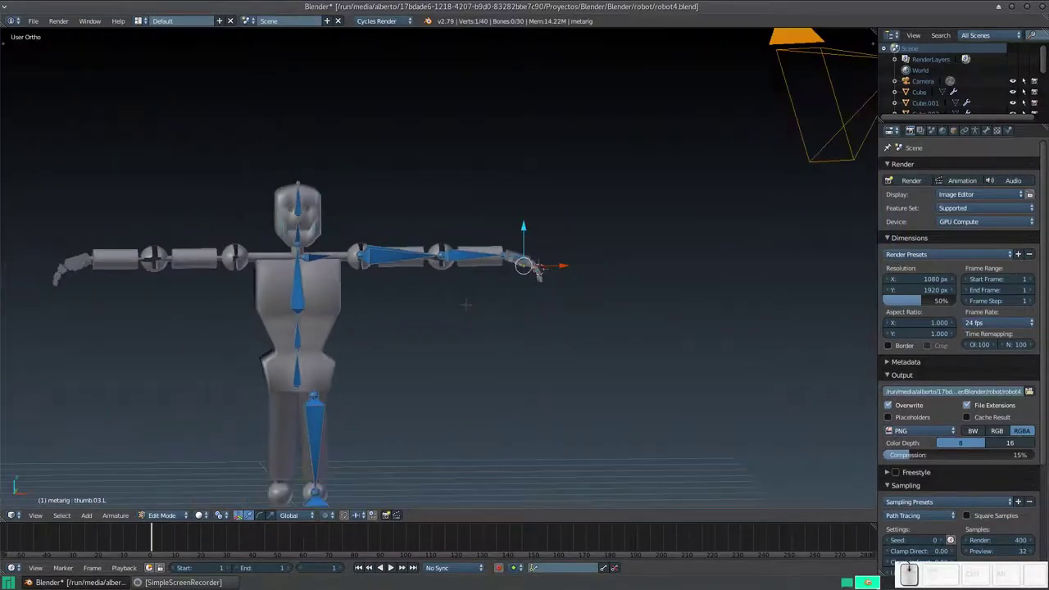
key("KP_1")
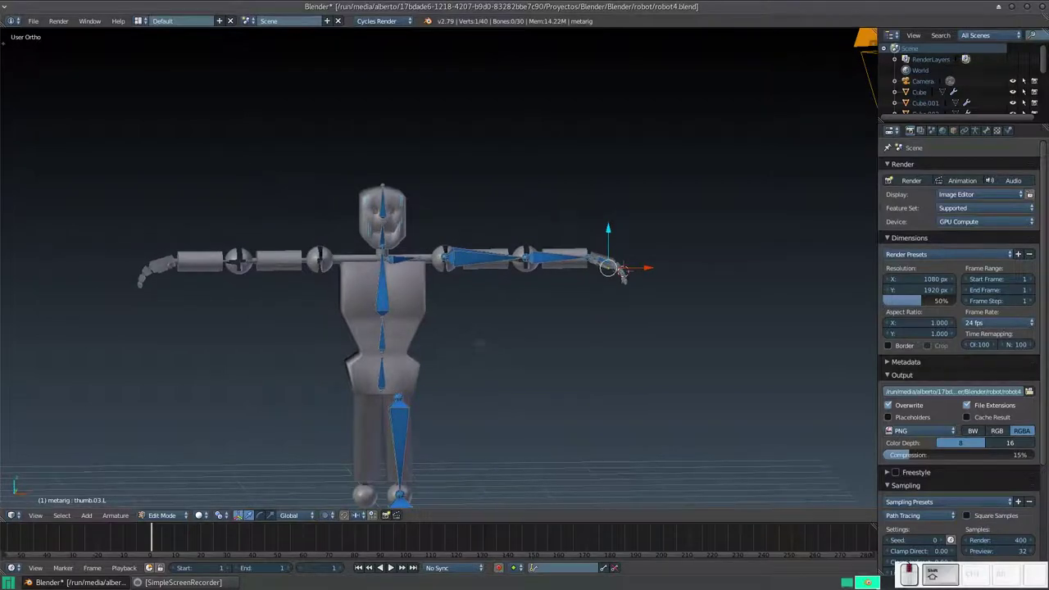
scroll(623, 274, "up", 1)
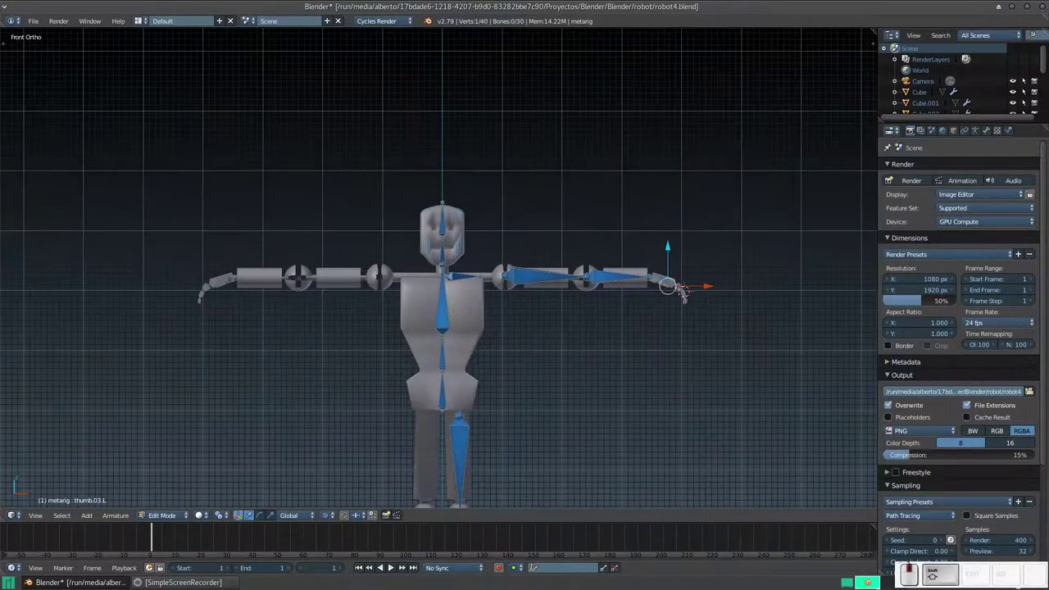
scroll(623, 275, "up", 4)
right_click(447, 105)
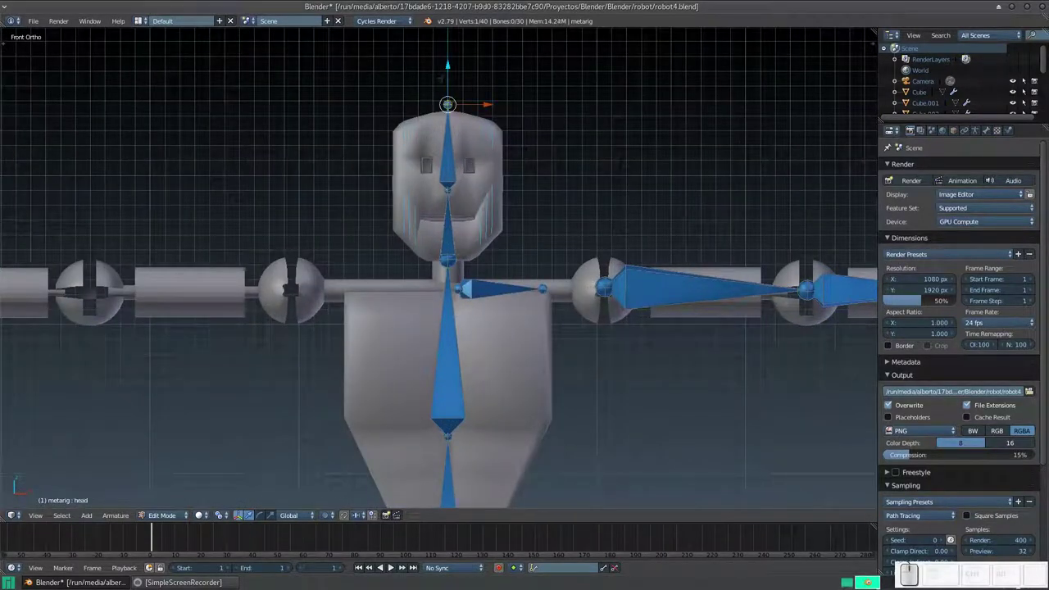
right_click(448, 189)
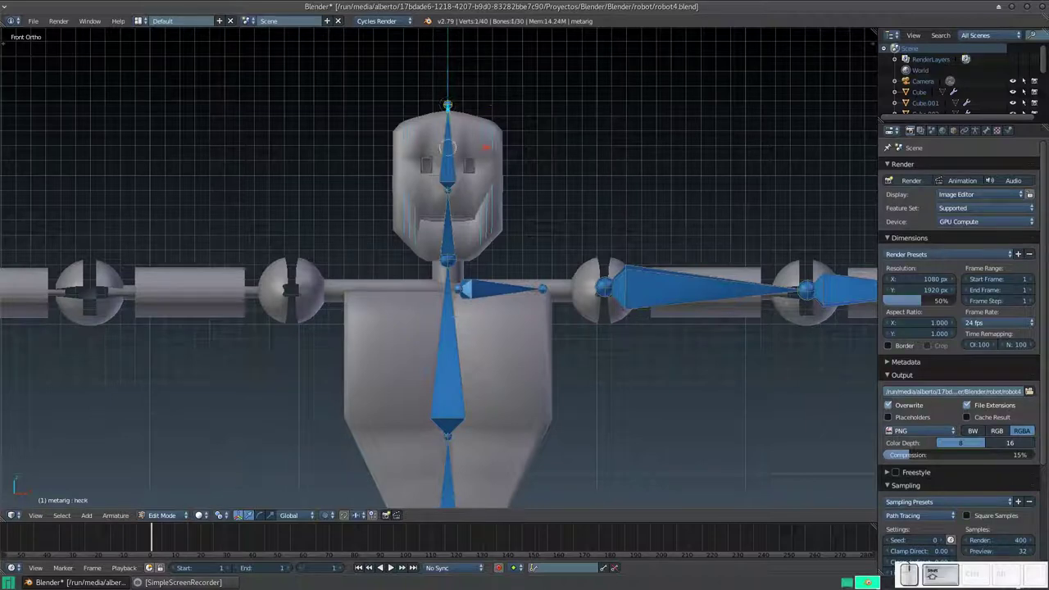
key("g")
left_click(447, 197)
- Save the project as a new file, robot5.blend
scroll(573, 246, "down", 2)
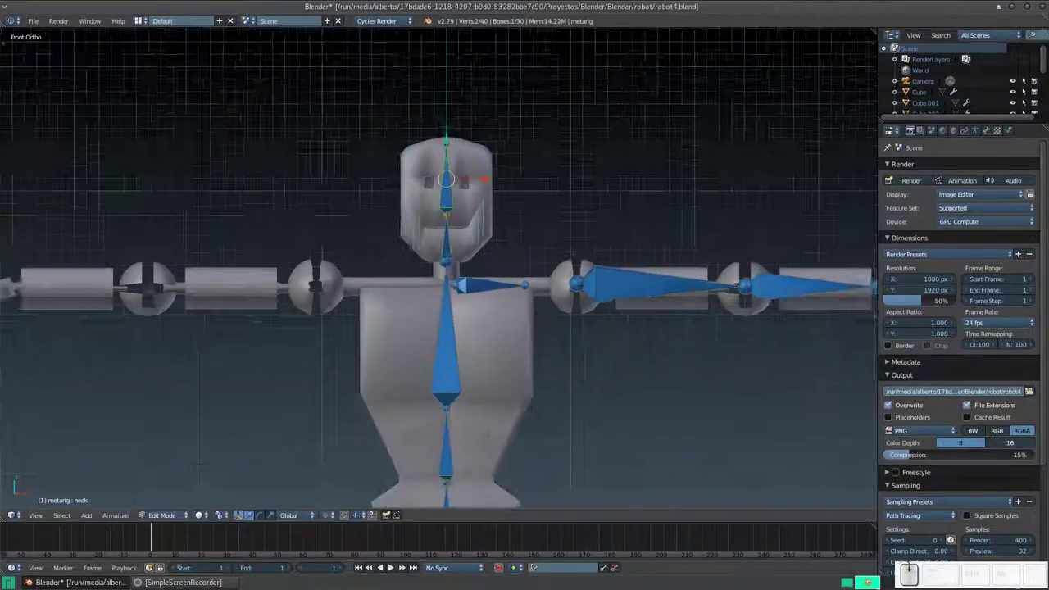
scroll(623, 270, "down", 2)
scroll(683, 291, "down", 1)
scroll(683, 291, "up", 1)
scroll(696, 262, "up", 2)
scroll(722, 204, "down", 2)
scroll(733, 147, "down", 1)
scroll(731, 152, "up", 1)
scroll(705, 164, "down", 1)
scroll(656, 180, "down", 2)
scroll(644, 184, "down", 2)
scroll(631, 189, "up", 4)
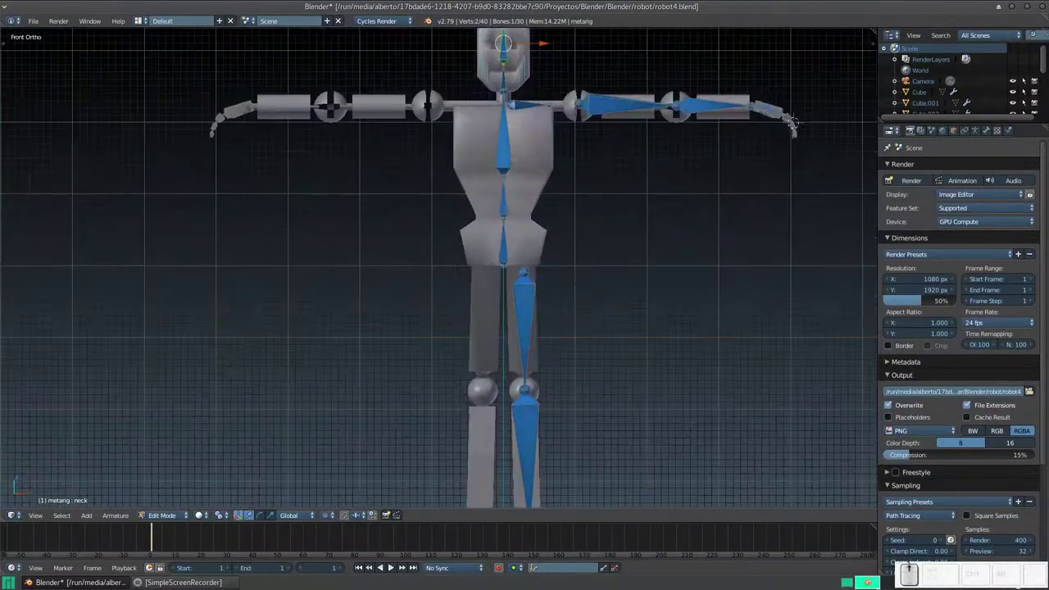
scroll(615, 197, "down", 3)
scroll(610, 197, "up", 2)
scroll(610, 197, "down", 2)
mouse_move(609, 197)
middle_mouse_down()
mouse_move(609, 239)
mouse_move(523, 288)
middle_mouse_up()
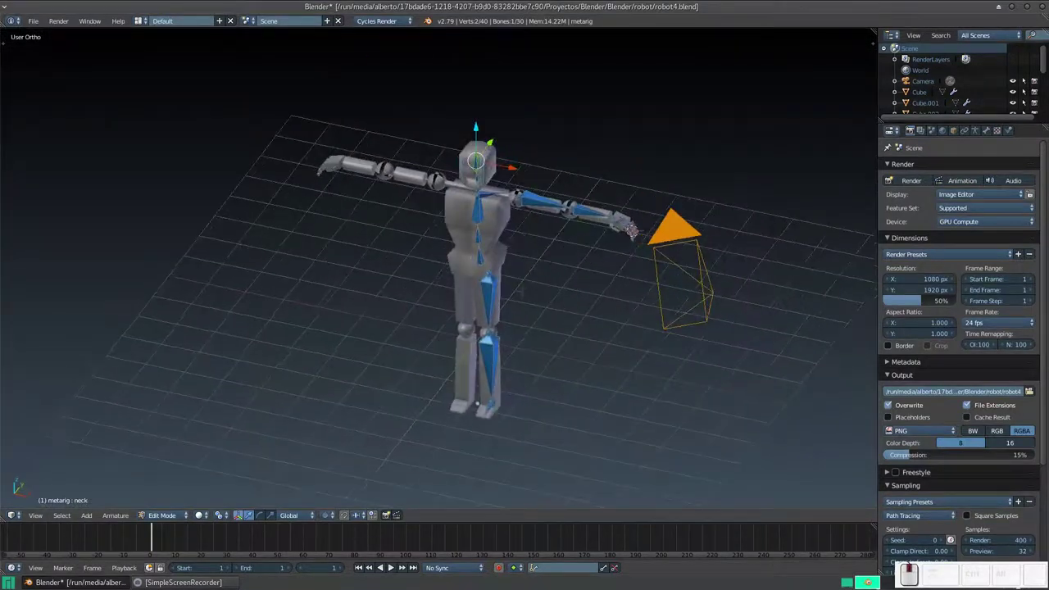
key("ctrl+shift+s")
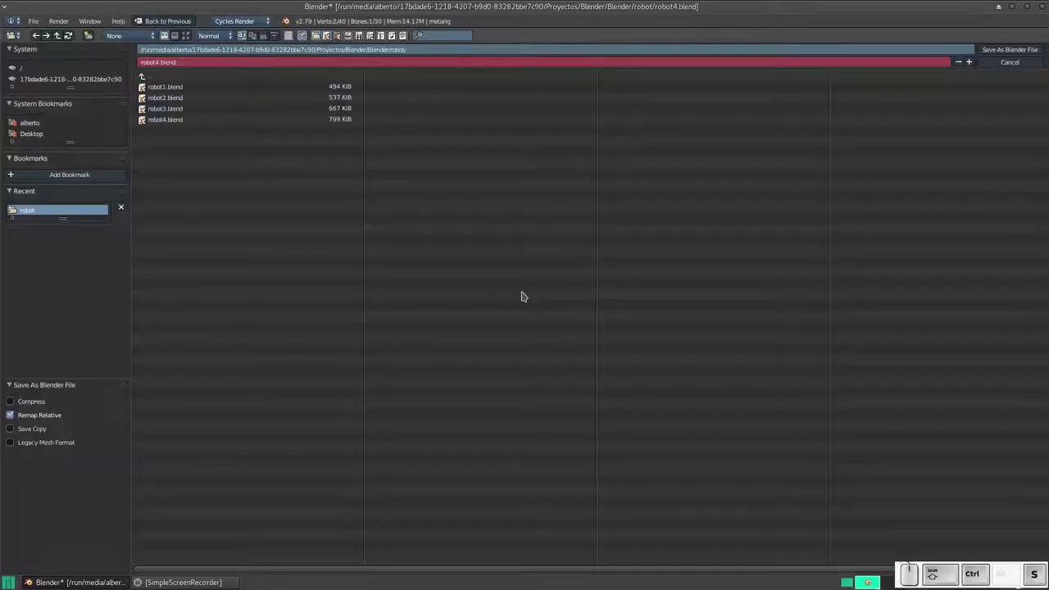
key("KP_Add")
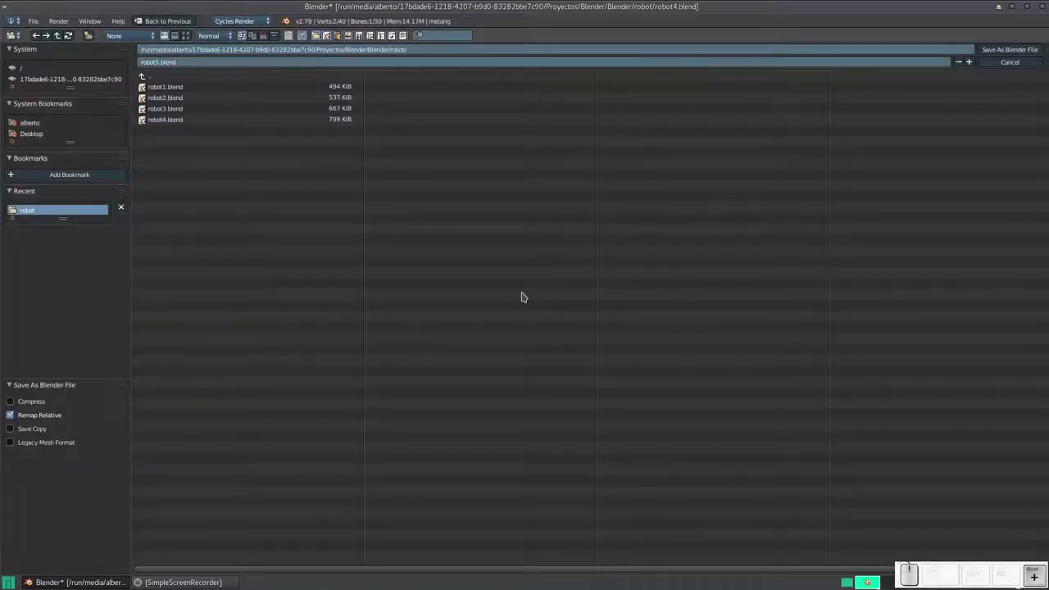
key("Return")
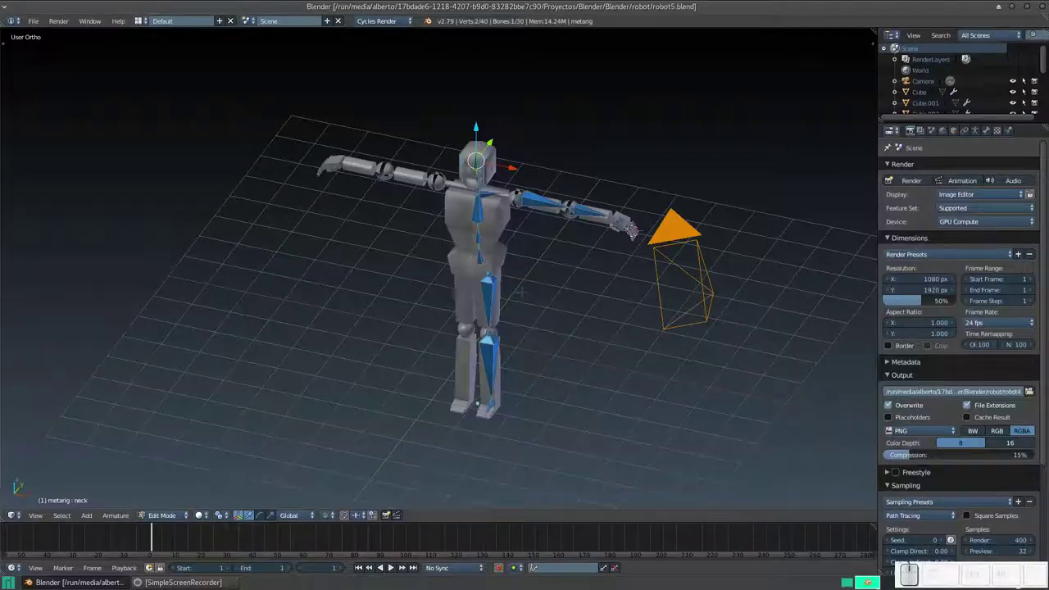
- View the fitted robot rig through the scene camera and return to Object Mode
key("KP_0")
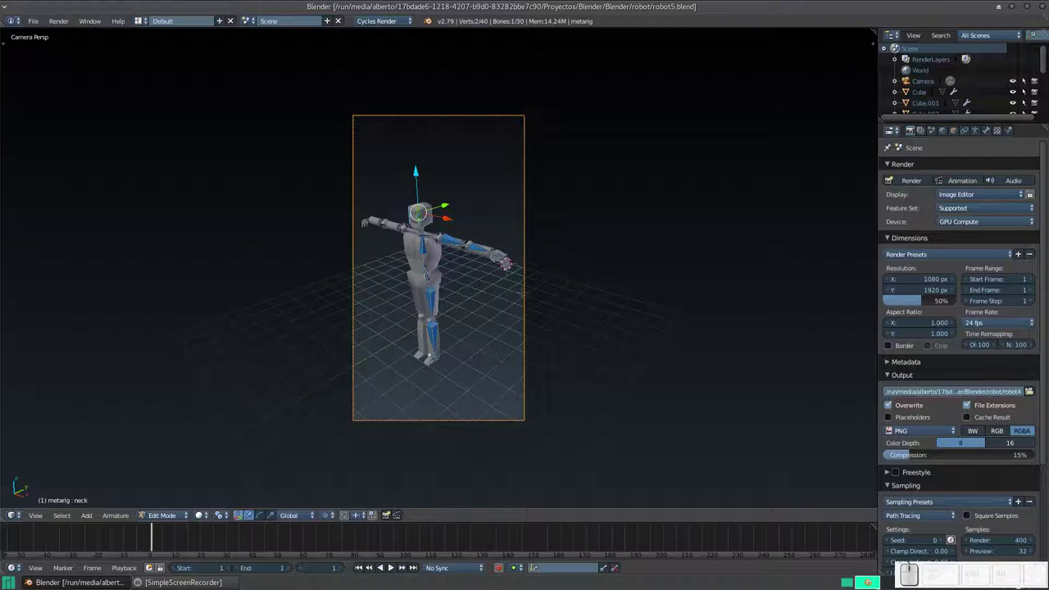
key("Tab")
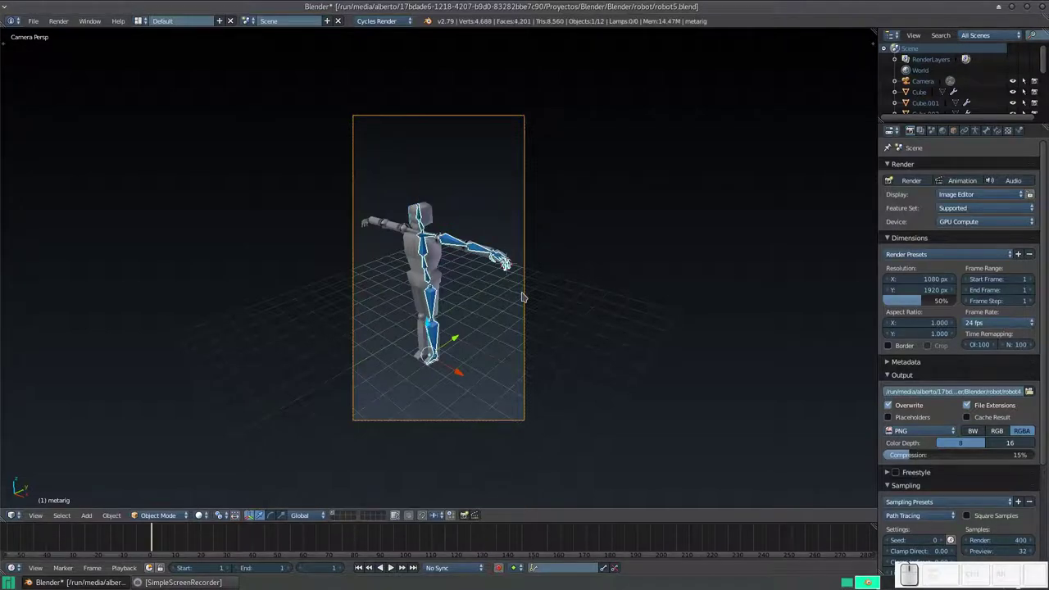